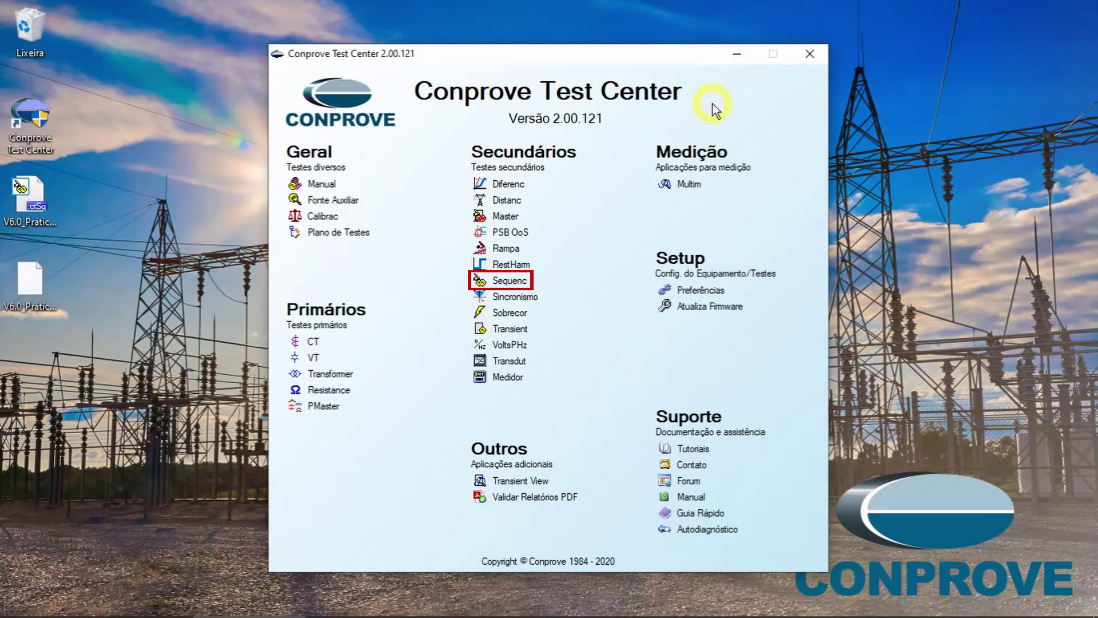
Open the Sequenc secondary test module, acknowledging the grounding warning, and expand the NO01 section of Seq001.
left_click(540, 280)
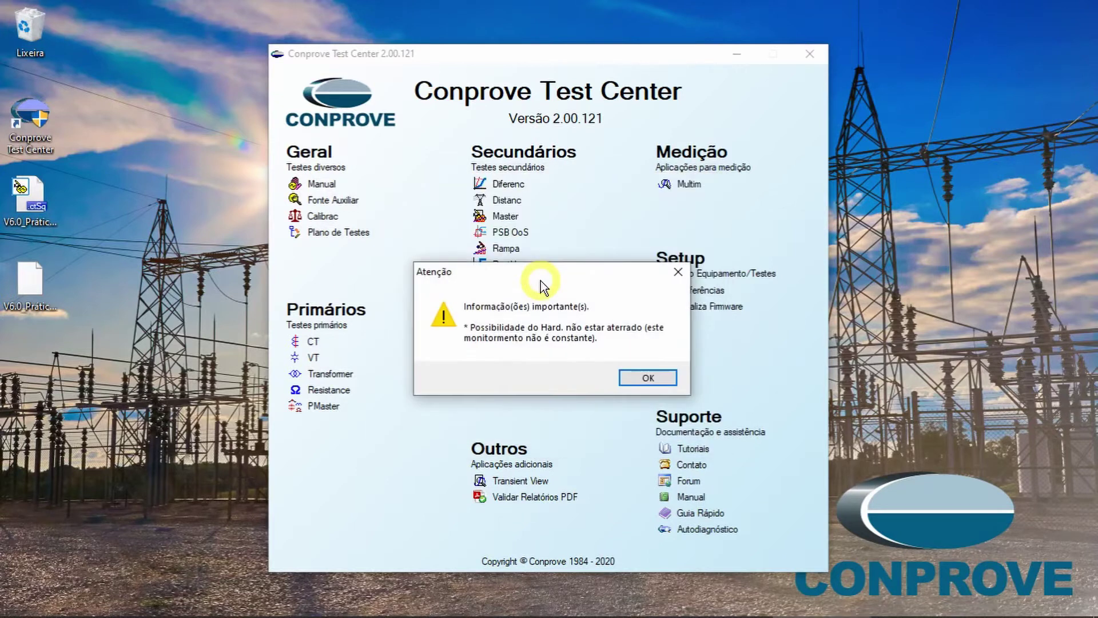
left_click(646, 379)
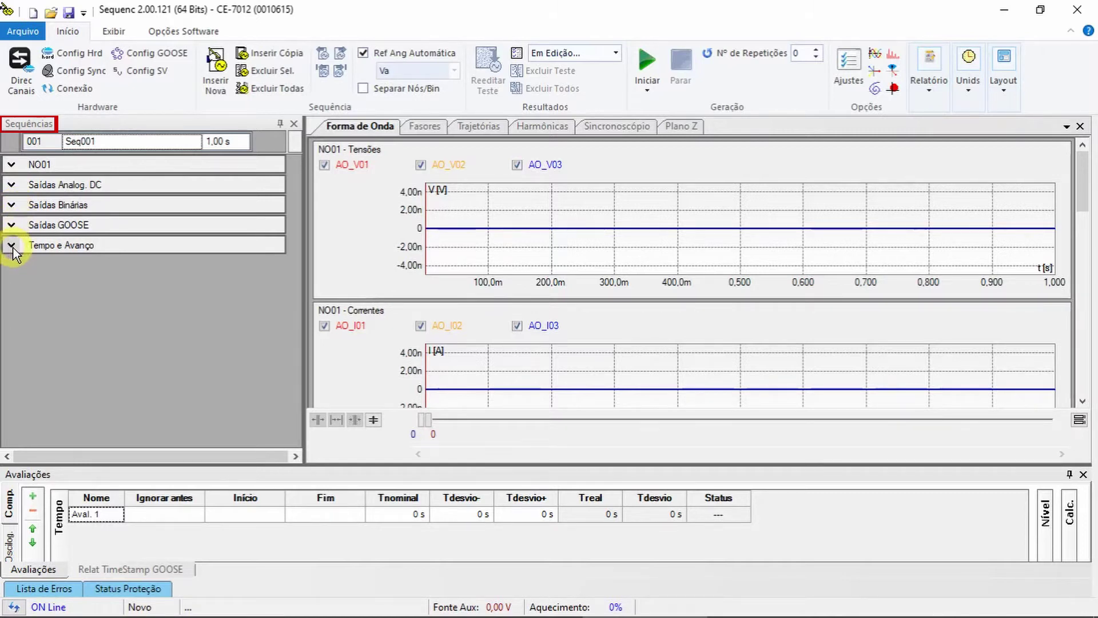
left_click(10, 165)
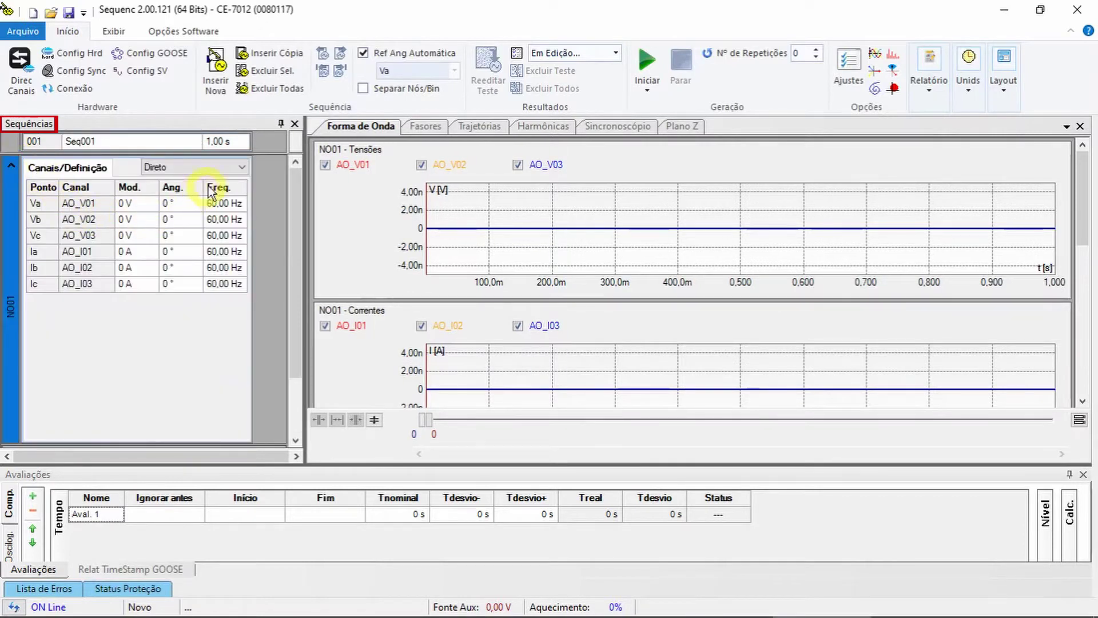
Set the NO01 channel definition to Harmônicas / DC and view the harmonic table of channel AO_V01.
left_click(243, 167)
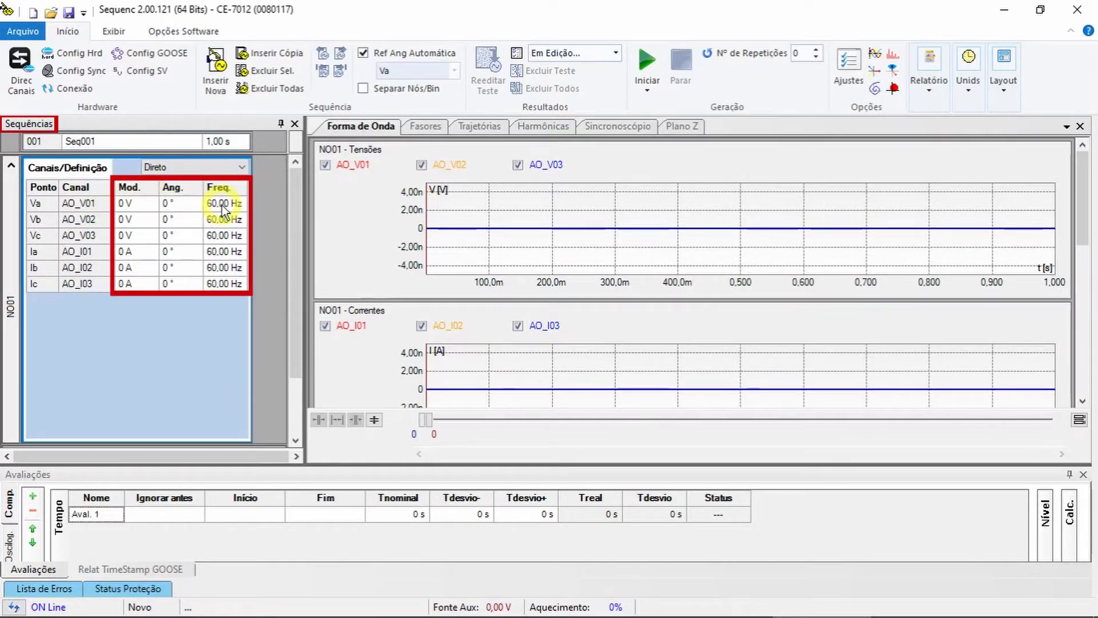
left_click(241, 167)
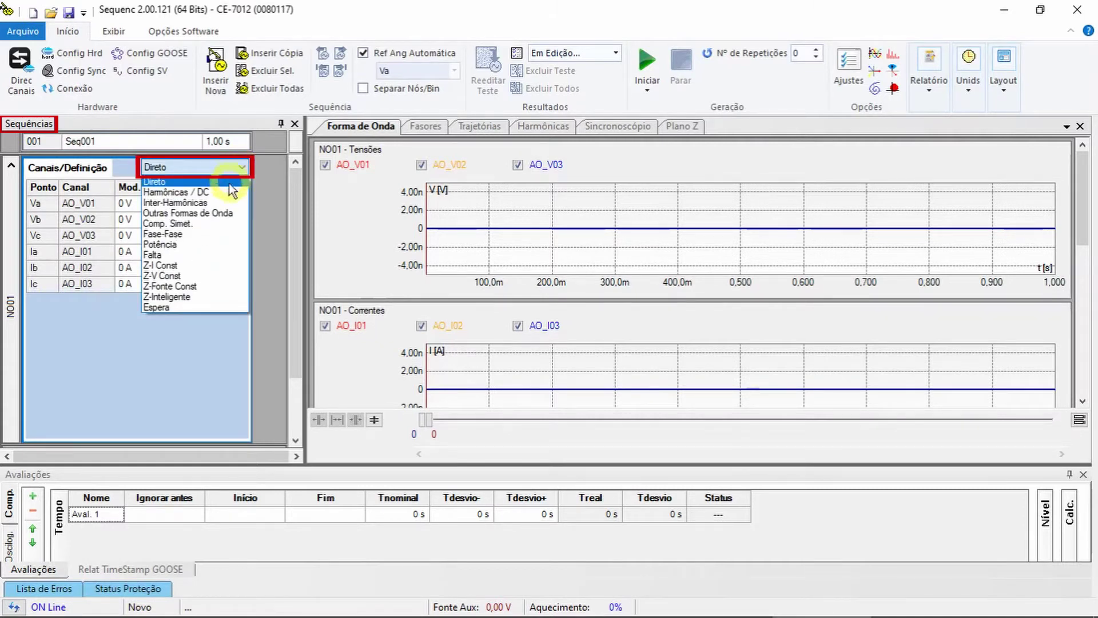
left_click(226, 192)
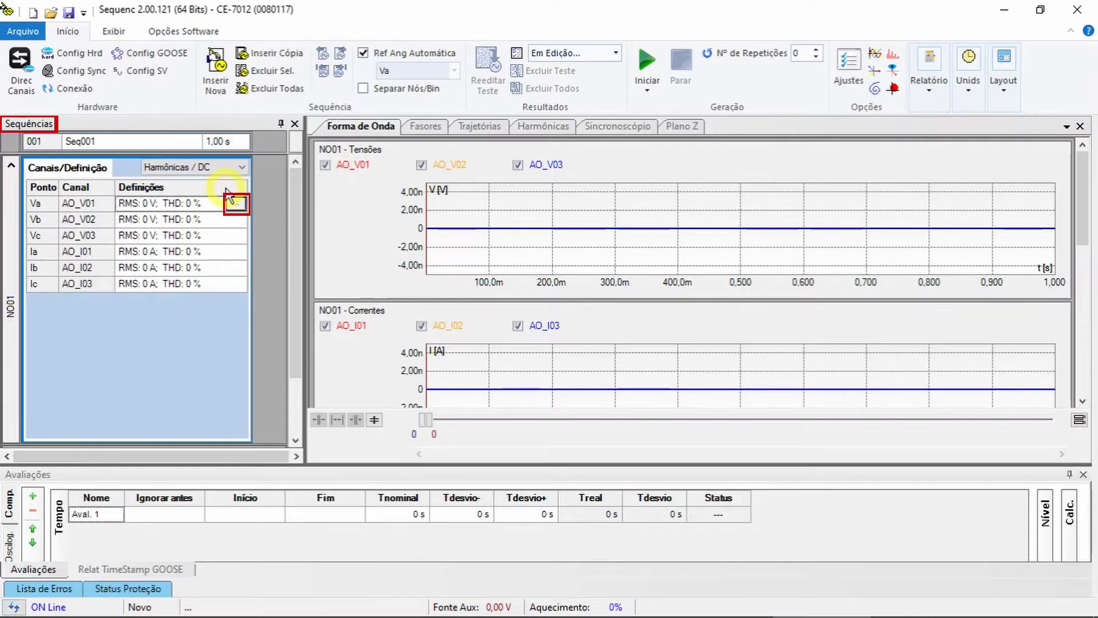
left_click(235, 203)
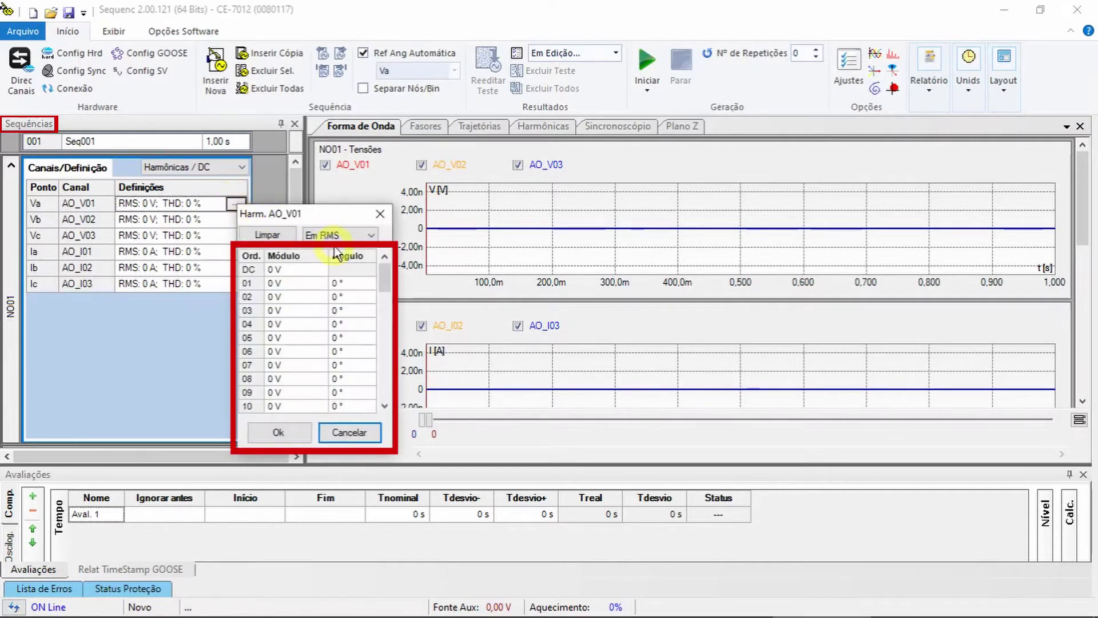
mouse_move(382, 266)
left_mouse_down()
mouse_move(386, 414)
mouse_move(382, 269)
left_mouse_up()
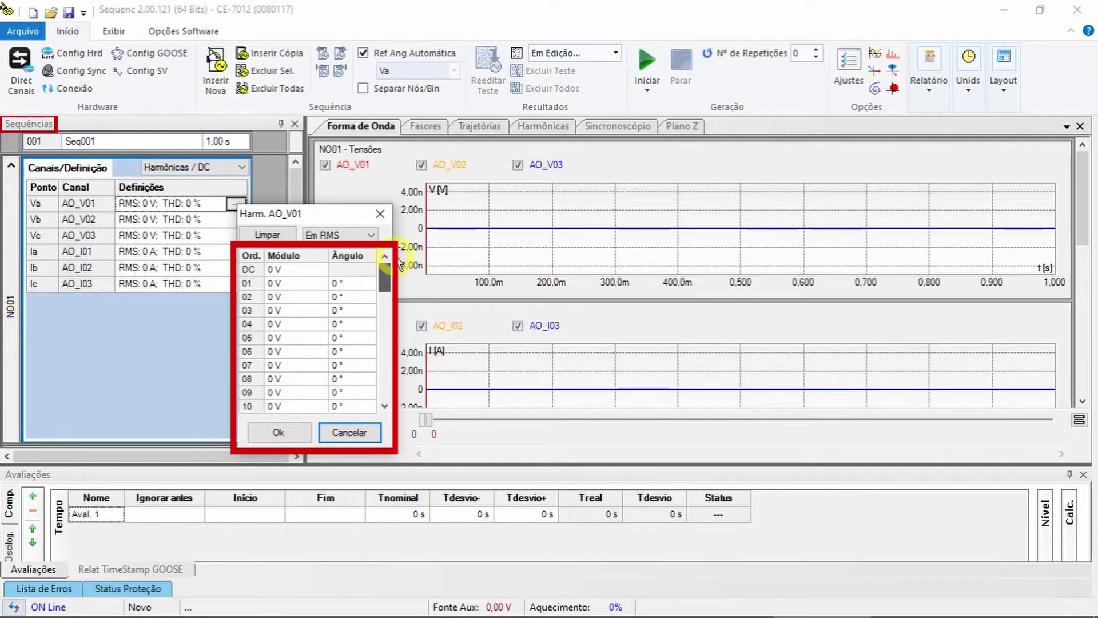
left_click(278, 431)
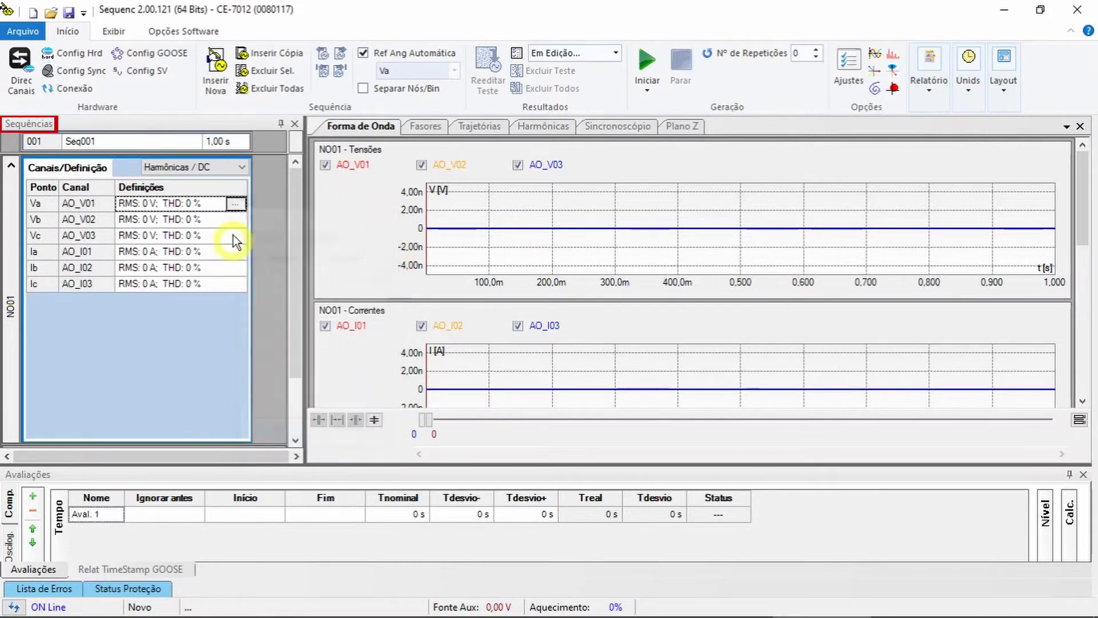
Switch the NO01 definition to Inter-Harmônicas and view the interharmonic table of channel AO_V01.
left_click(239, 167)
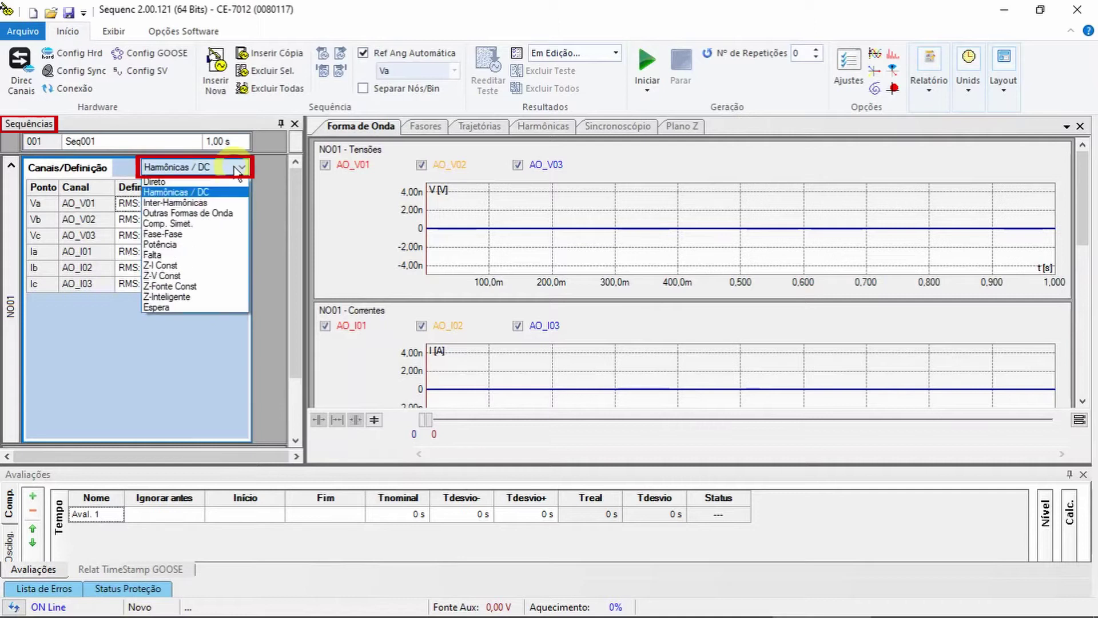
left_click(213, 204)
left_click(235, 204)
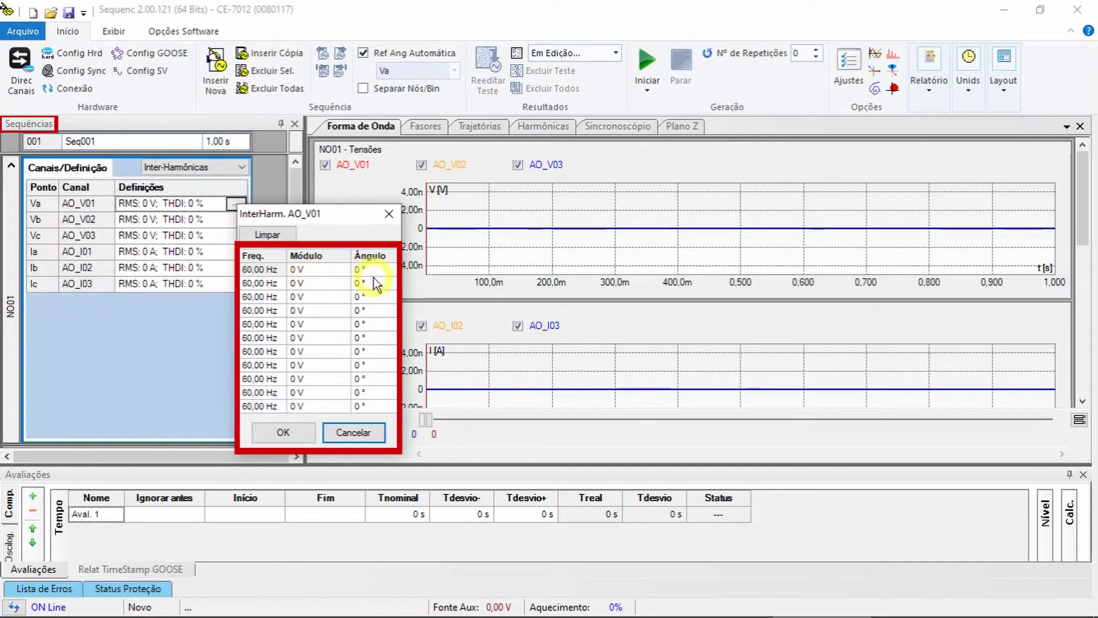
left_click(297, 431)
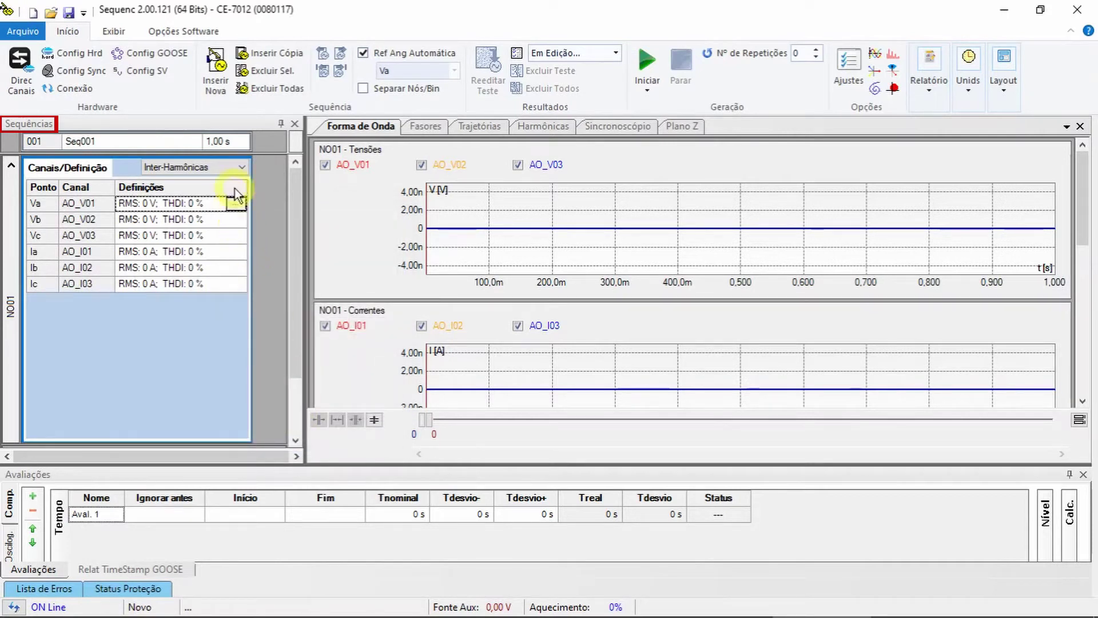
Switch the NO01 definition to Outras Formas de Onda and view the special waveform types available for channel AO_V01.
left_click(238, 168)
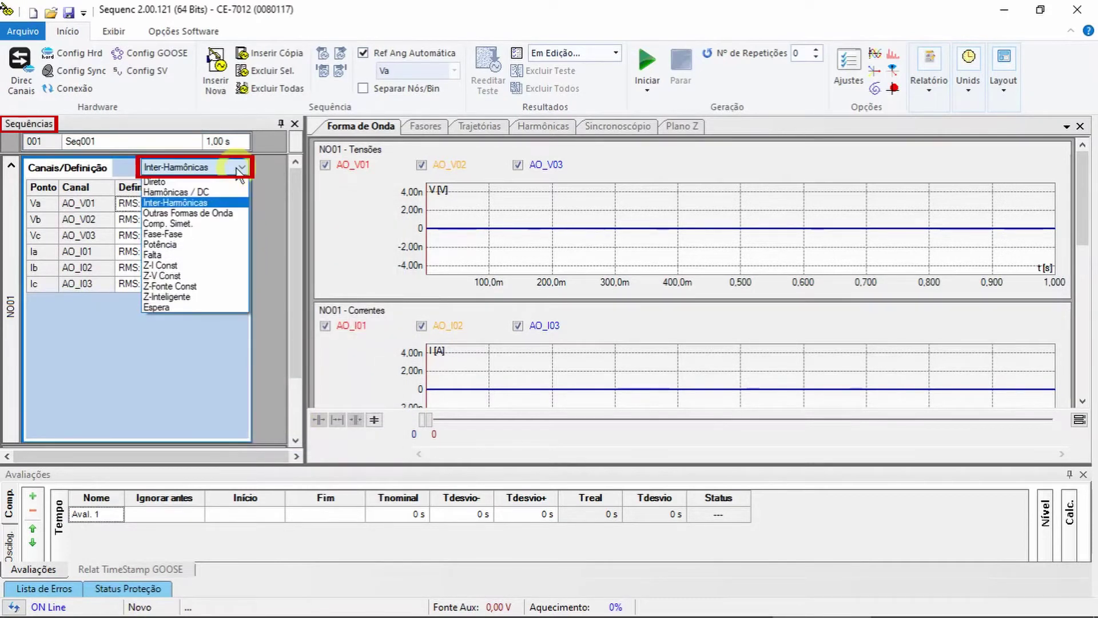
left_click(224, 213)
left_click(234, 205)
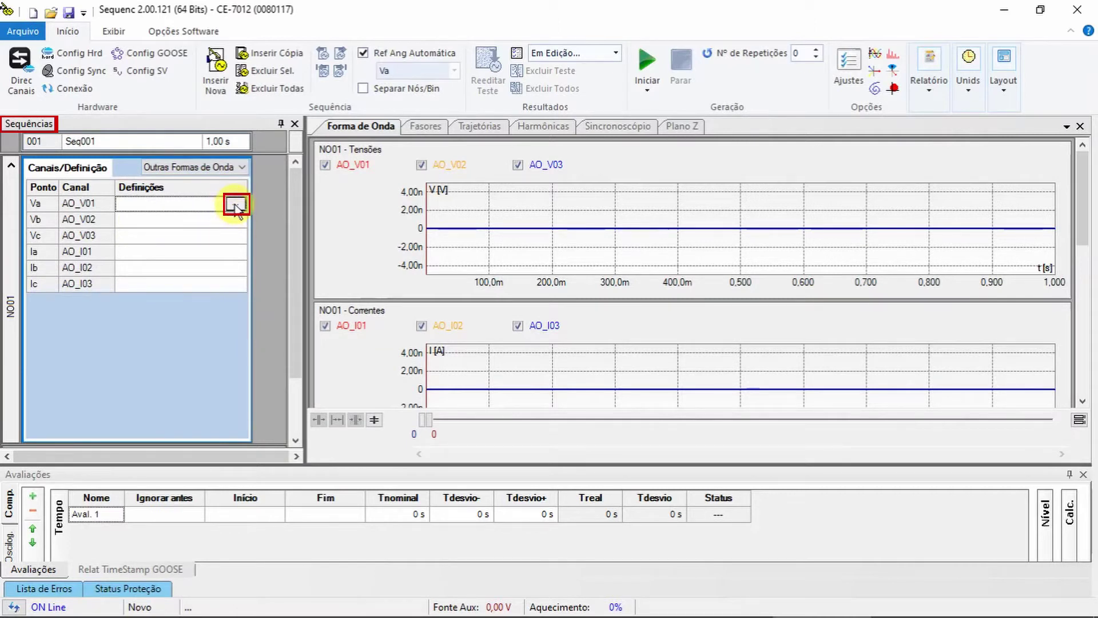
left_click(314, 245)
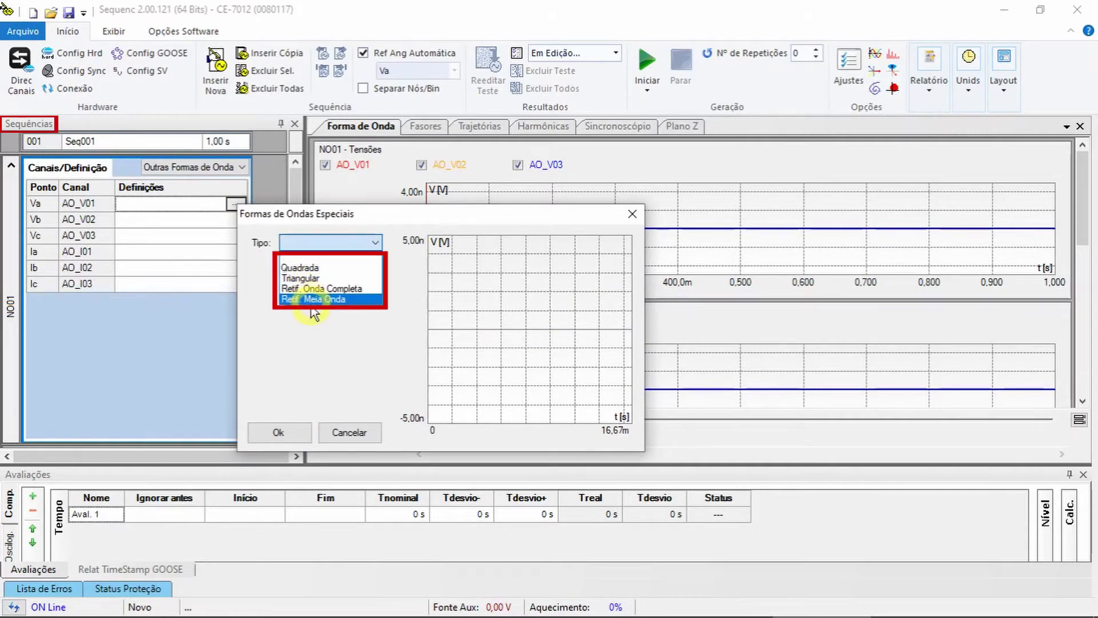
left_click(297, 437)
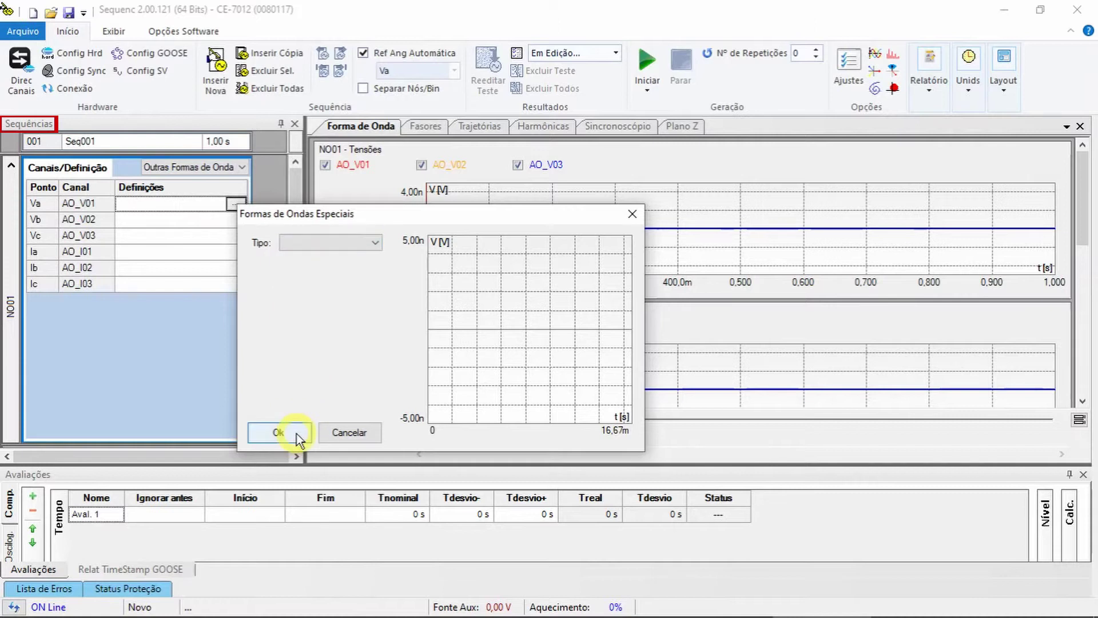
left_click(297, 438)
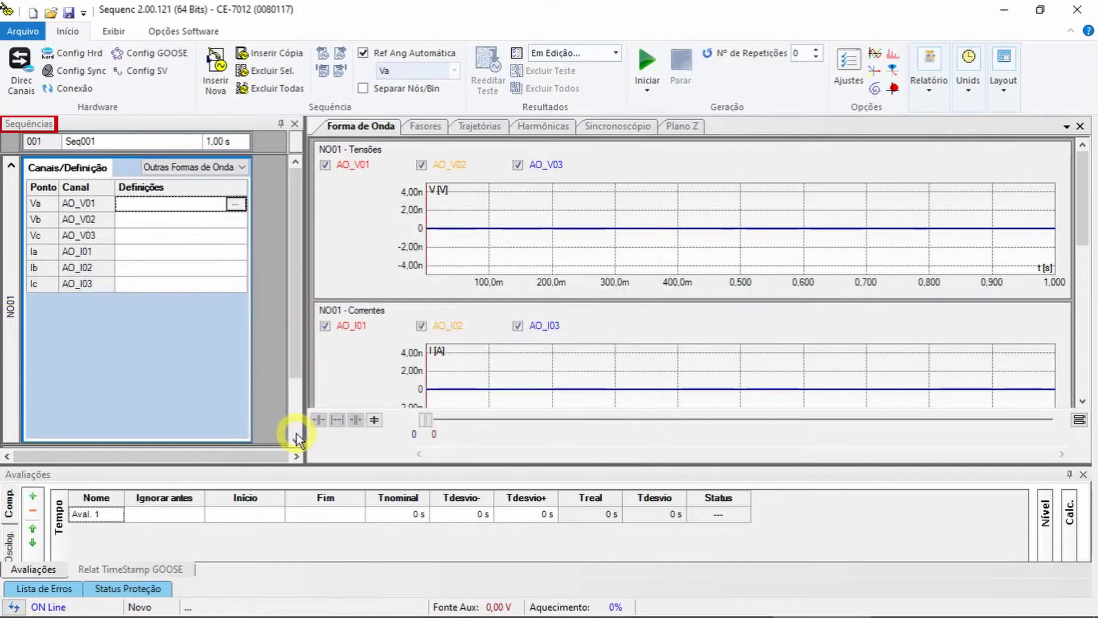
Switch the NO01 definition through Comp. Simet., Fase-Fase and Potência to view the parameters of each mode.
left_click(229, 168)
left_click(209, 223)
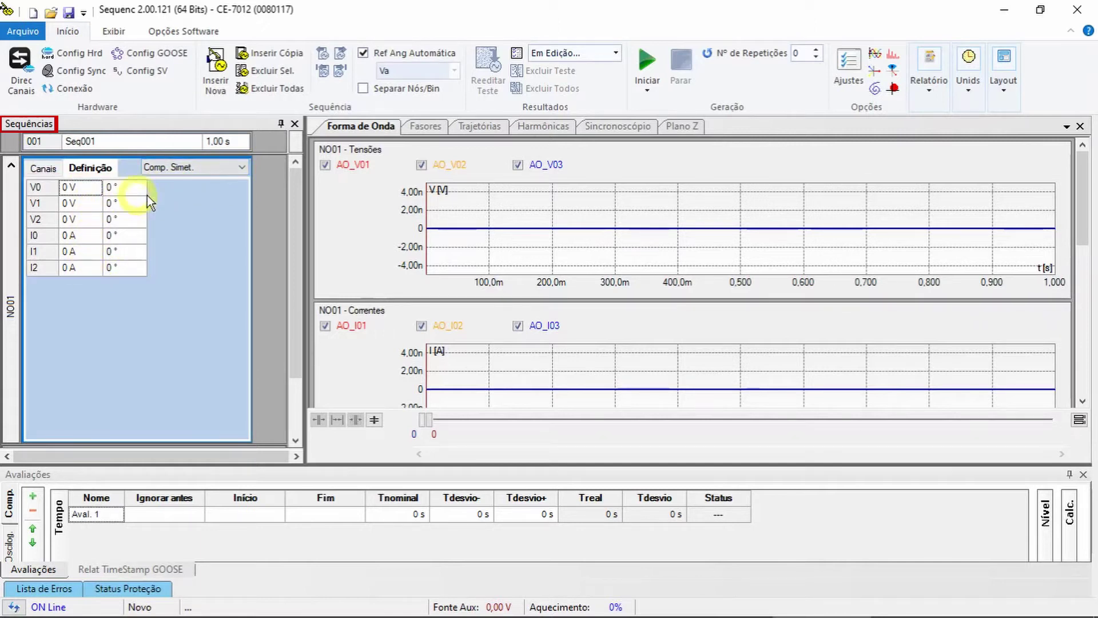
left_click(235, 168)
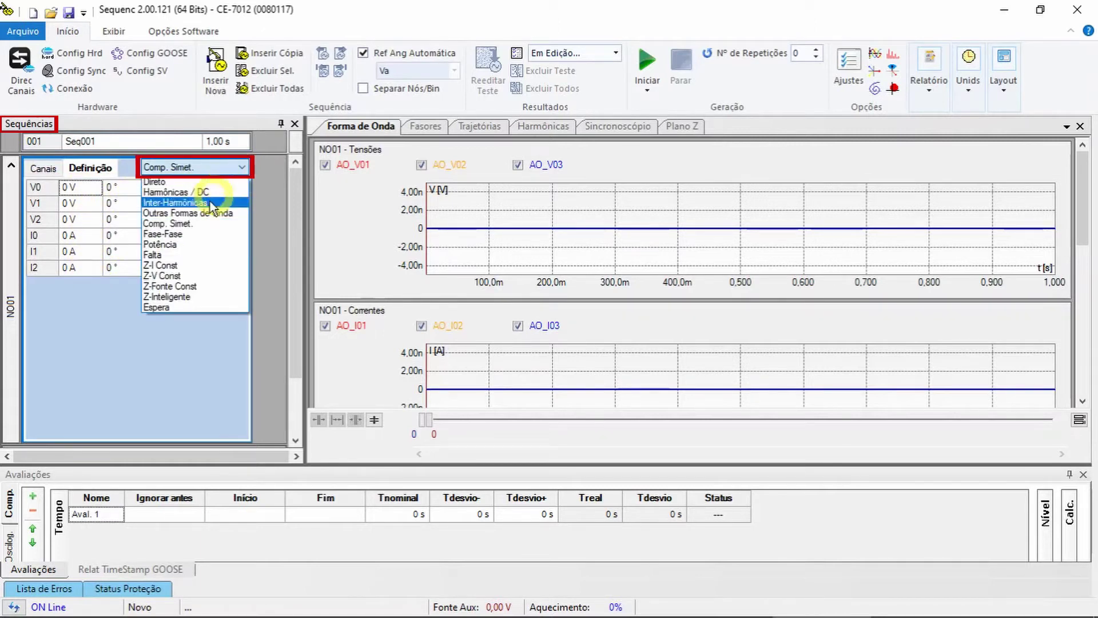
left_click(184, 236)
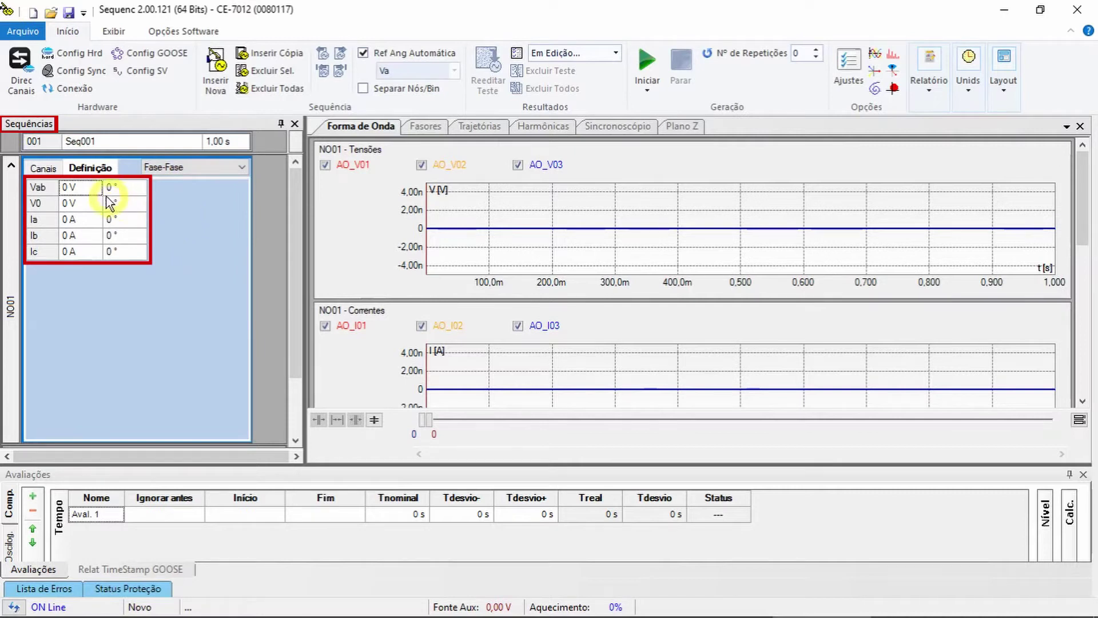
left_click(241, 168)
left_click(206, 246)
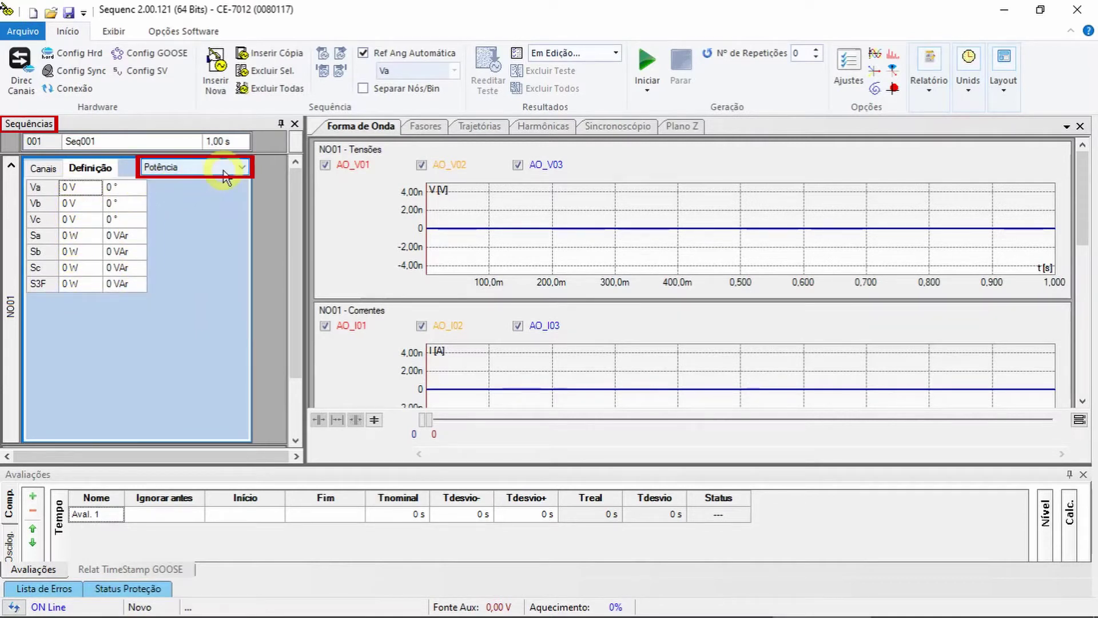
Set the NO01 definition to Falta and view the available fault types, keeping ABC.
left_click(225, 172)
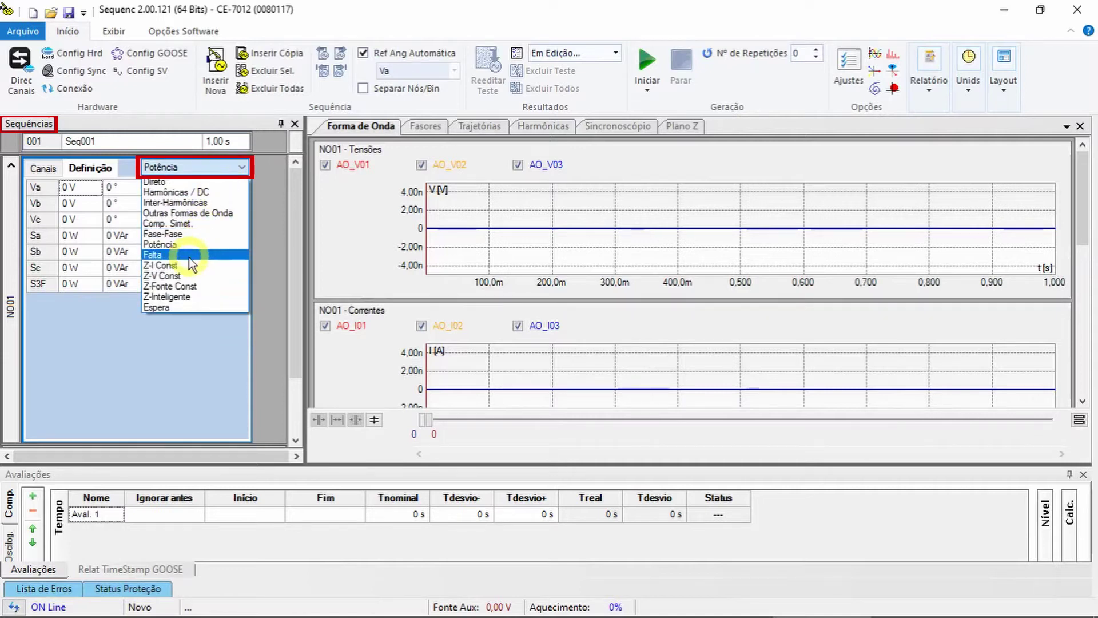
left_click(190, 264)
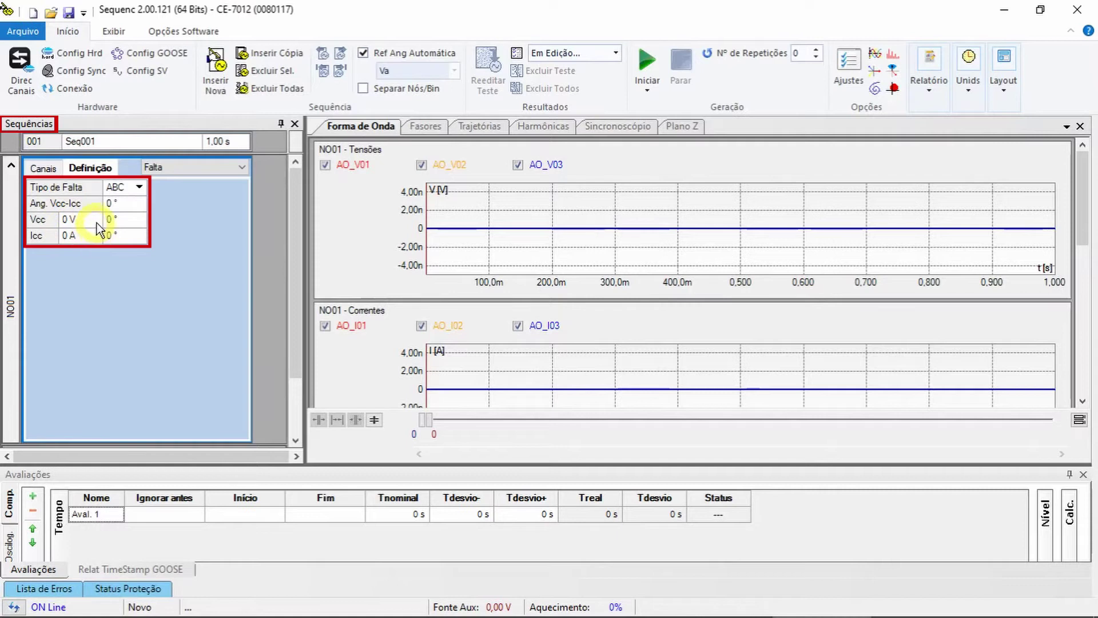
left_click(139, 187)
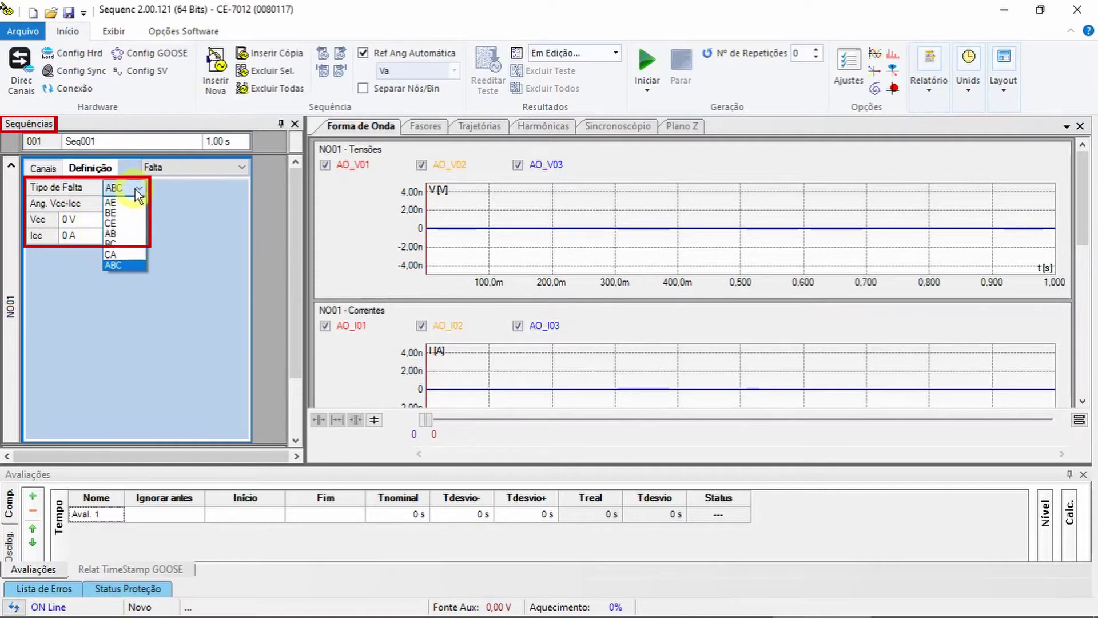
left_click(138, 192)
Switch the NO01 definition to Z-I Const and examine its fault impedance definition, ZFalta and Icc settings.
left_click(215, 167)
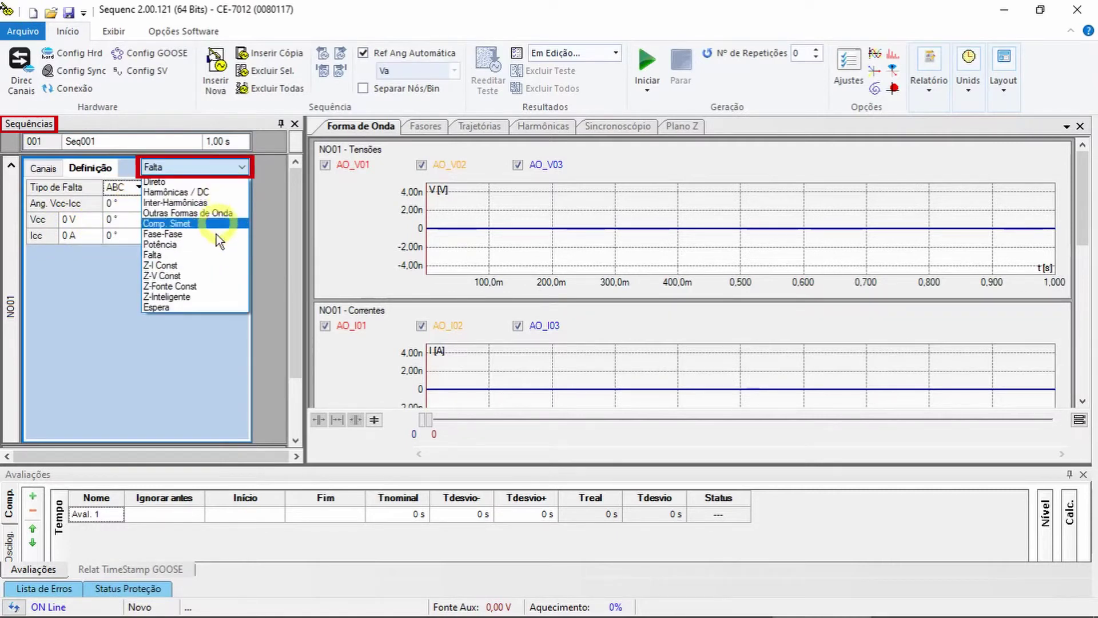
left_click(209, 266)
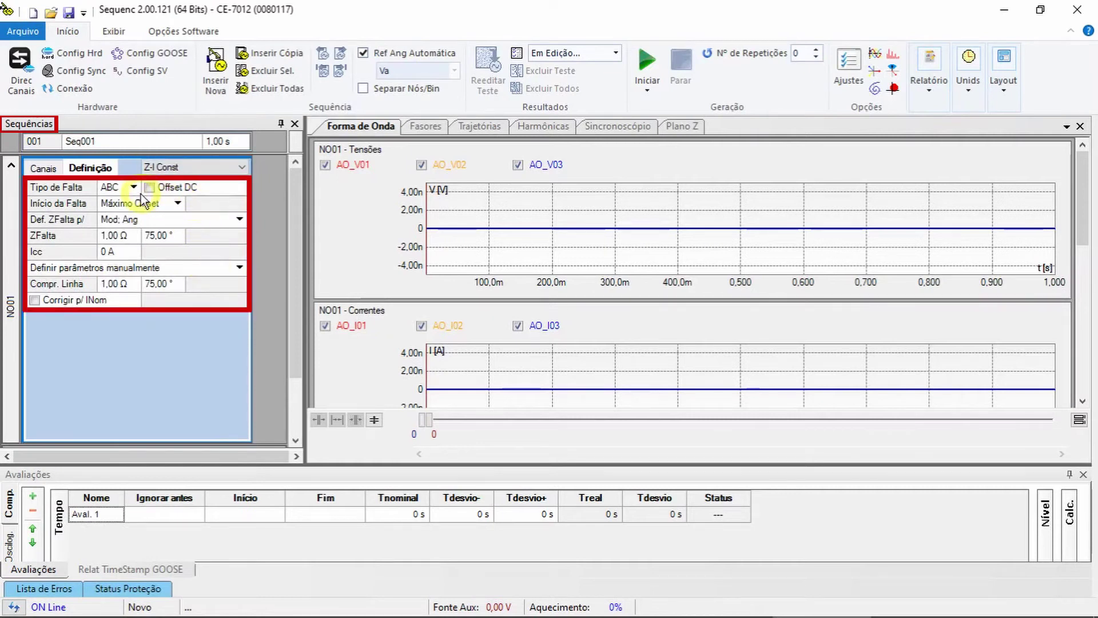
left_click(157, 223)
left_click(157, 233)
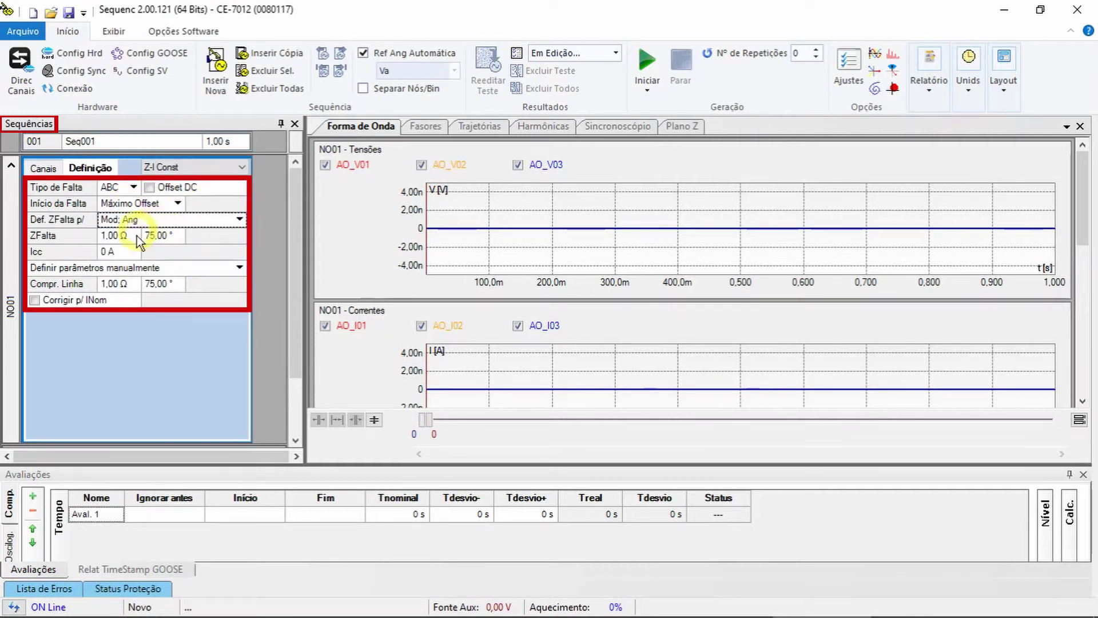
left_click(145, 239)
left_click(132, 251)
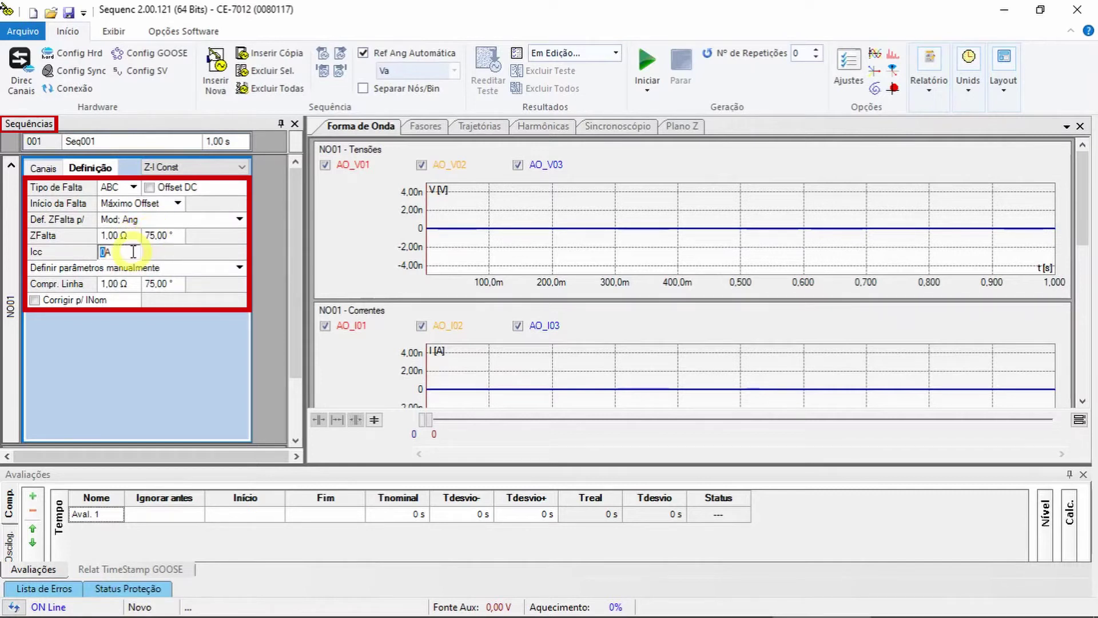
Switch the NO01 definition to Z-V Const and examine its fault type, ZFalta and Vcc settings.
left_click(211, 171)
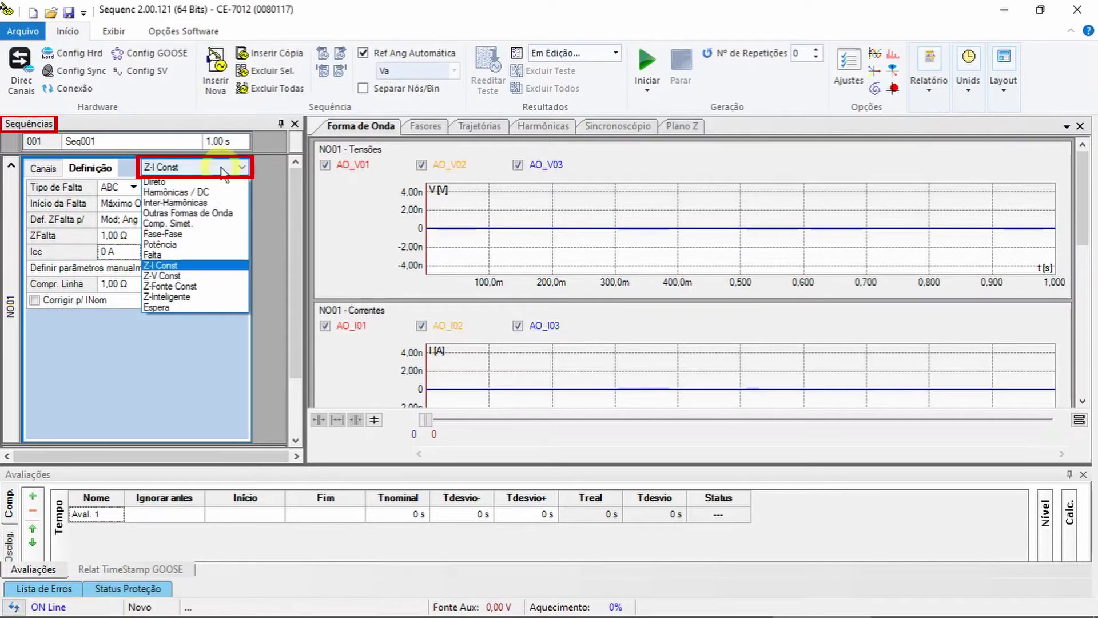
left_click(165, 274)
left_click(129, 189)
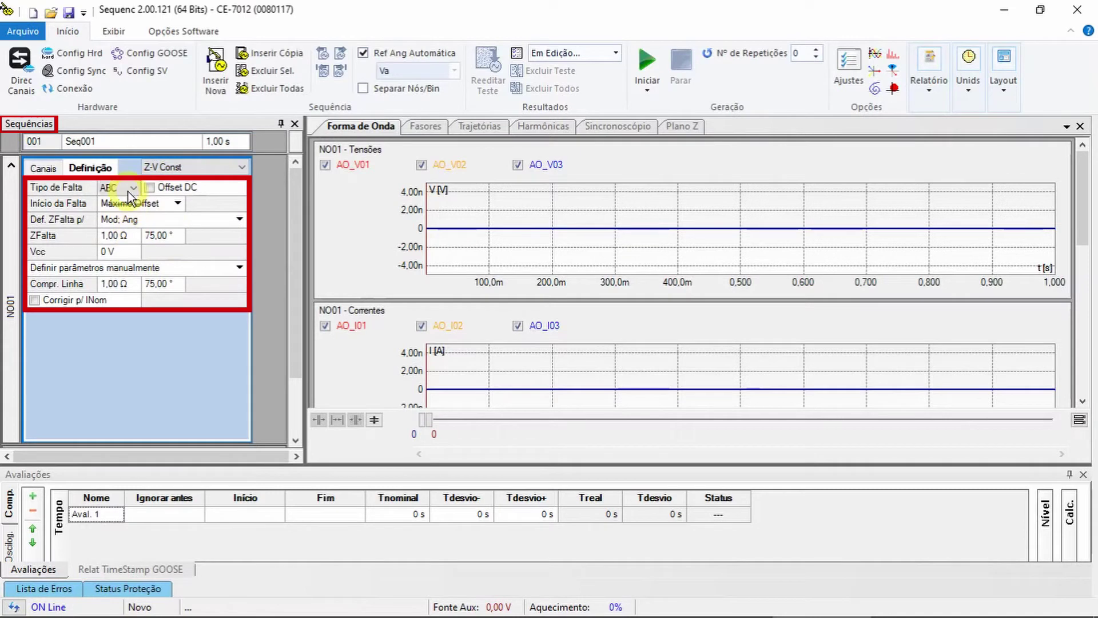
left_click(130, 199)
left_click(117, 235)
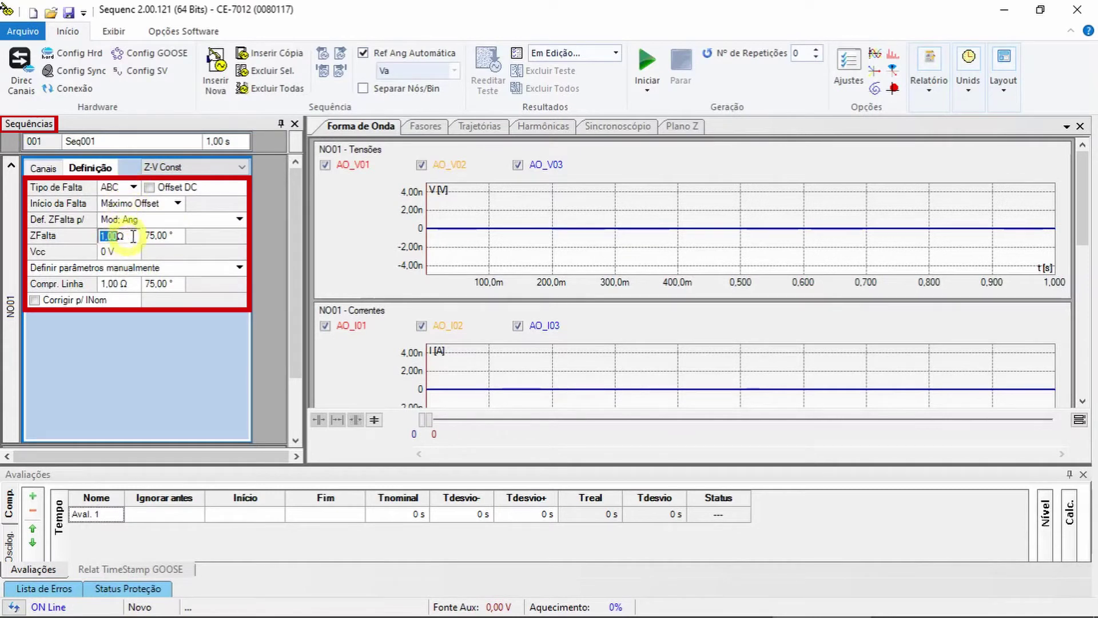
left_click(155, 235)
left_click(121, 252)
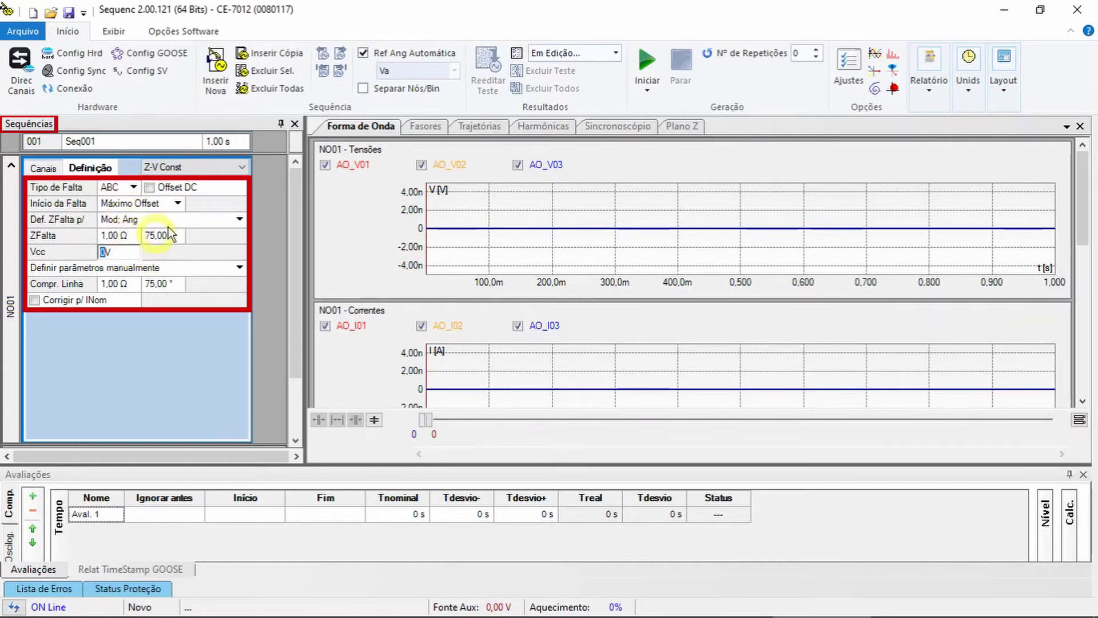
Set the NO01 definition to Z-Fonte Const and examine its fault type and line parameter settings.
left_click(216, 169)
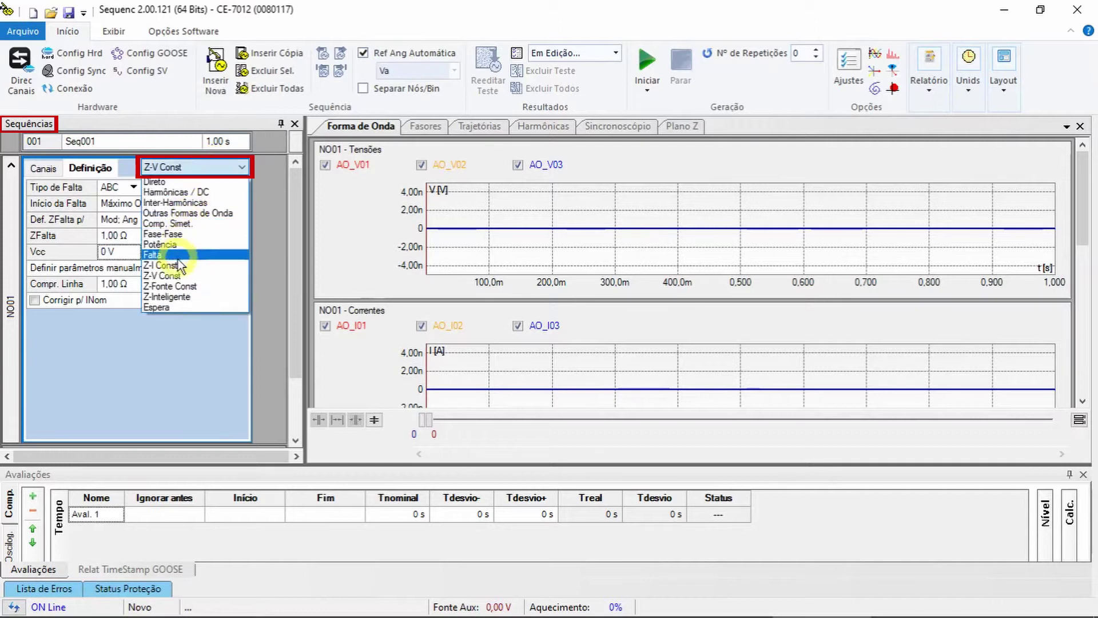
left_click(171, 286)
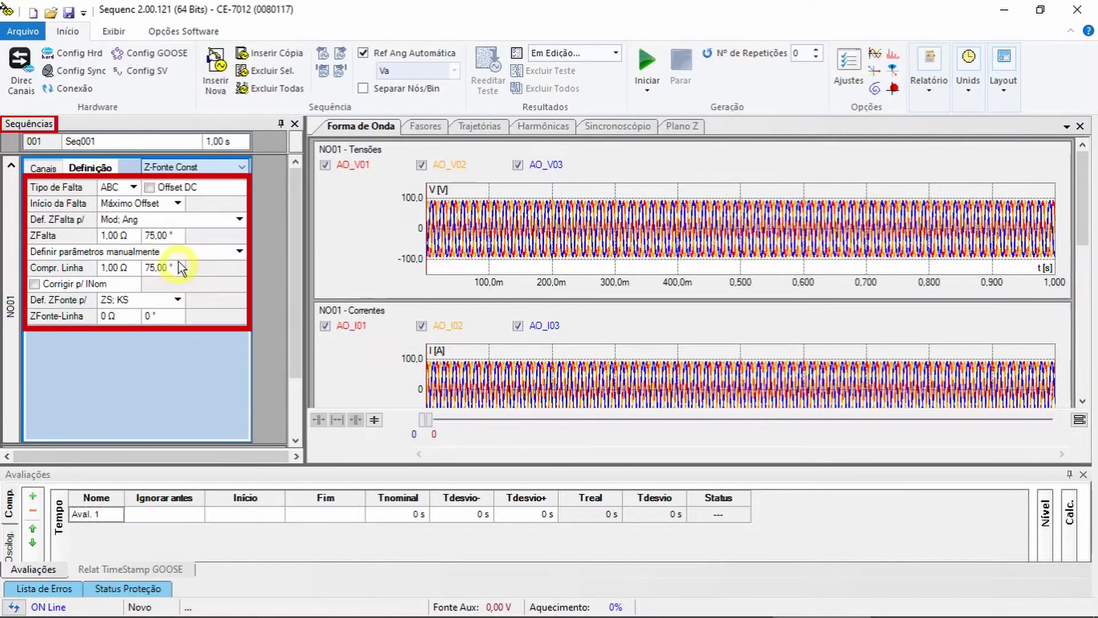
left_click(123, 187)
left_click(172, 250)
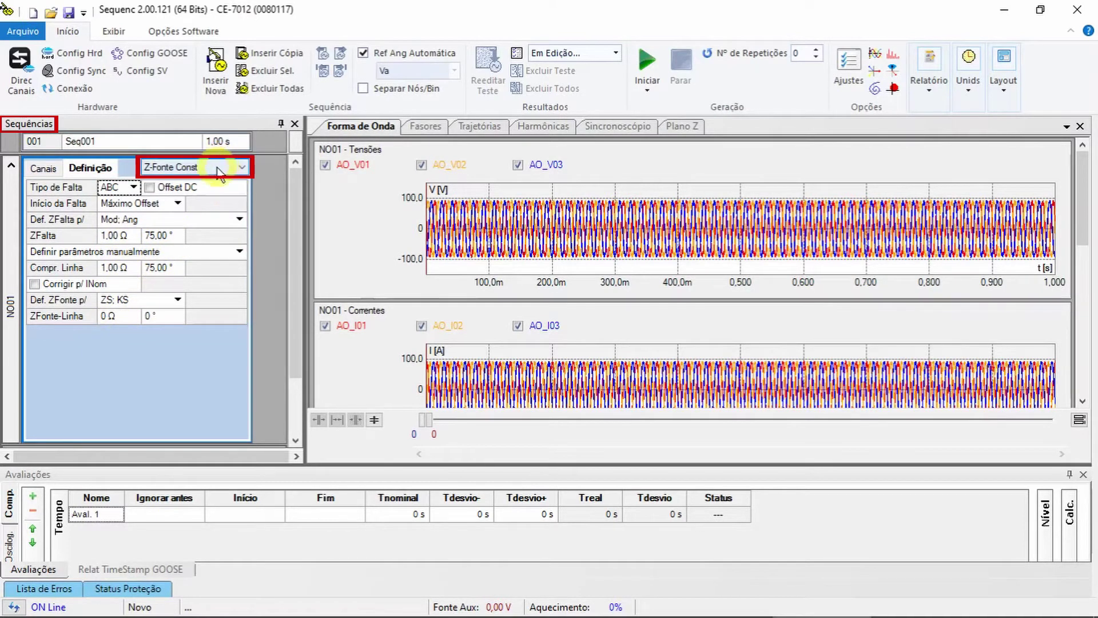
Switch the NO01 definition to Z-Inteligente and on to Espera, accepting the Espera dialog without entering a reason.
left_click(240, 167)
left_click(171, 289)
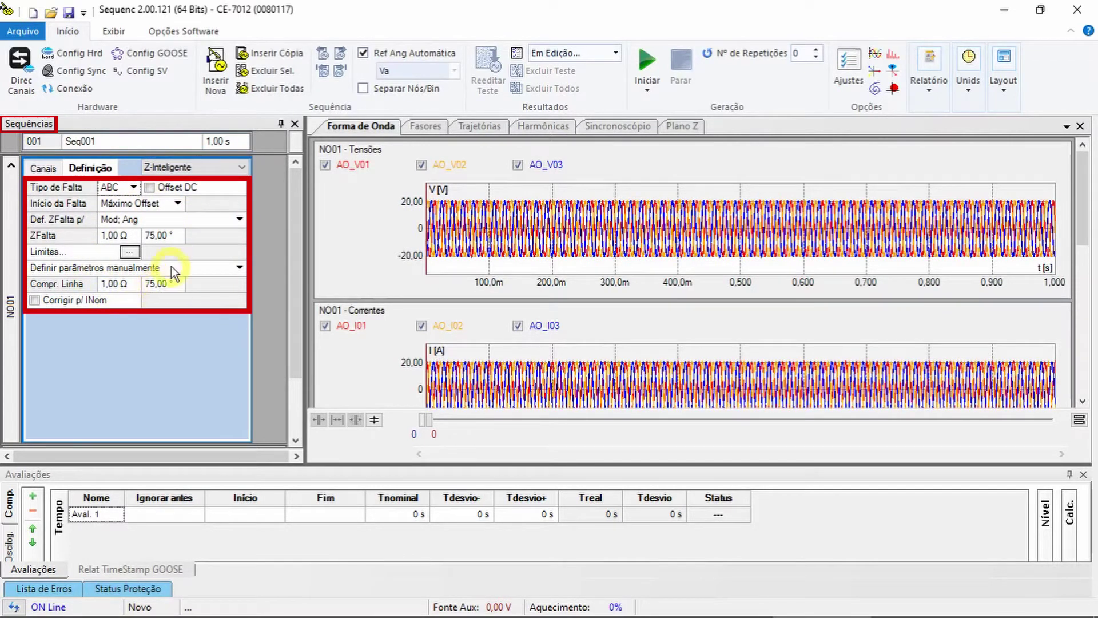
left_click(212, 167)
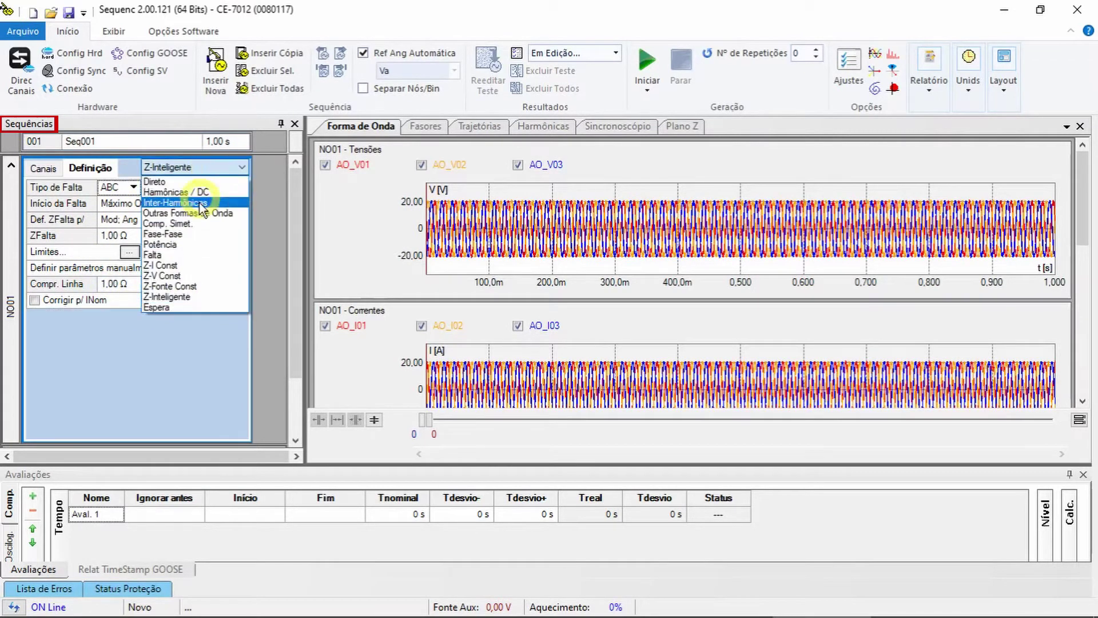
left_click(162, 308)
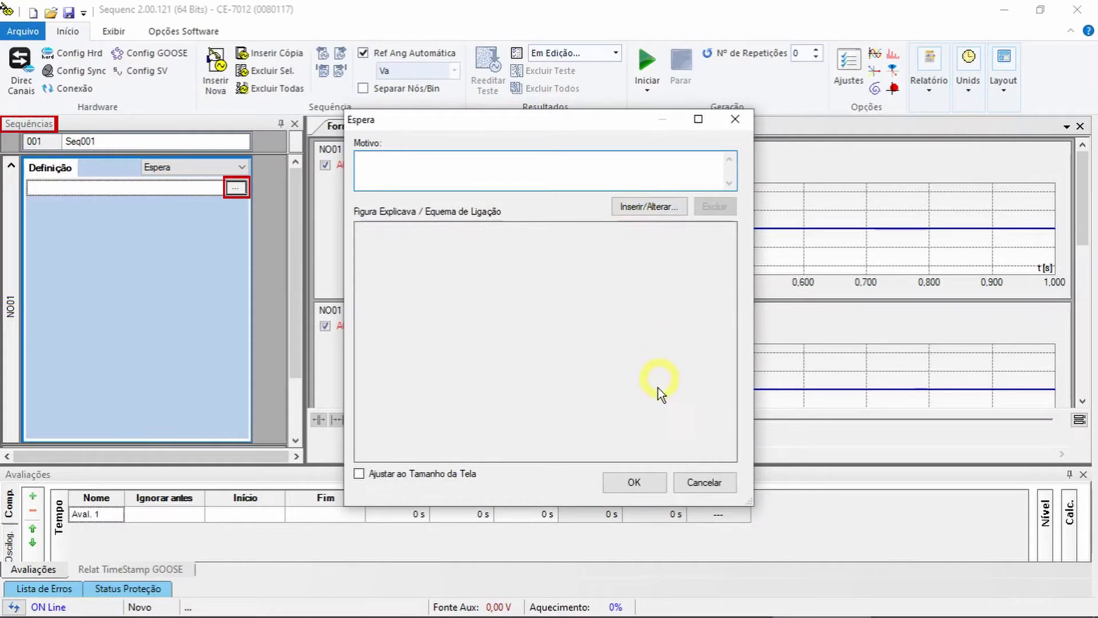
left_click(647, 483)
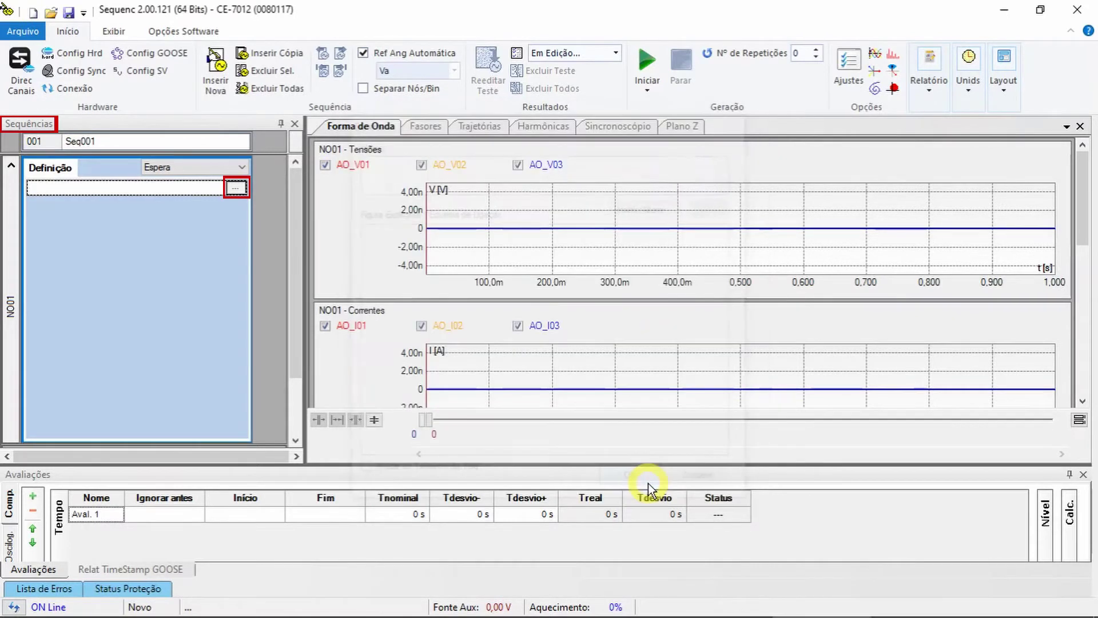
Insert a new sequence and change the NO01 definition of Seq001 to Acomodação.
left_click(217, 77)
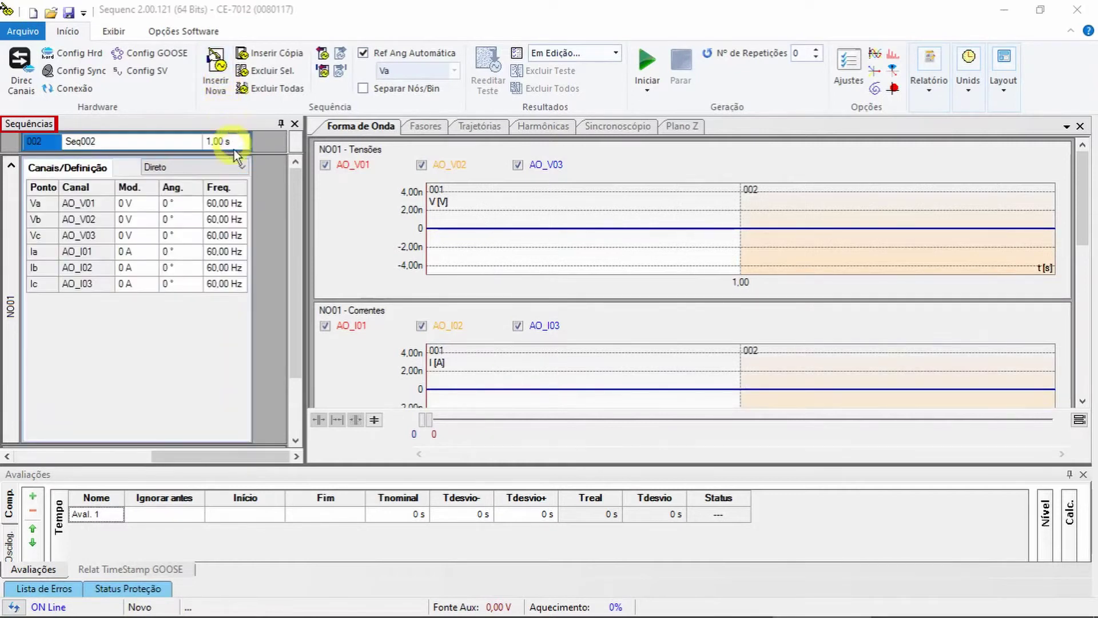
left_click_drag(222, 455, 85, 455)
left_click(229, 167)
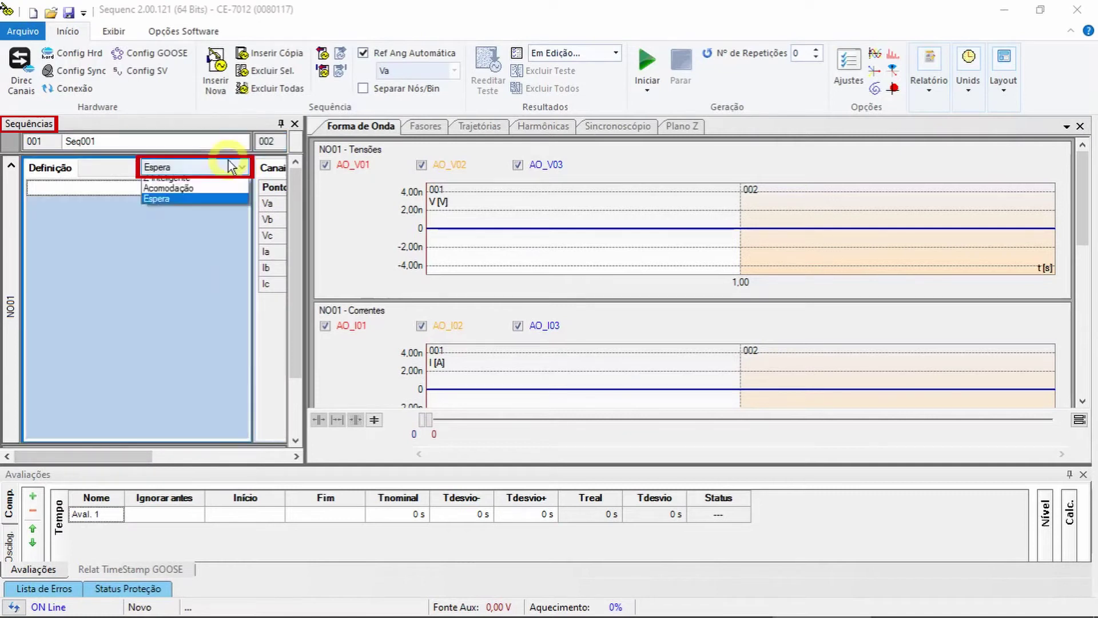
left_click(195, 309)
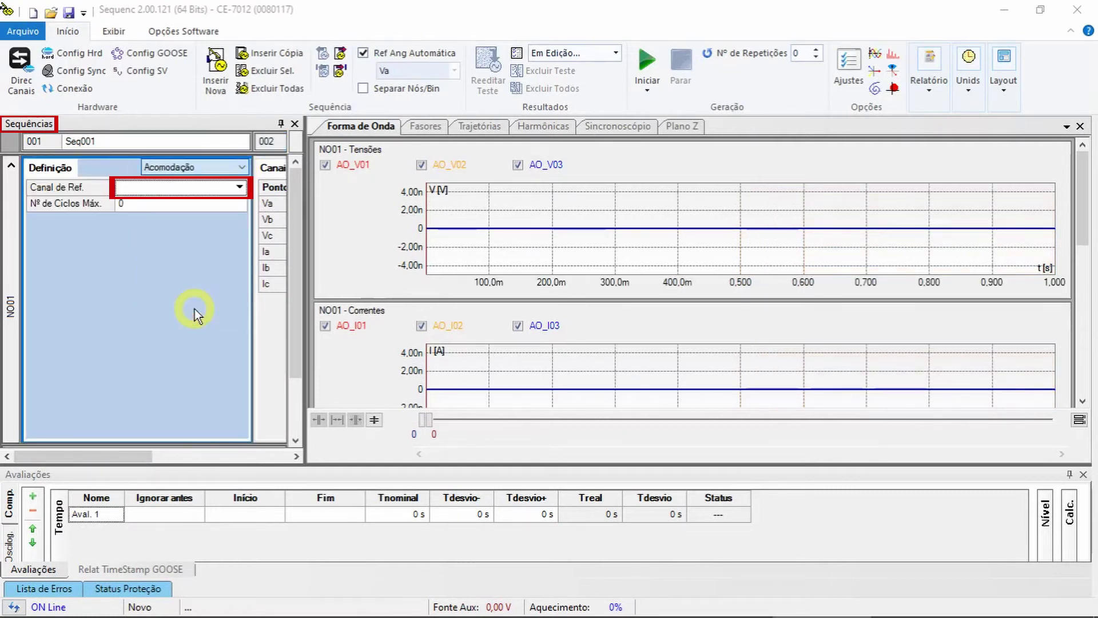
Choose NO01: AO_I01 as the reference channel of Seq001's Acomodação definition.
left_click(218, 188)
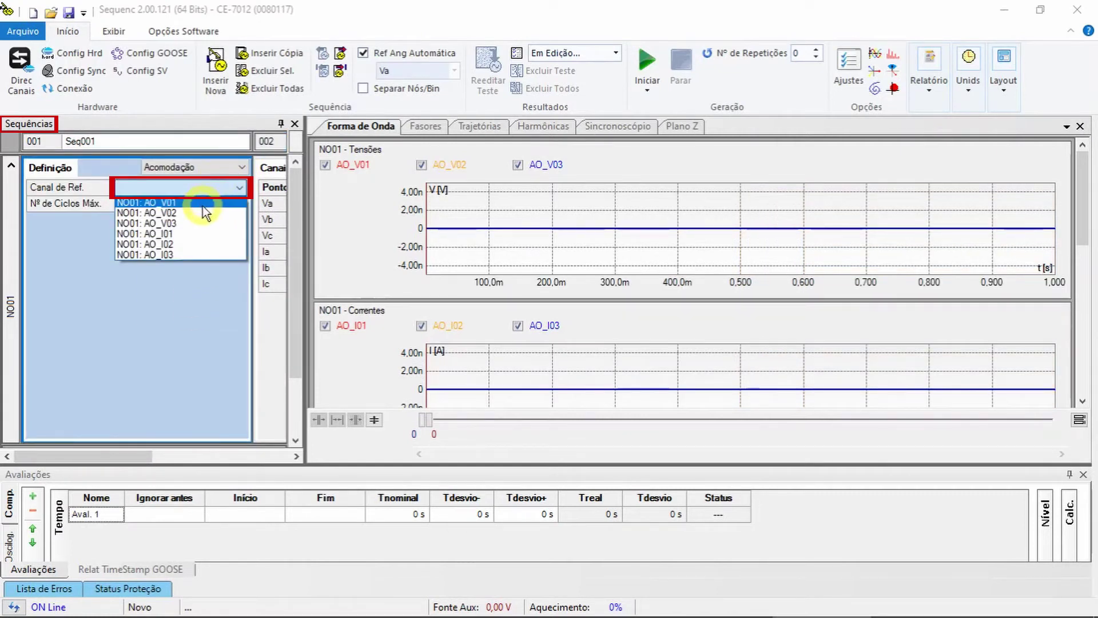
left_click(211, 204)
left_click(209, 194)
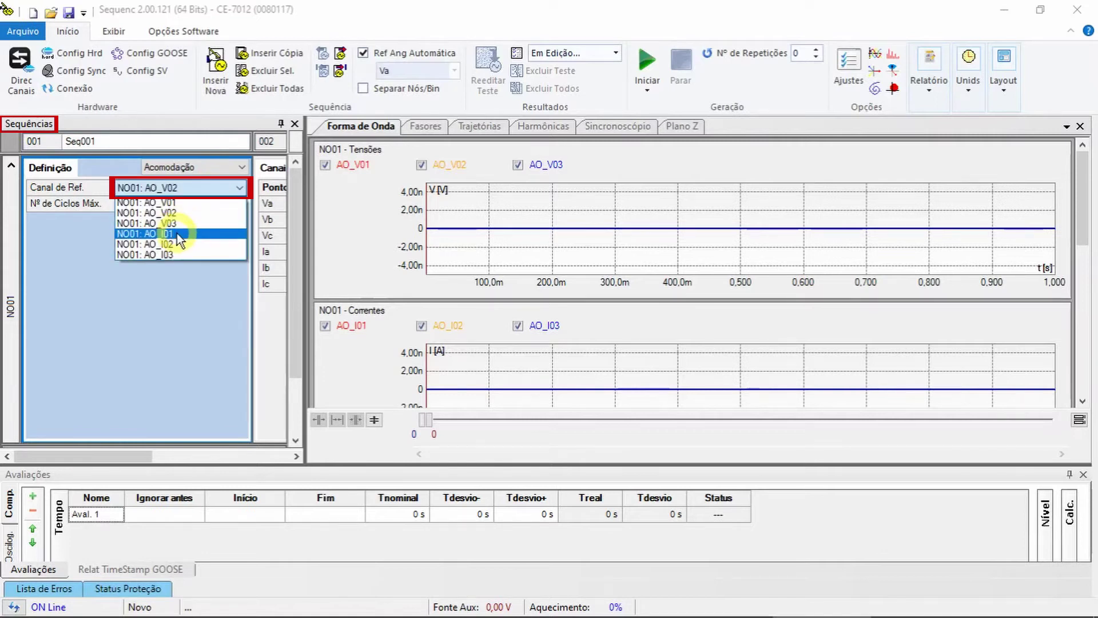
left_click(176, 236)
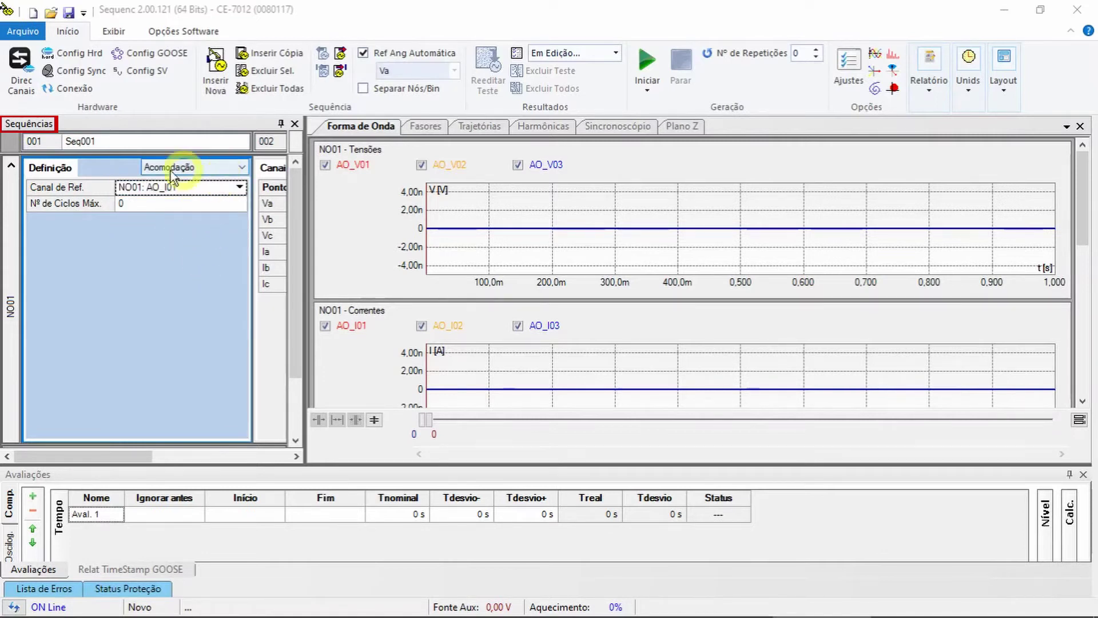
Collapse the NO01 section and examine the channel levels under Saídas Analog. DC.
left_click(15, 165)
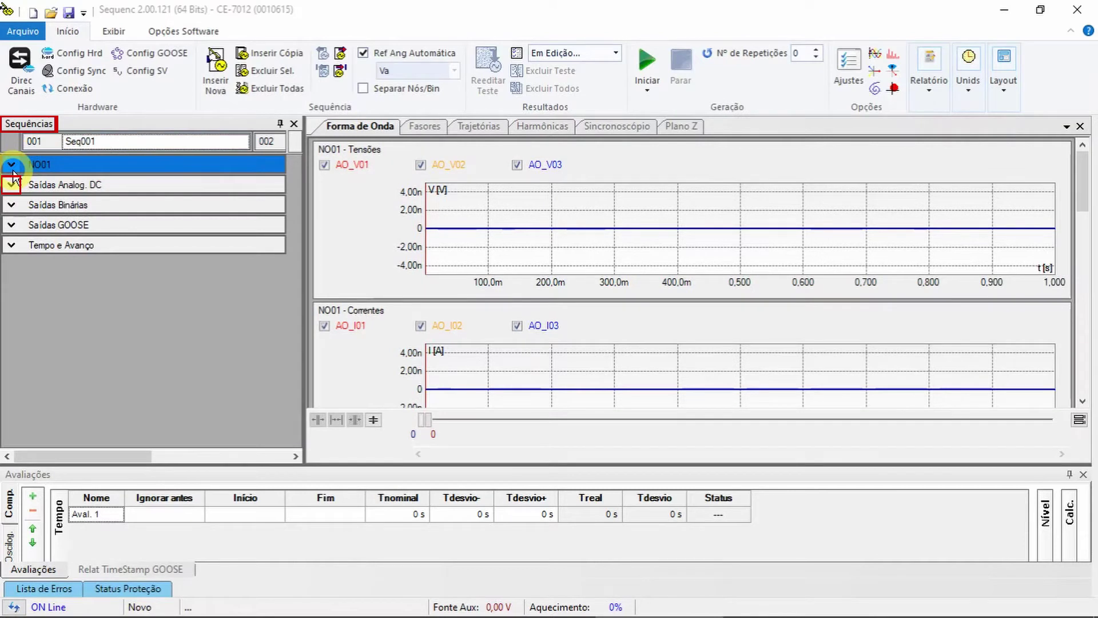
left_click(12, 184)
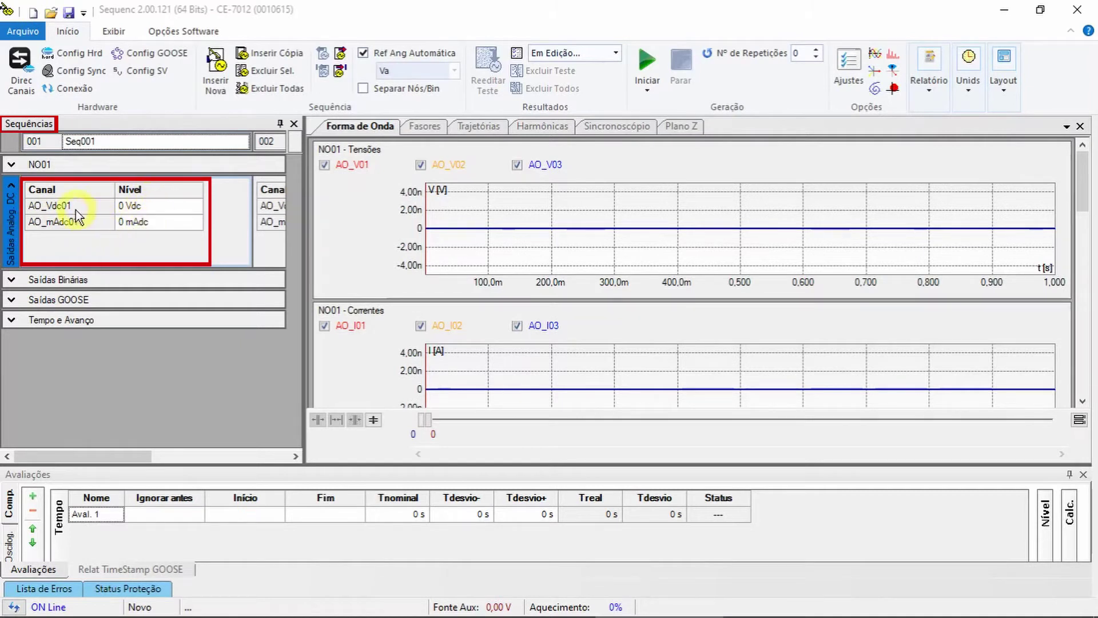
left_click(13, 188)
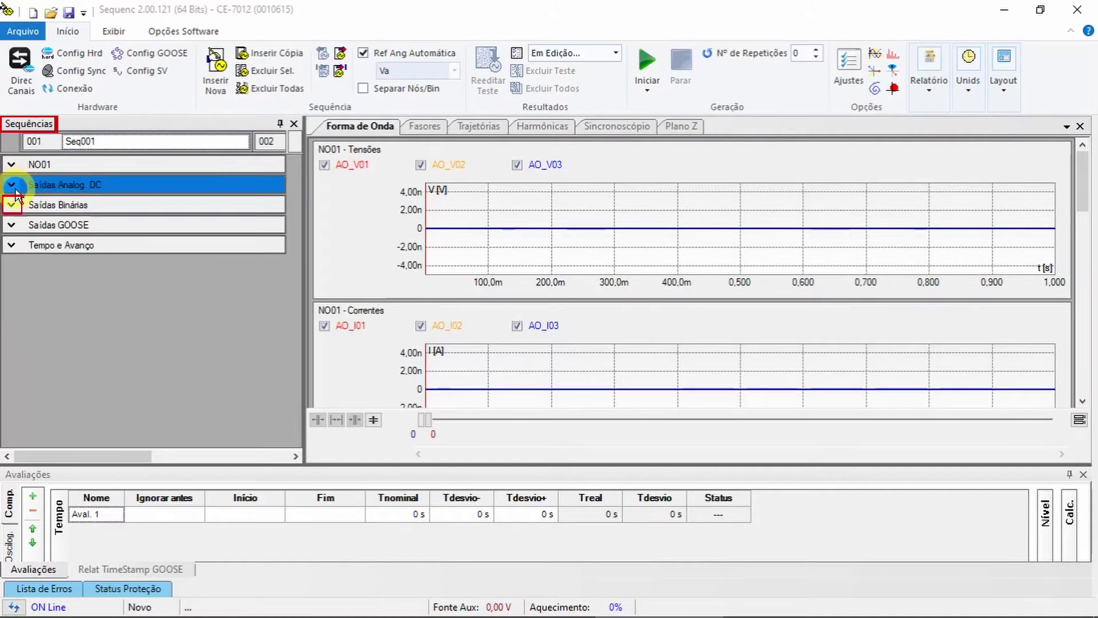
Expand Saídas Binárias and toggle the states of BO01, BO02 and BO03 to closed and back to open.
left_click(12, 204)
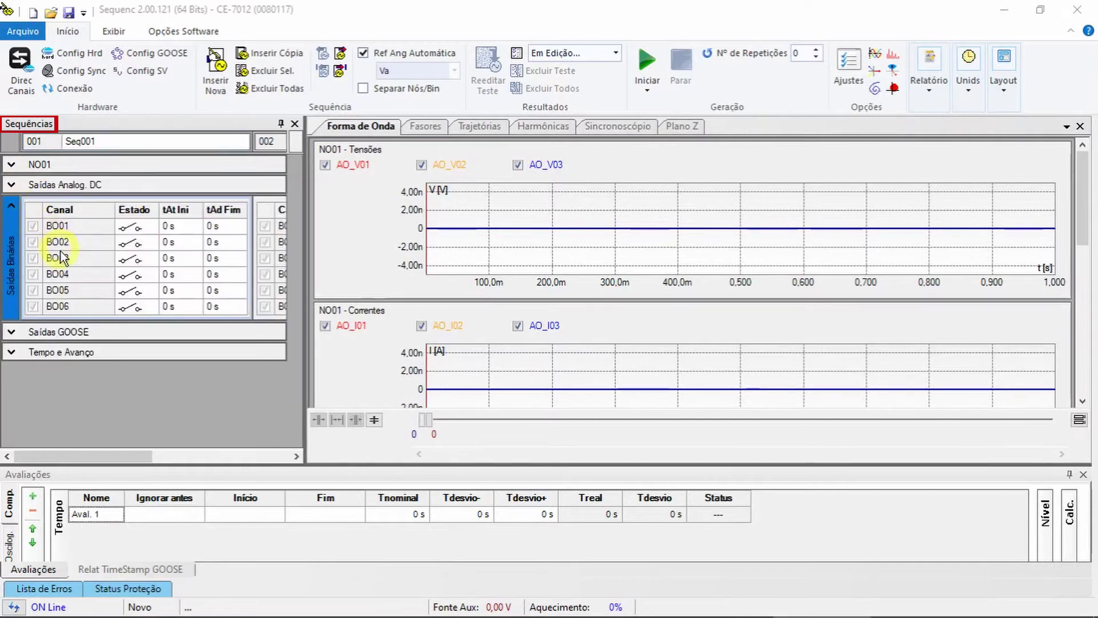
left_click(131, 227)
left_click(130, 243)
left_click(131, 259)
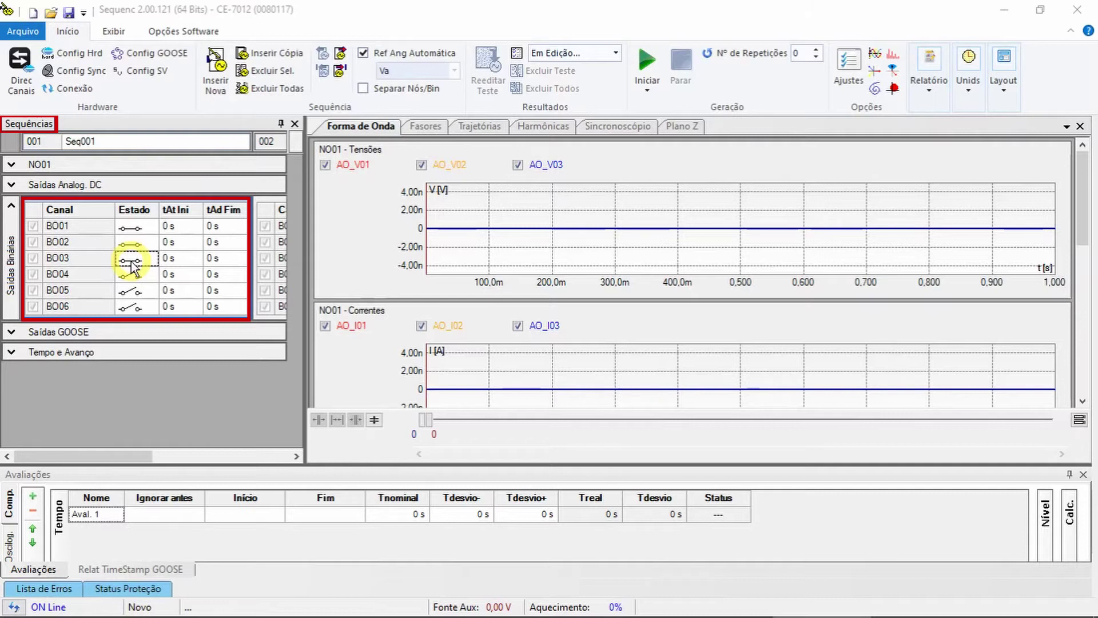
left_click(131, 259)
left_click(131, 243)
left_click(131, 227)
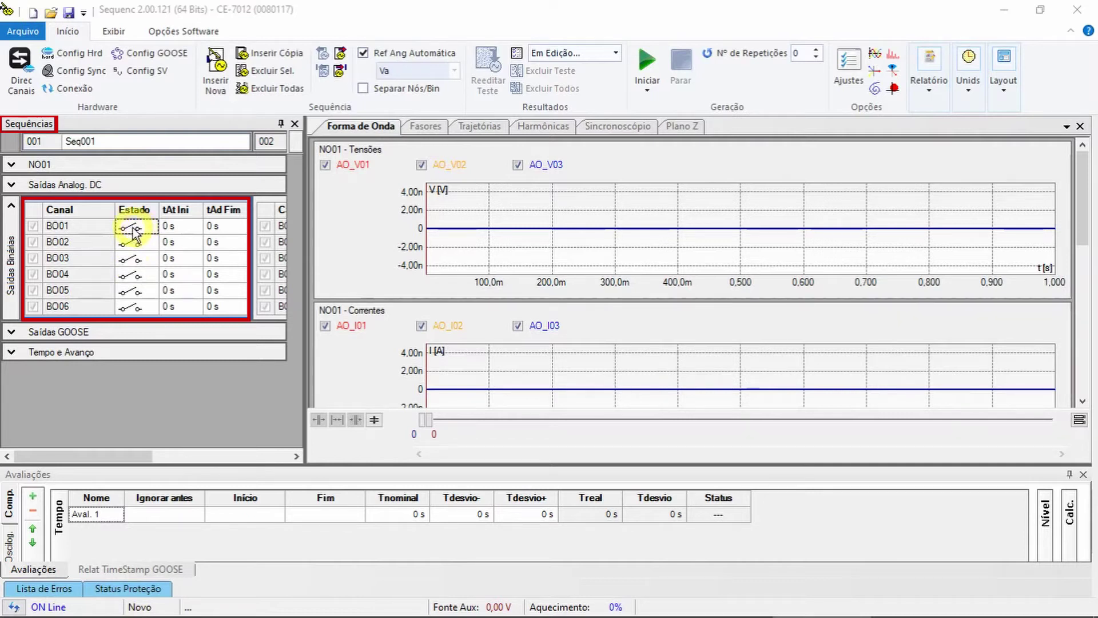
left_click(137, 228)
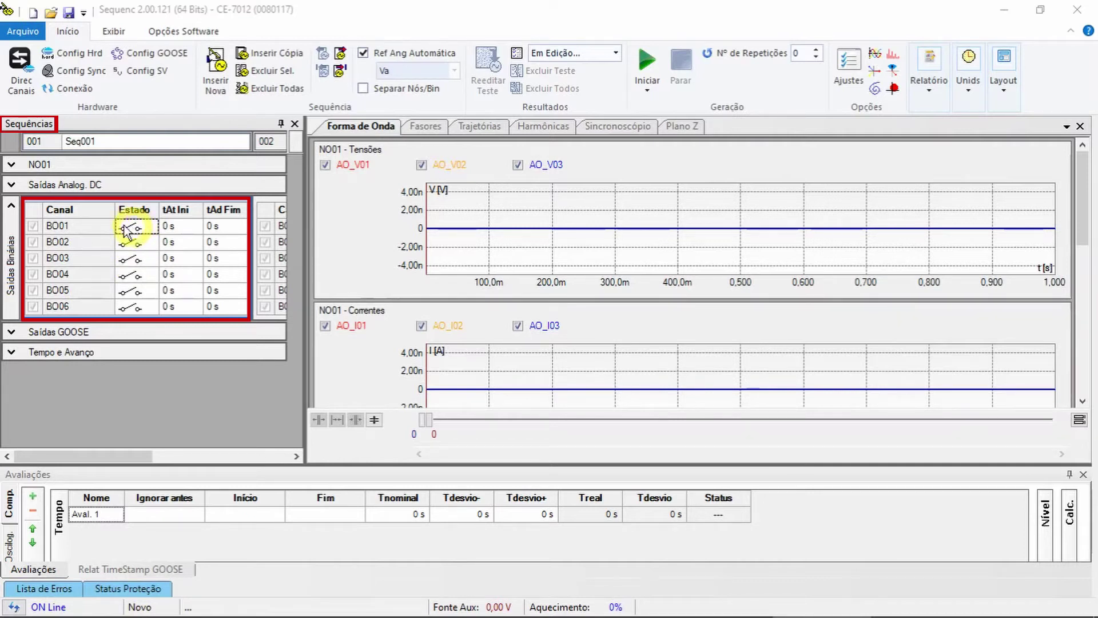
Collapse Saídas Binárias and examine the channel states and times under Saídas GOOSE.
left_click(11, 208)
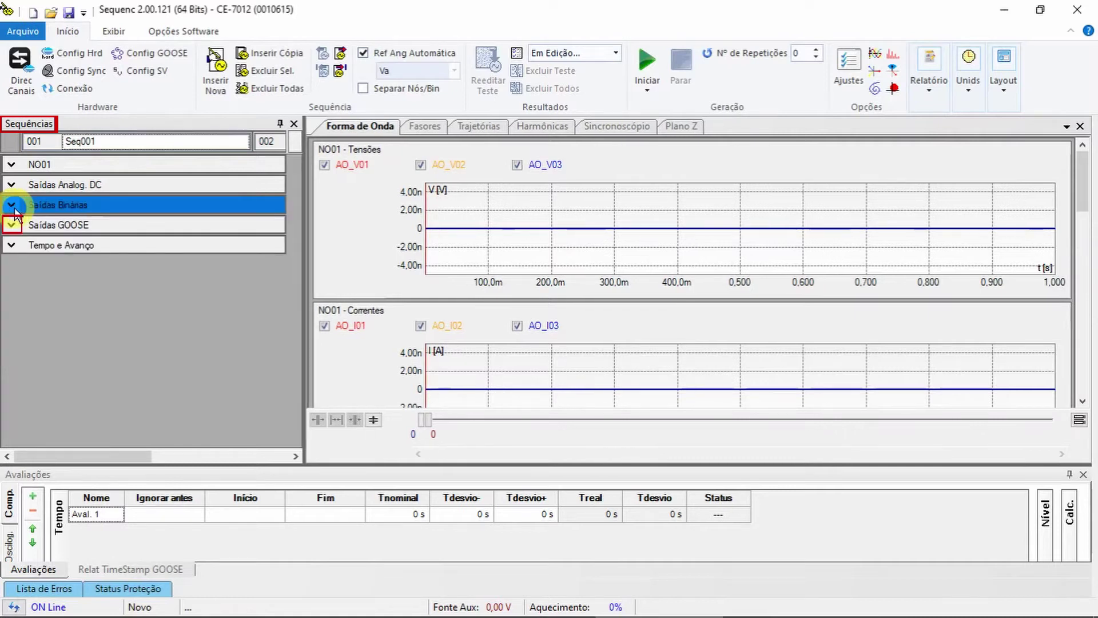
left_click(12, 224)
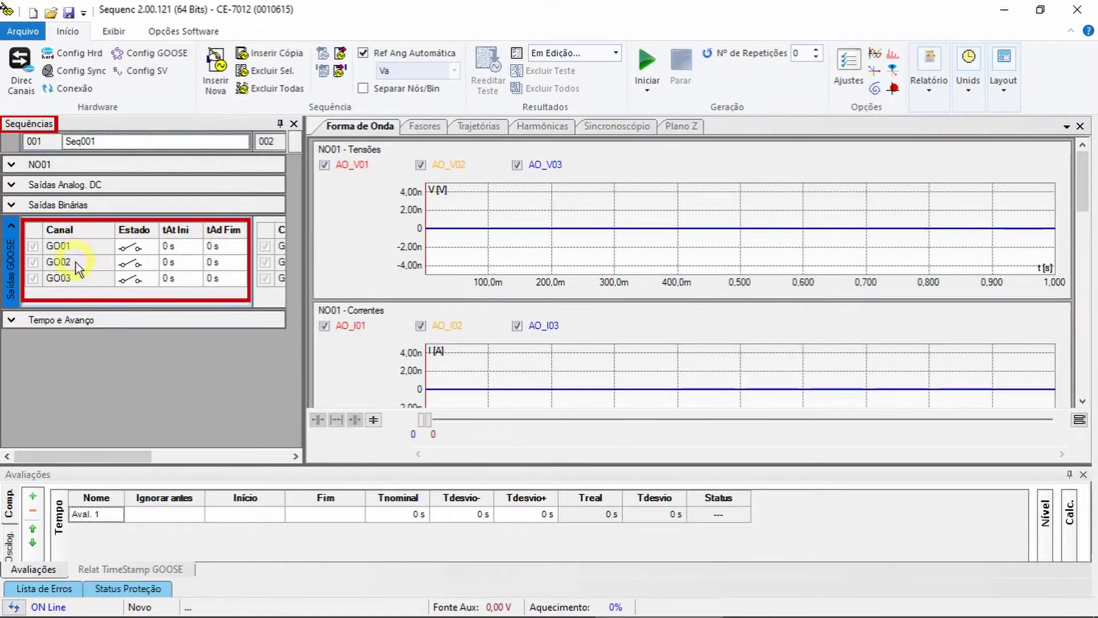
left_click(13, 226)
In Tempo e Avanço, switch Seq002's advance type to Tempo ou Lógica and on to Tempo ou Tecla, and collapse the section.
left_click(12, 244)
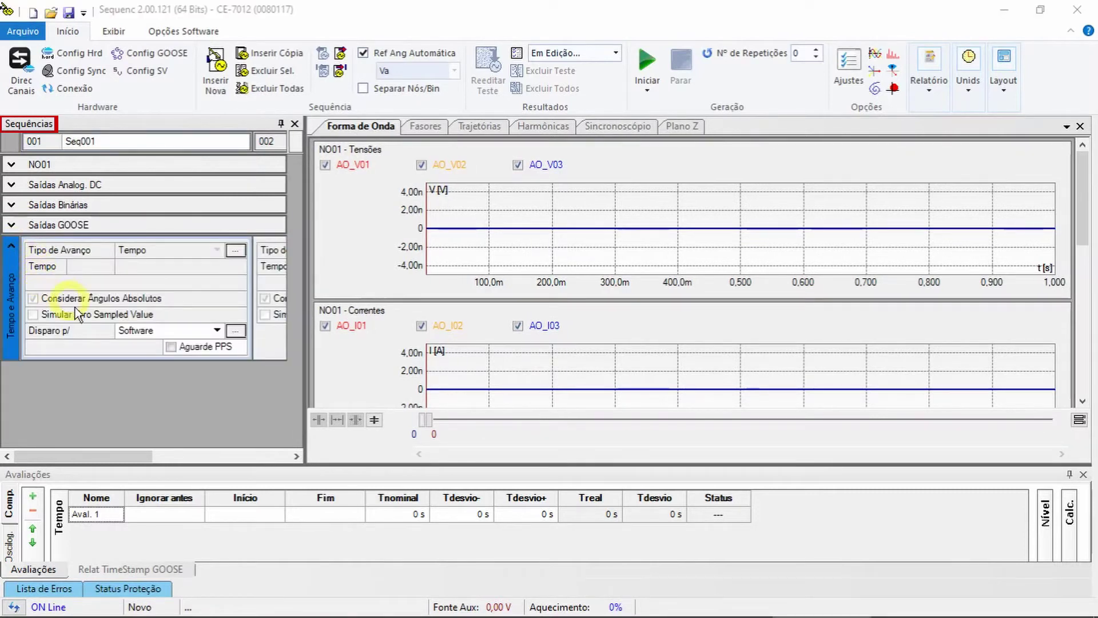
left_click_drag(136, 452, 224, 435)
left_click(211, 250)
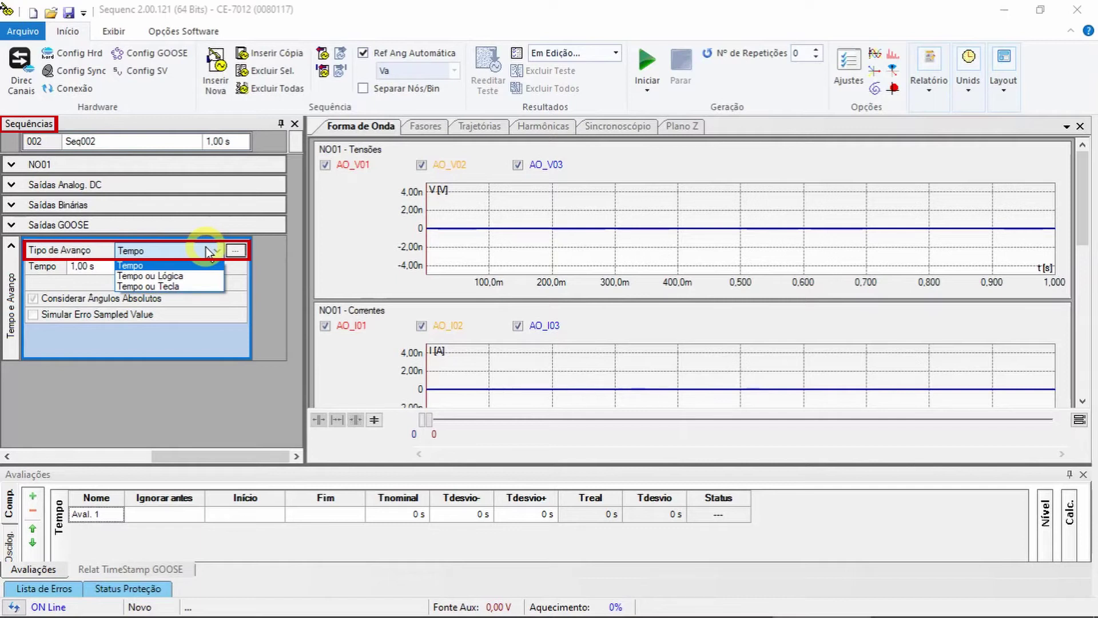
left_click(190, 277)
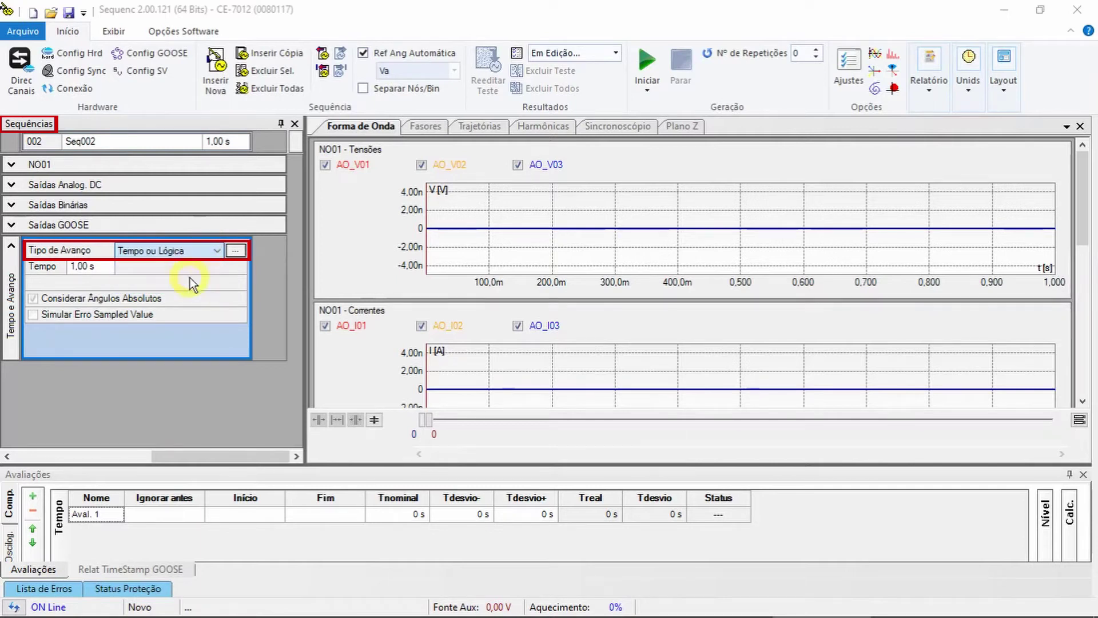
left_click(202, 253)
left_click(187, 286)
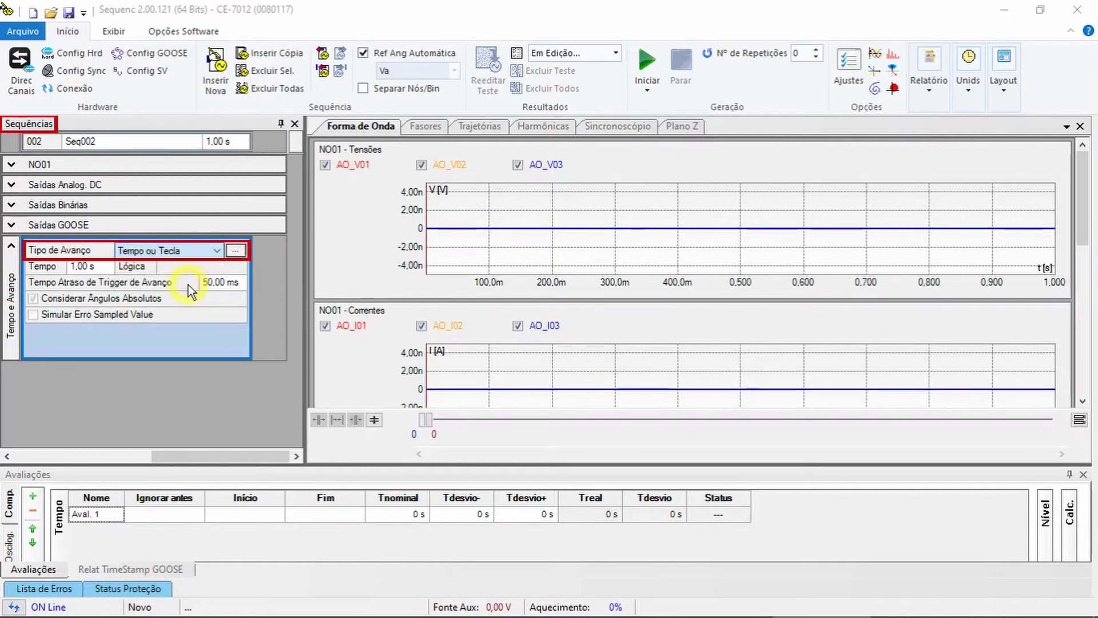
left_click_drag(193, 456, 12, 456)
left_click(10, 245)
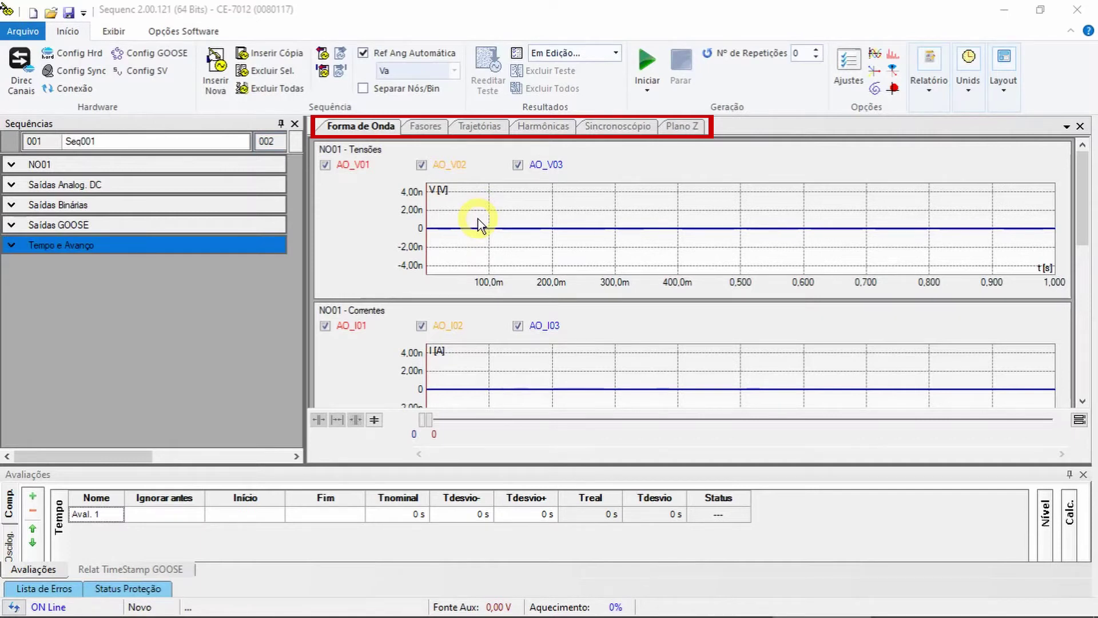
Examine the Exibir display options of the NO01 voltage graph and look over the Forma de Onda graphs.
right_click(634, 208)
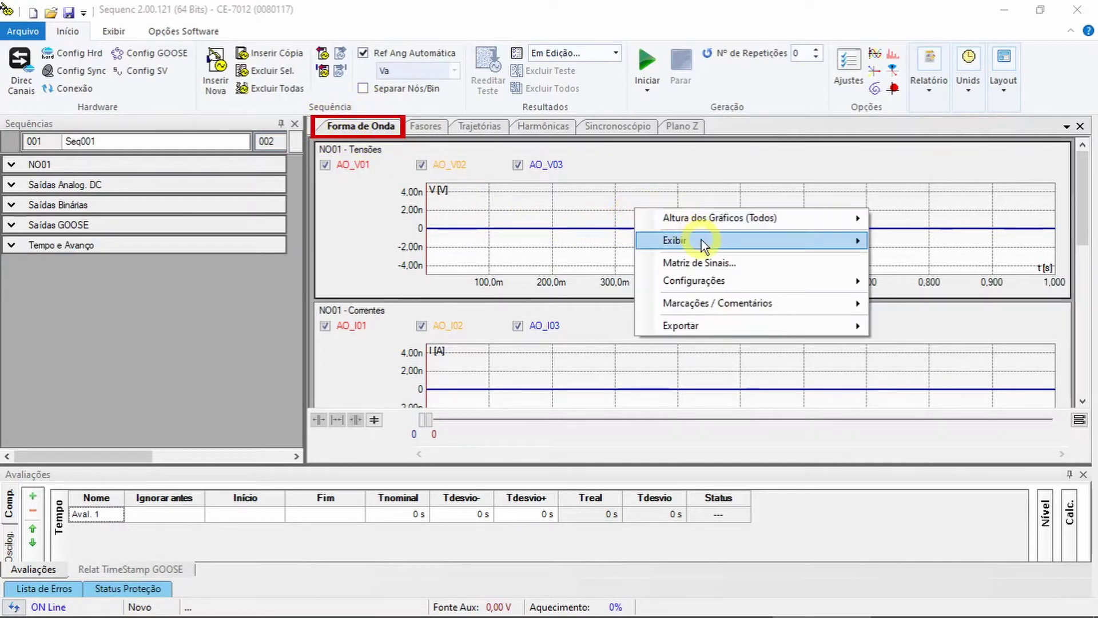
mouse_move(703, 243)
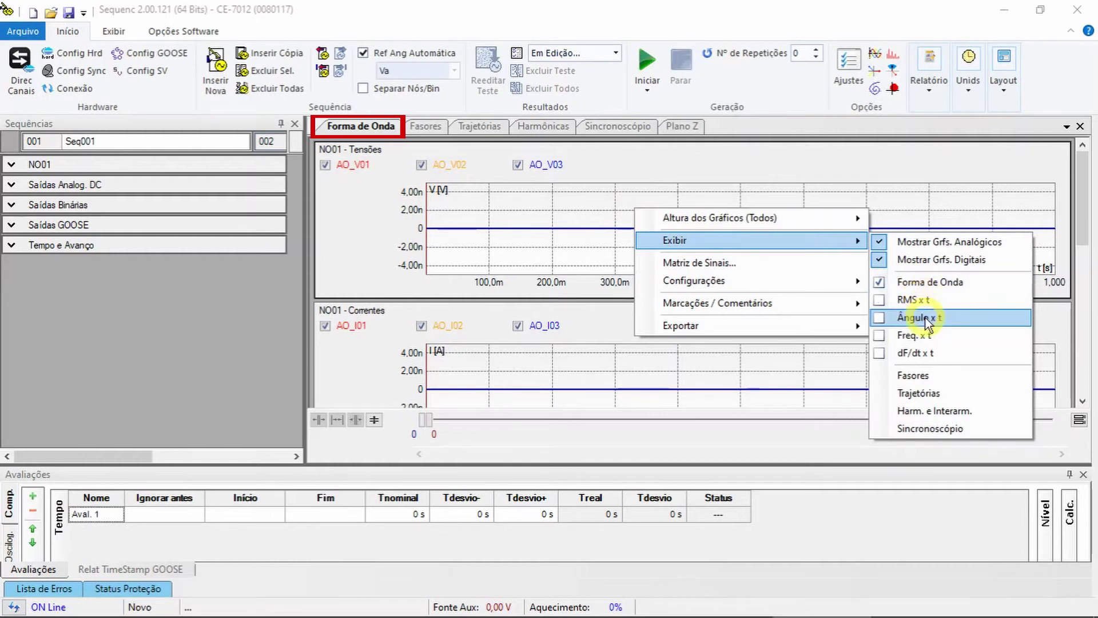
left_click(572, 211)
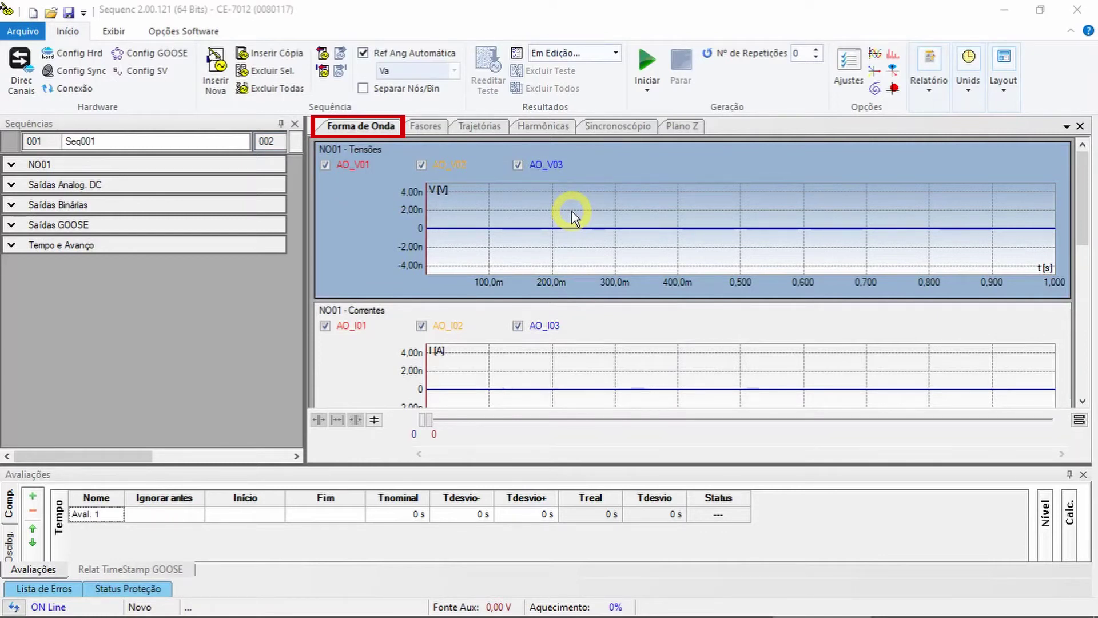
left_click(572, 211)
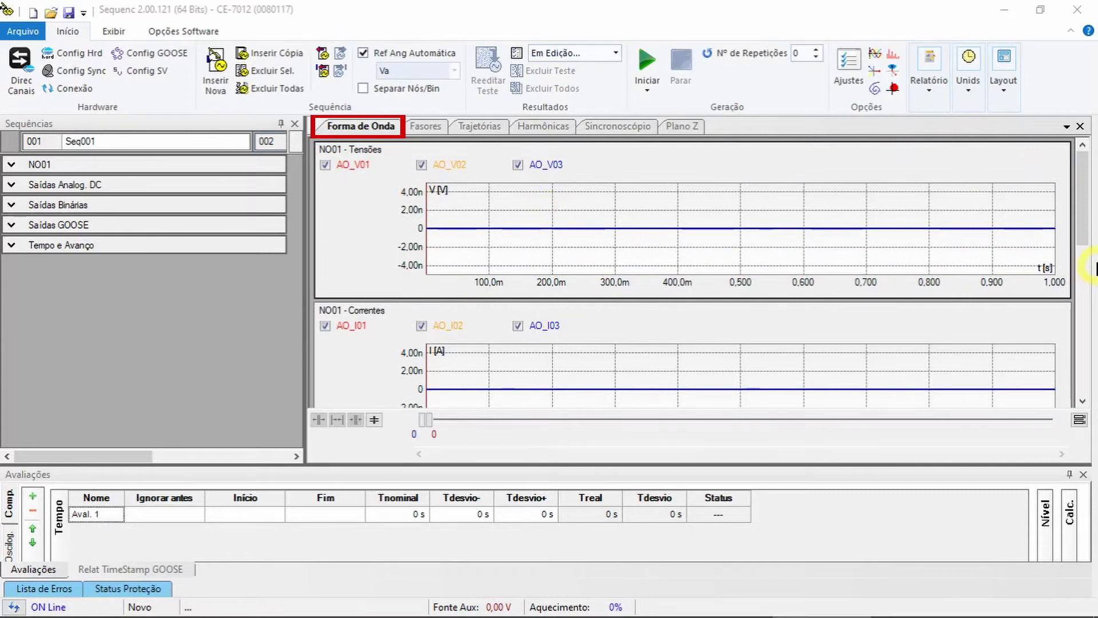
mouse_move(1084, 218)
left_mouse_down()
mouse_move(1083, 392)
mouse_move(1084, 226)
left_mouse_up()
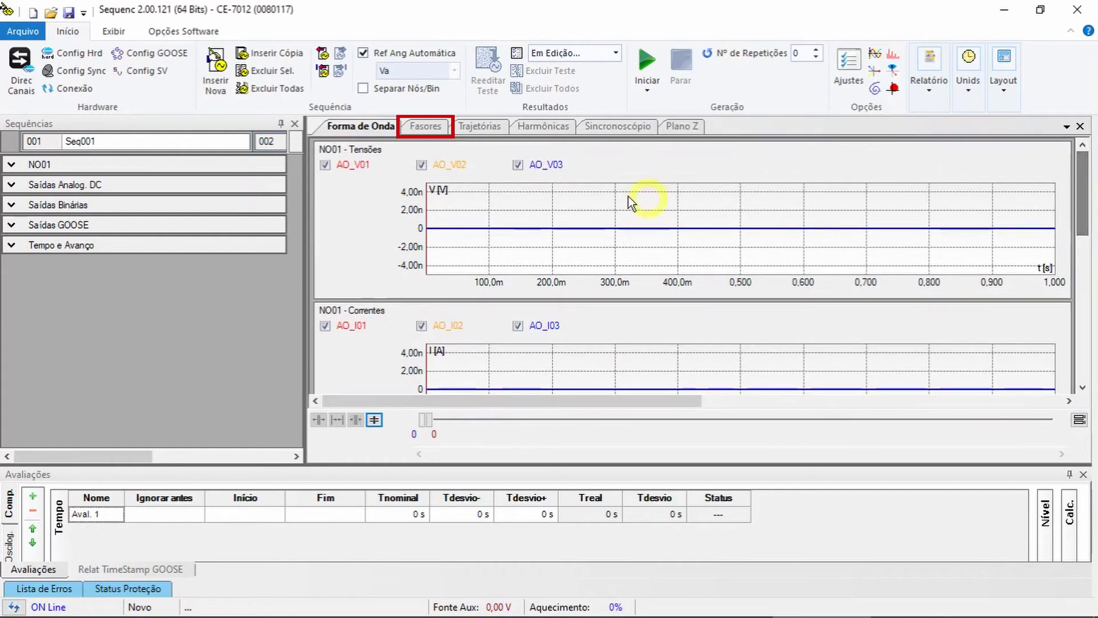
Examine the Fasores diagrams and values and the impedance graphs in Trajetórias.
left_click(438, 133)
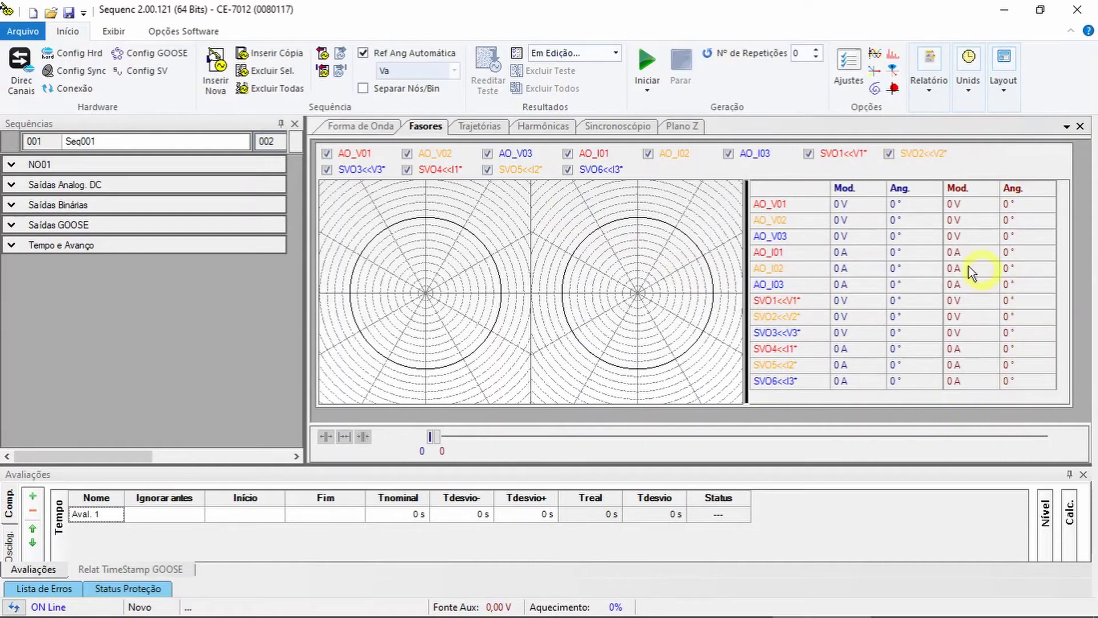
left_click(464, 128)
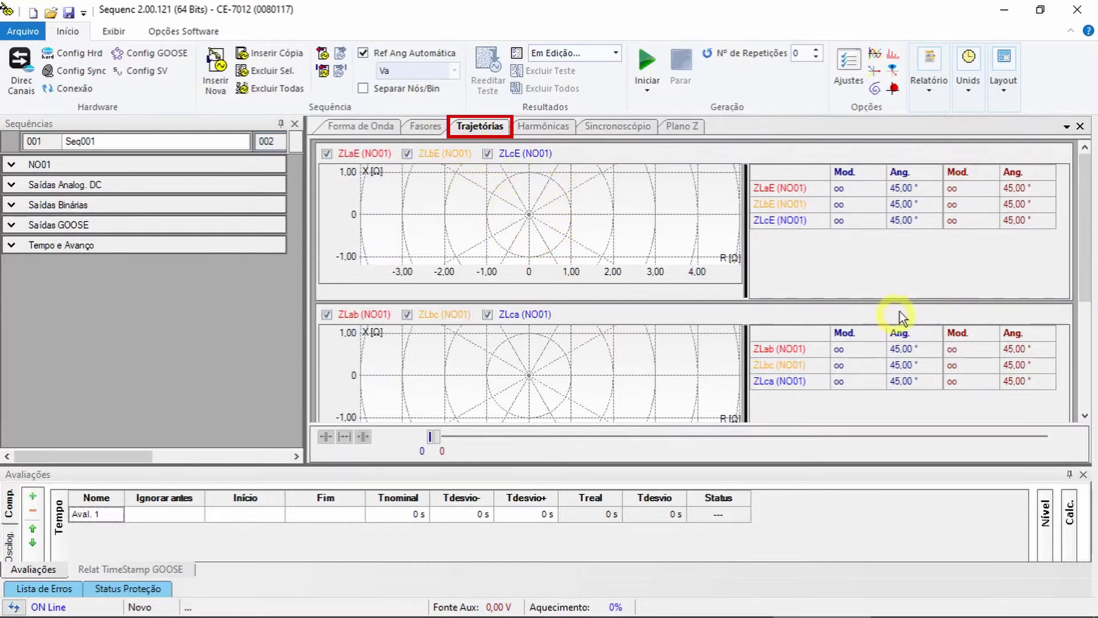
left_click_drag(1072, 265, 1090, 218)
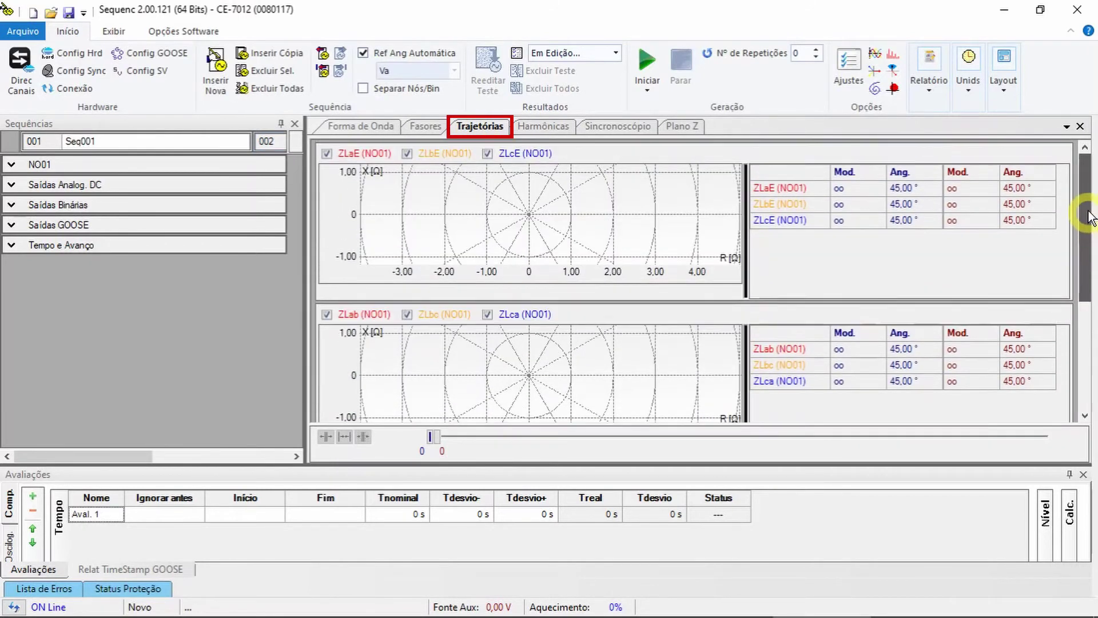
Examine the Harmônicas spectrum and order table for AO_V01 and view the Sincronoscópio cursors.
left_click(558, 128)
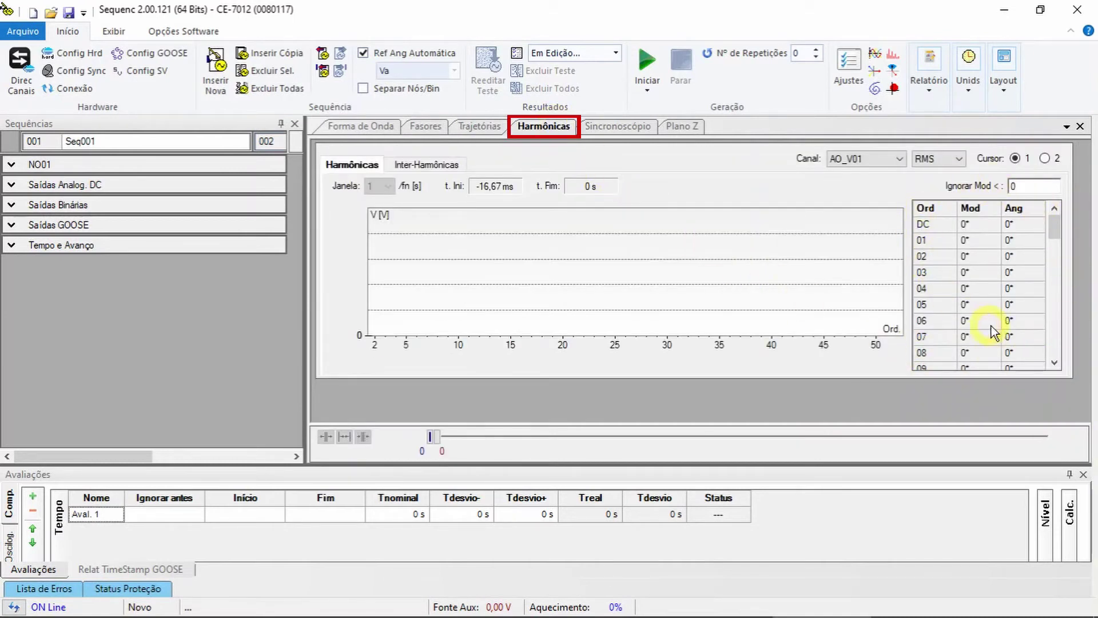
mouse_move(1048, 225)
left_mouse_down()
mouse_move(1049, 301)
mouse_move(1033, 362)
mouse_move(1050, 302)
mouse_move(1051, 212)
left_mouse_up()
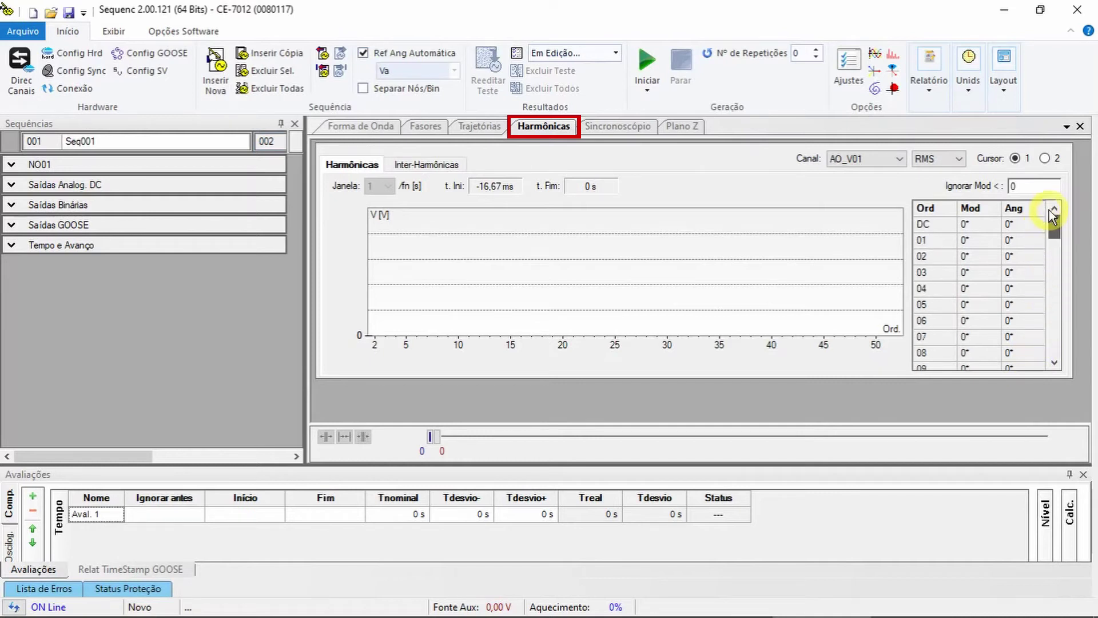
left_click(643, 129)
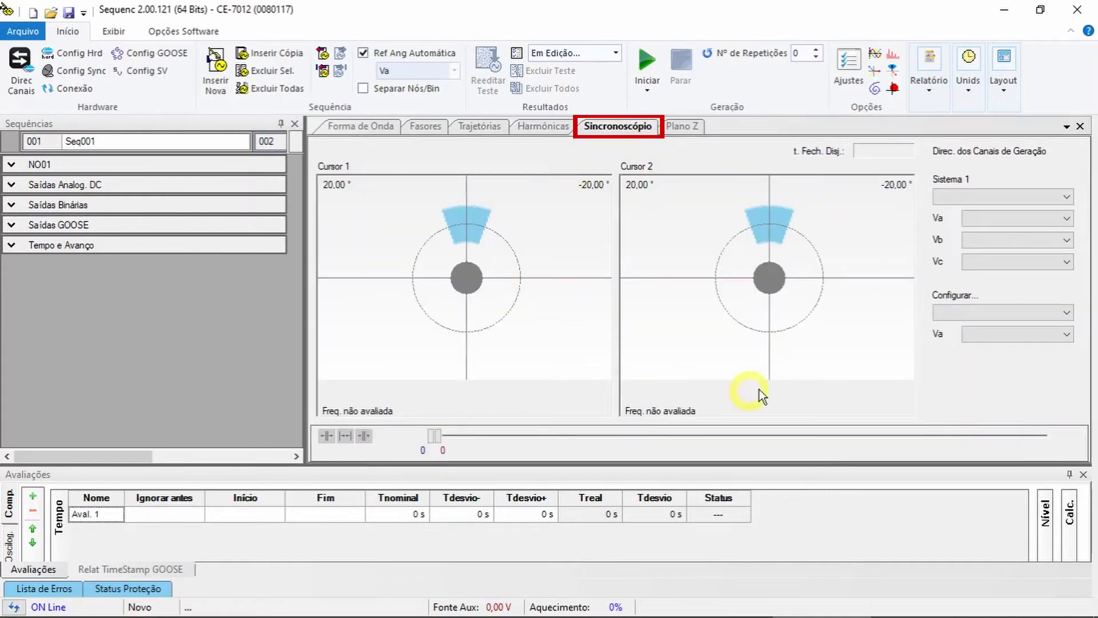
Examine the Sistema 1 and Configurar generation channel fields in the Sincronoscópio view, and open the Plano Z view.
left_click(996, 197)
left_click(970, 274)
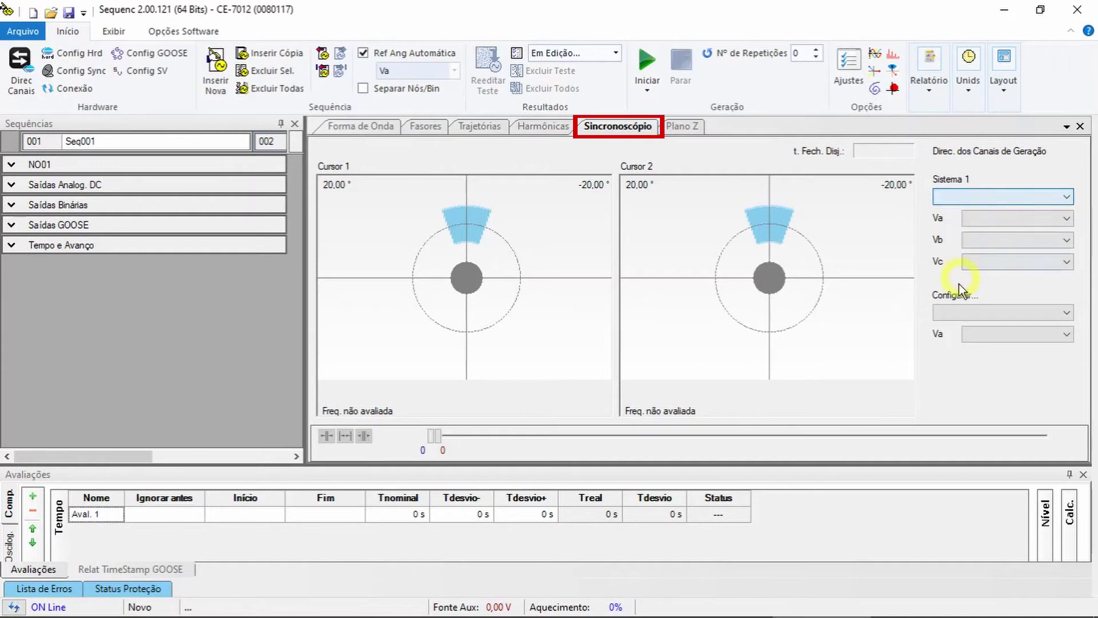
left_click(1010, 223)
left_click(1010, 223)
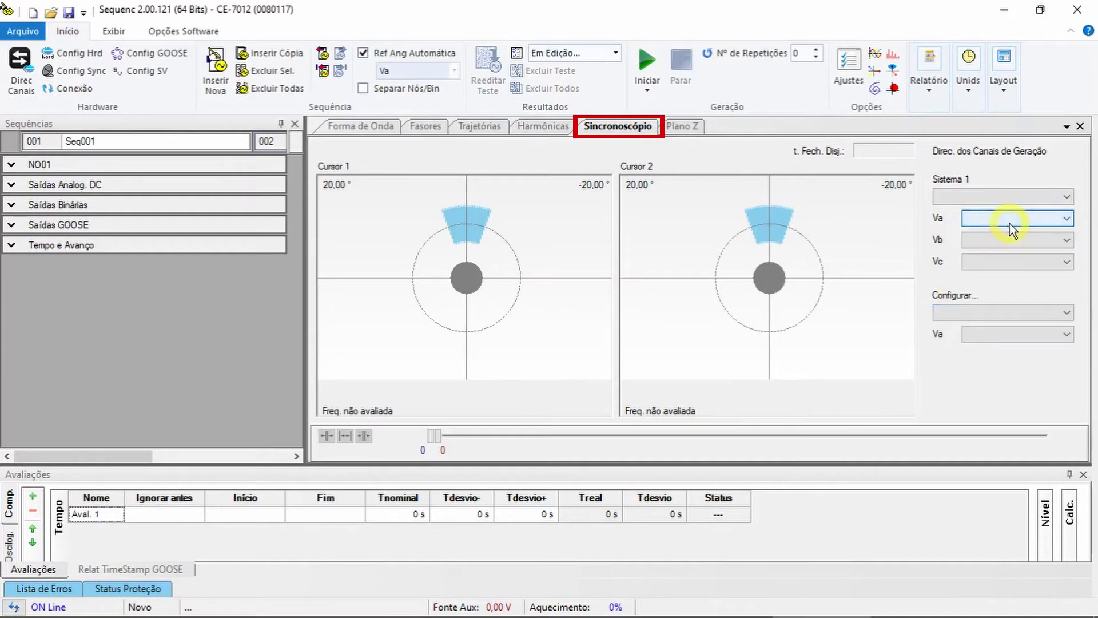
left_click(682, 128)
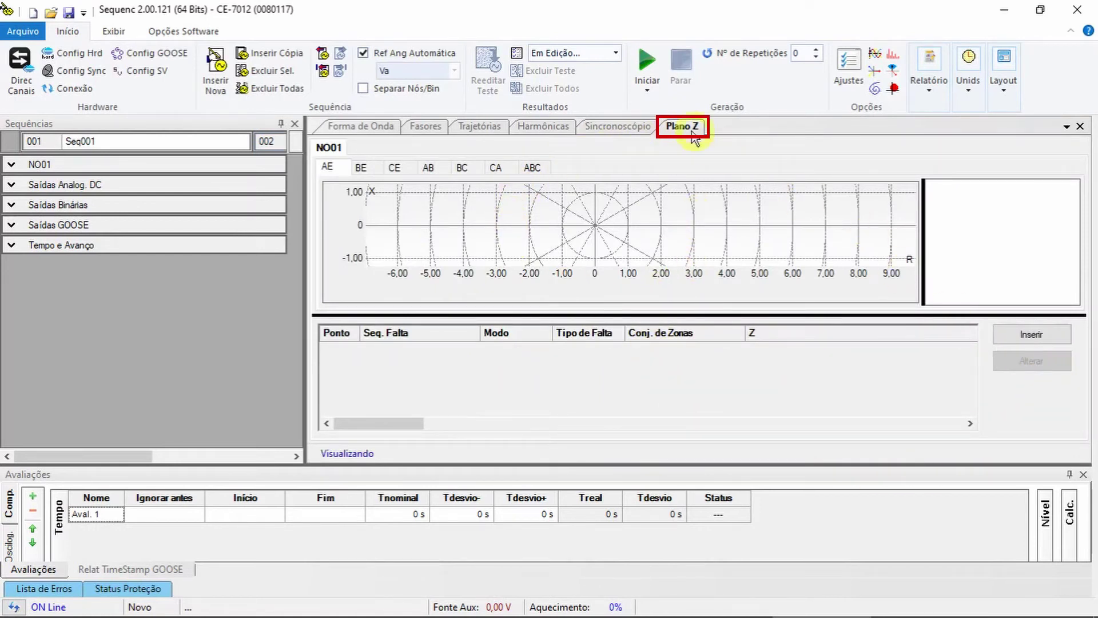
Try the time cursors on the Forma de Onda graphs, reset them to zero, and return to Plano Z.
left_click(379, 127)
left_click_drag(428, 416, 573, 423)
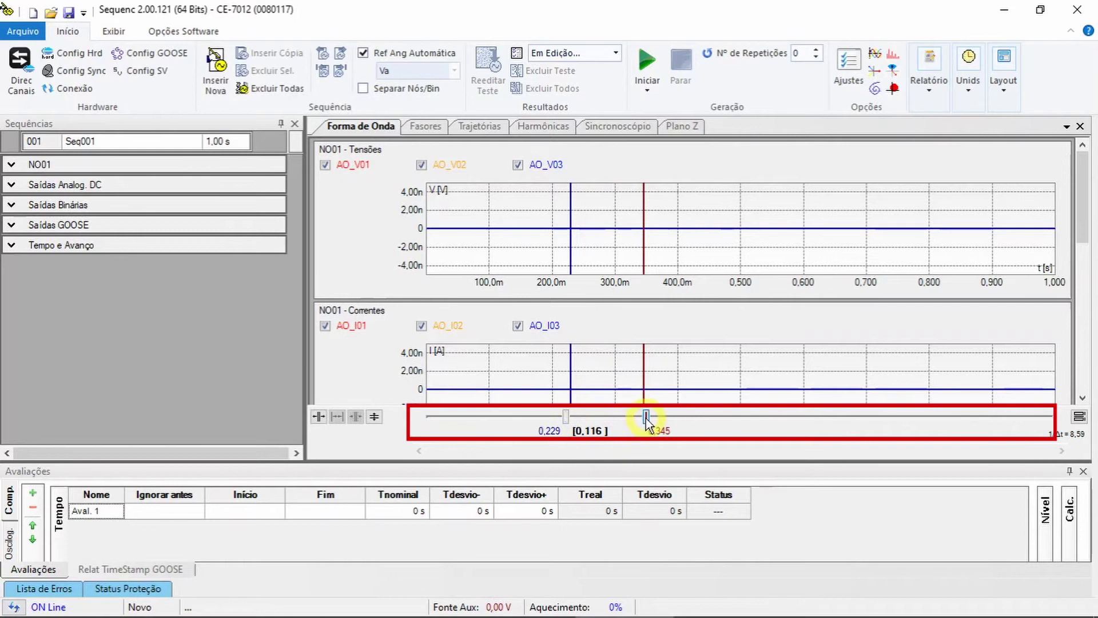
left_click_drag(642, 424, 404, 429)
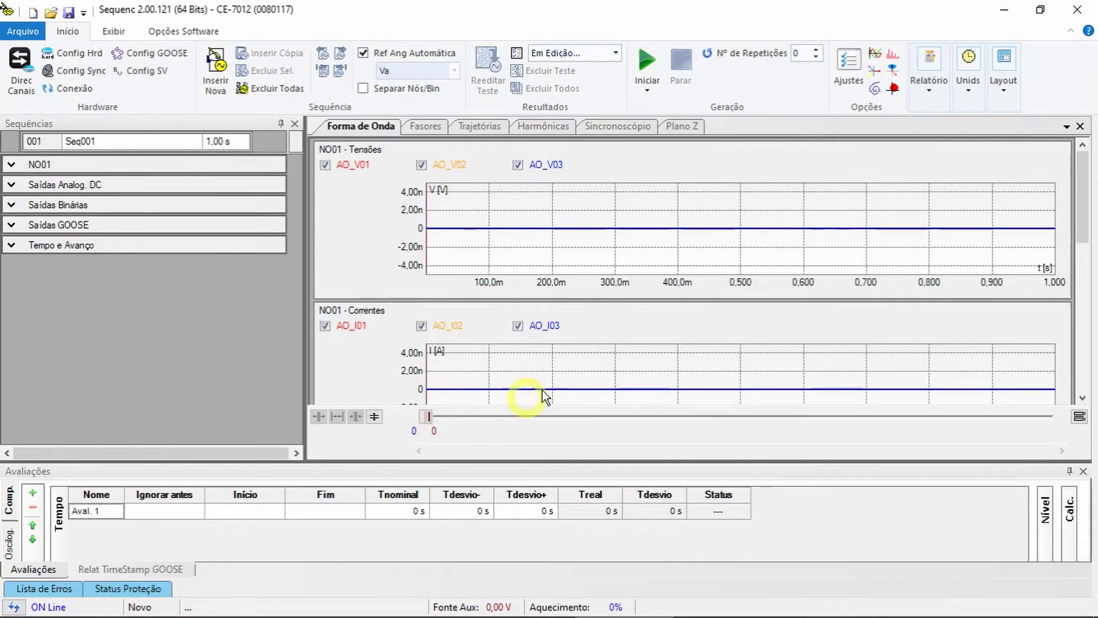
left_click(698, 129)
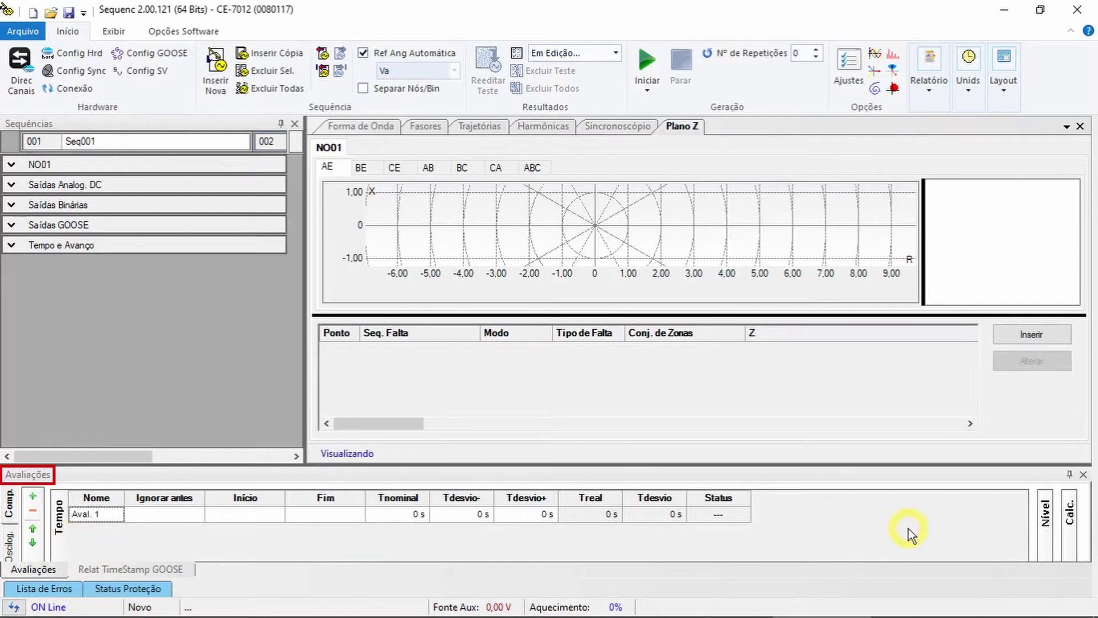
Examine the Nível and Calc. evaluation tables, enlarging the Avaliações area.
left_click(1050, 541)
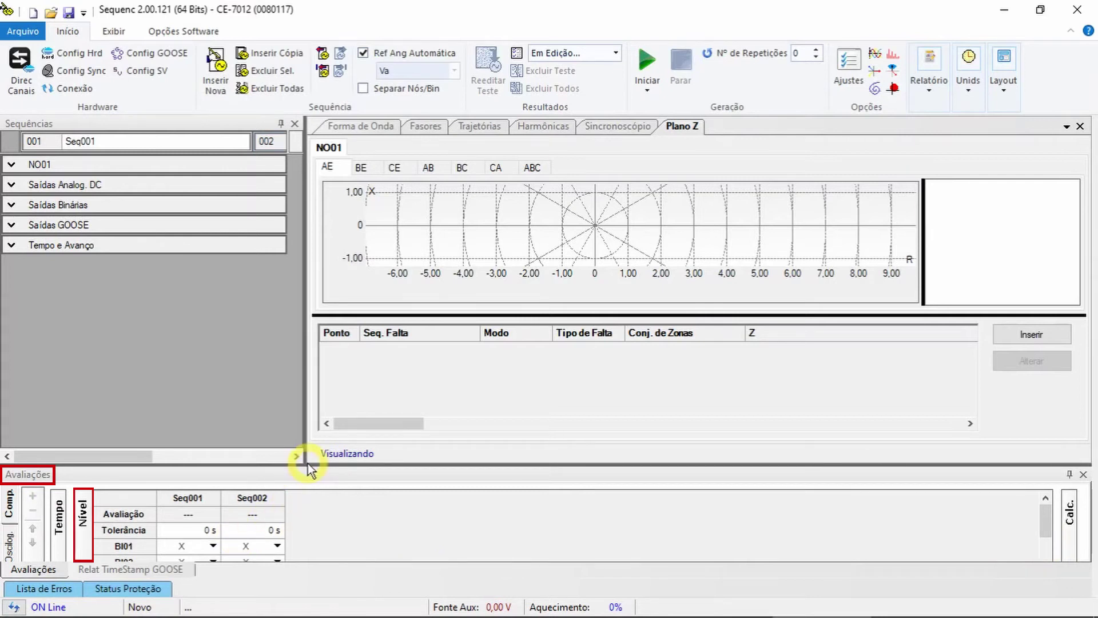
left_click_drag(295, 463, 299, 386)
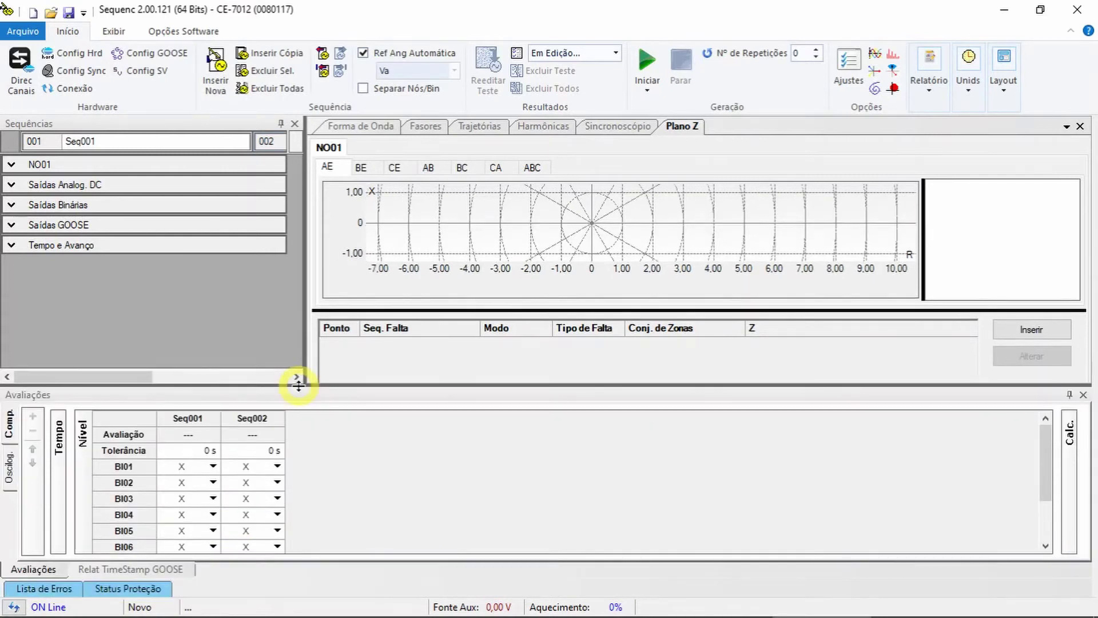
left_click(1066, 503)
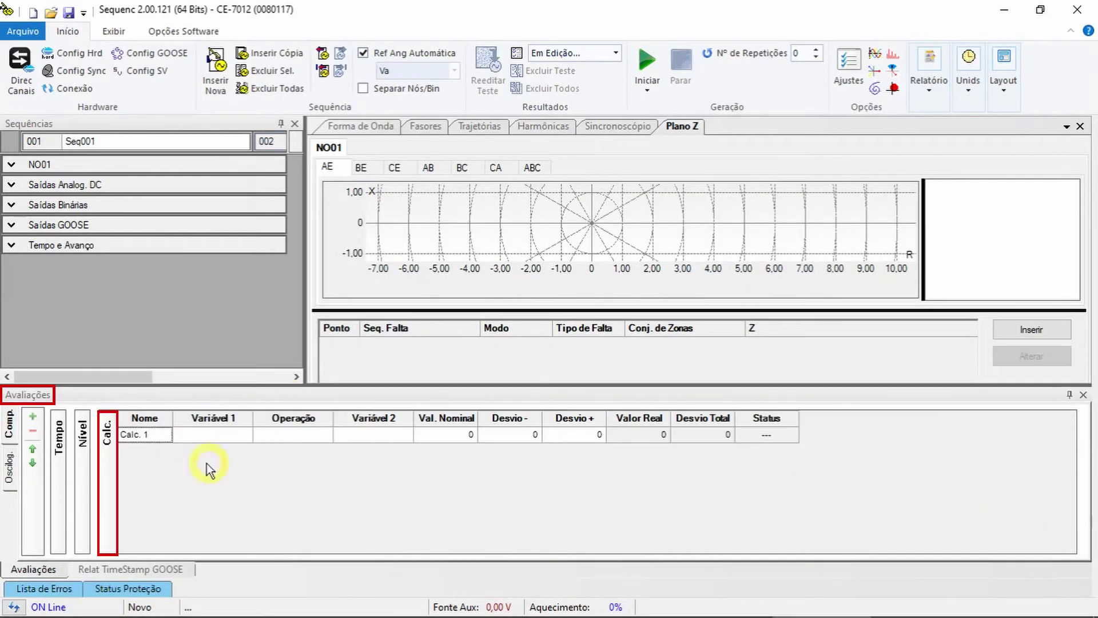
Try Aval. 1 (s) as Variável 1 of Calc. 1, clear it again, and return to the Tempo evaluations.
left_click(226, 434)
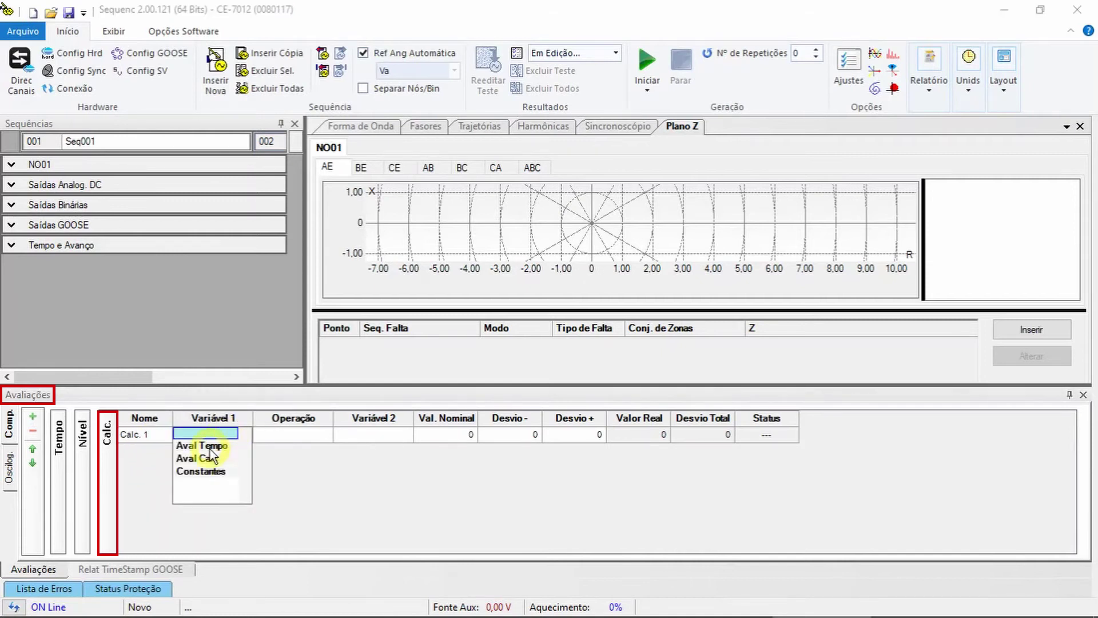
left_click(205, 458)
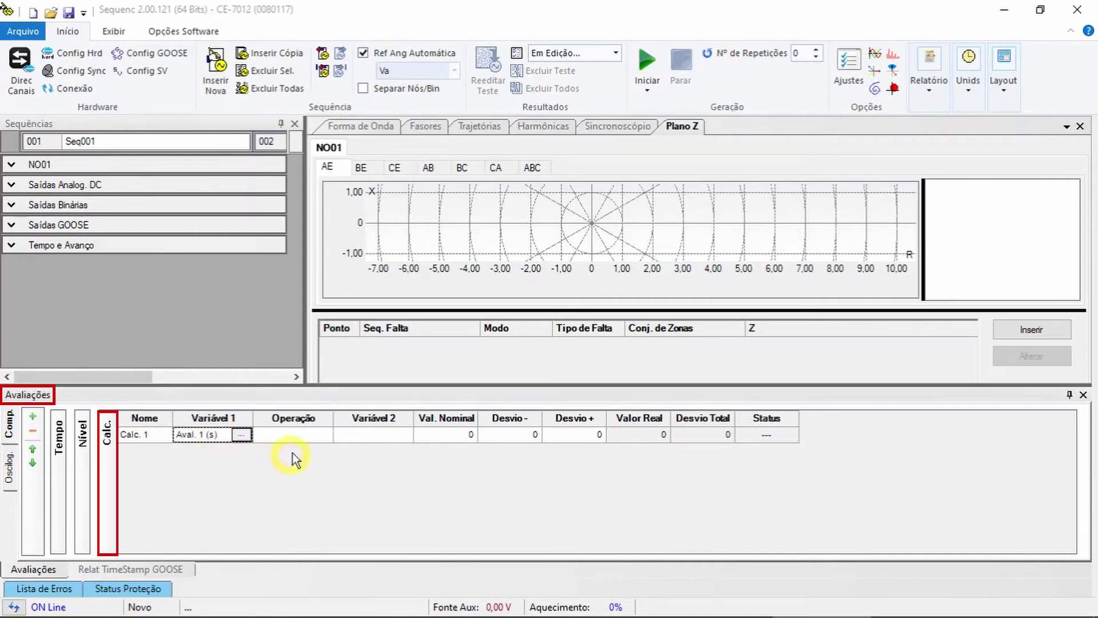
left_click(242, 436)
left_click(221, 432)
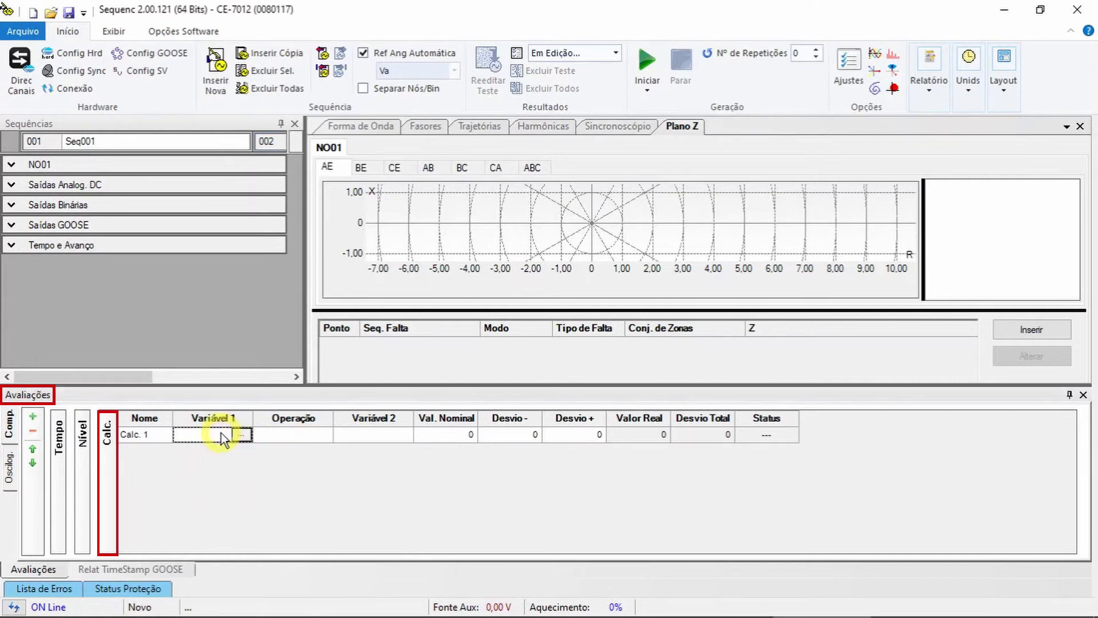
left_click(60, 439)
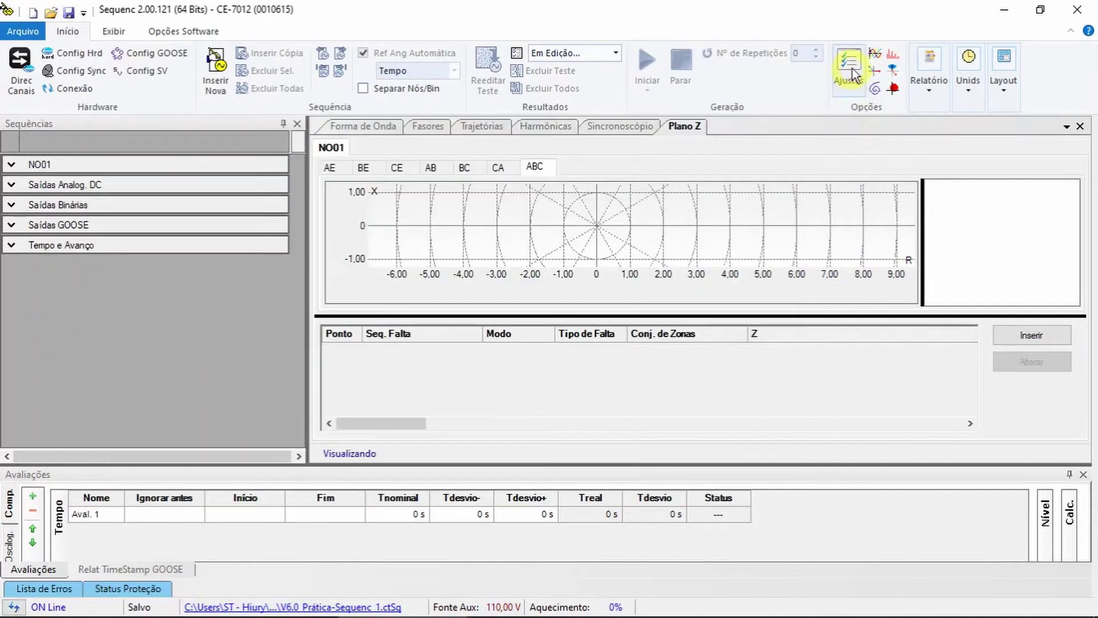
In the Distância settings, import the protection zones from V6.0_Prática_RIO.rio and accept the settings.
left_click(851, 66)
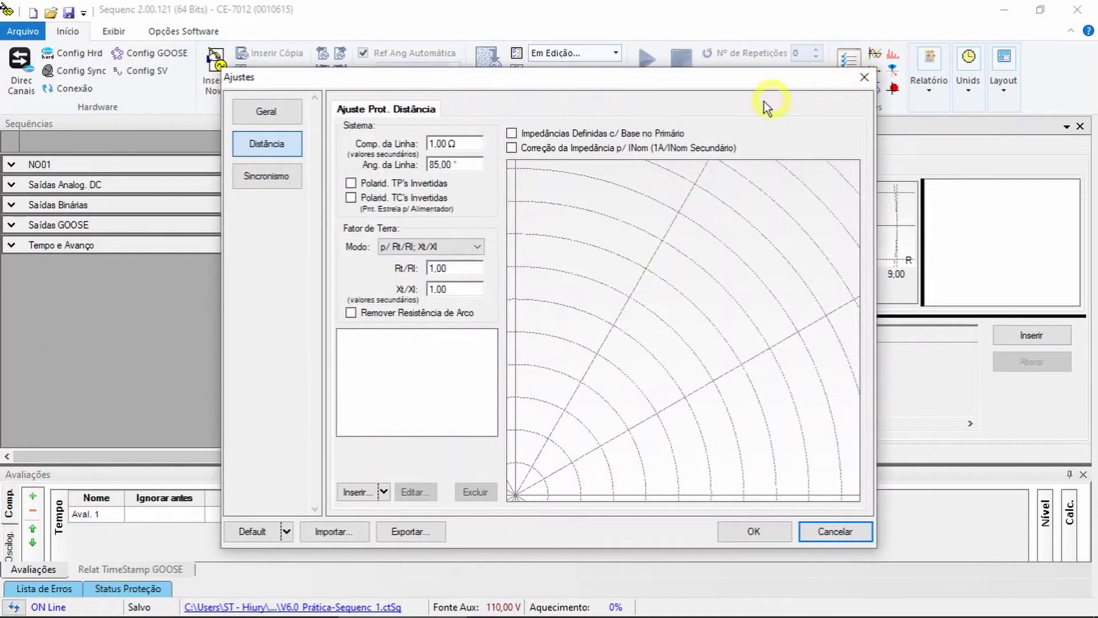
left_click(277, 147)
left_click(350, 532)
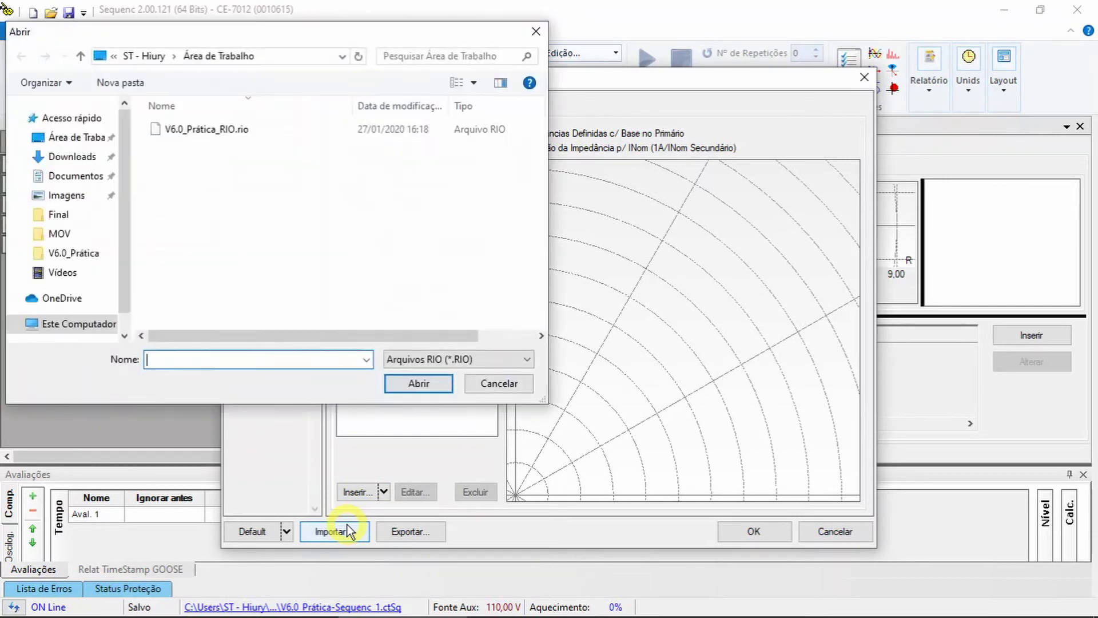
left_click(243, 132)
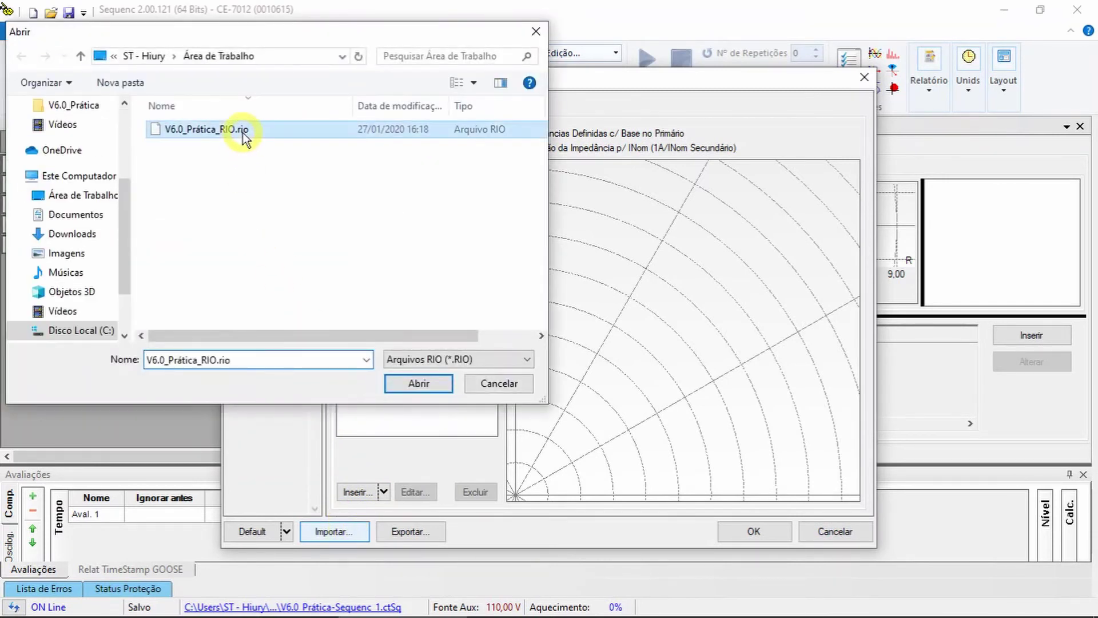
left_click(410, 385)
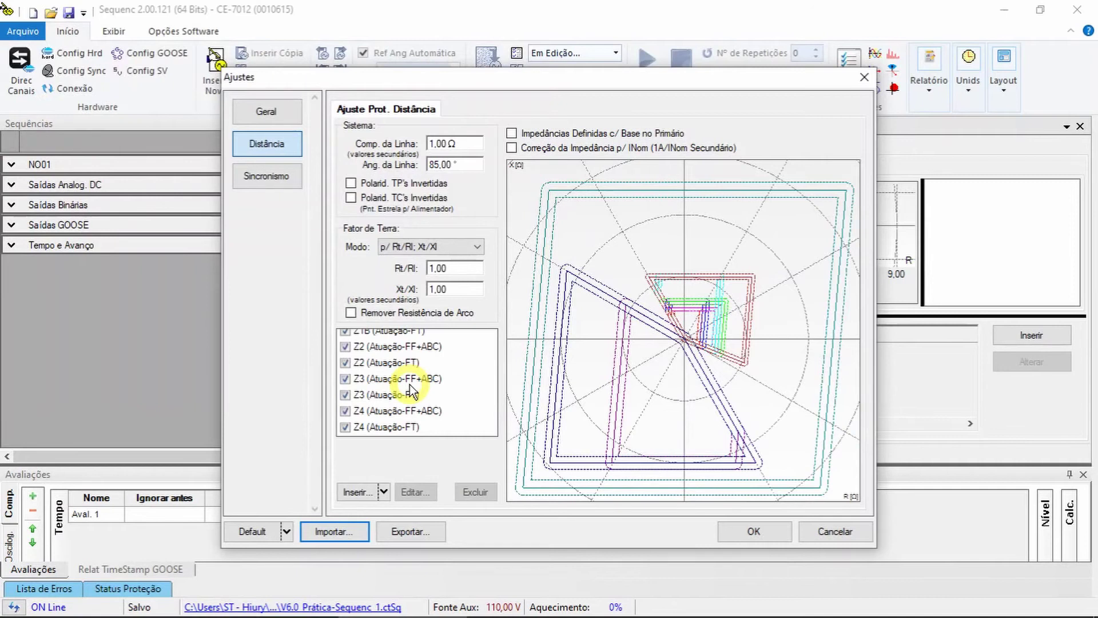
left_click(758, 531)
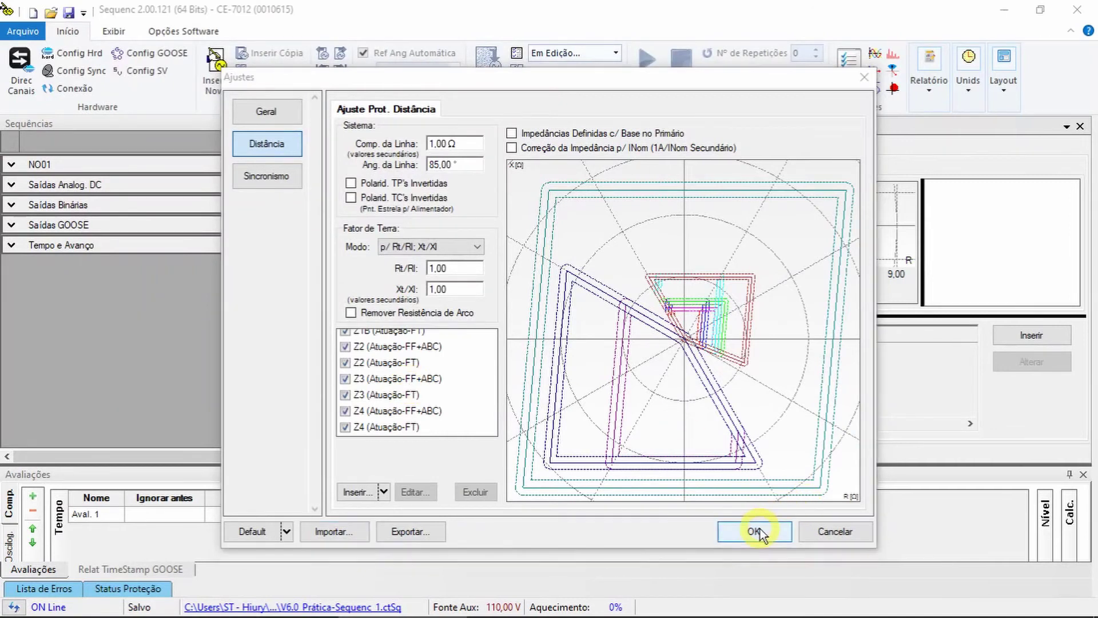
left_click(608, 372)
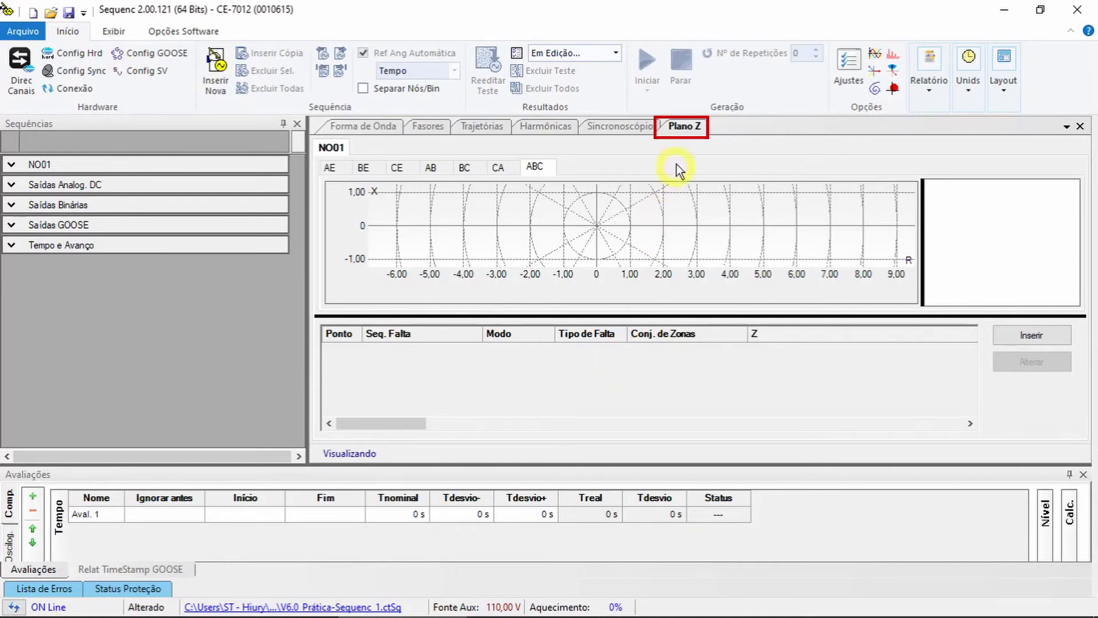
Enlarge the Plano Z view and start inserting an ABC fault point with the description Seq001.
double_click(685, 127)
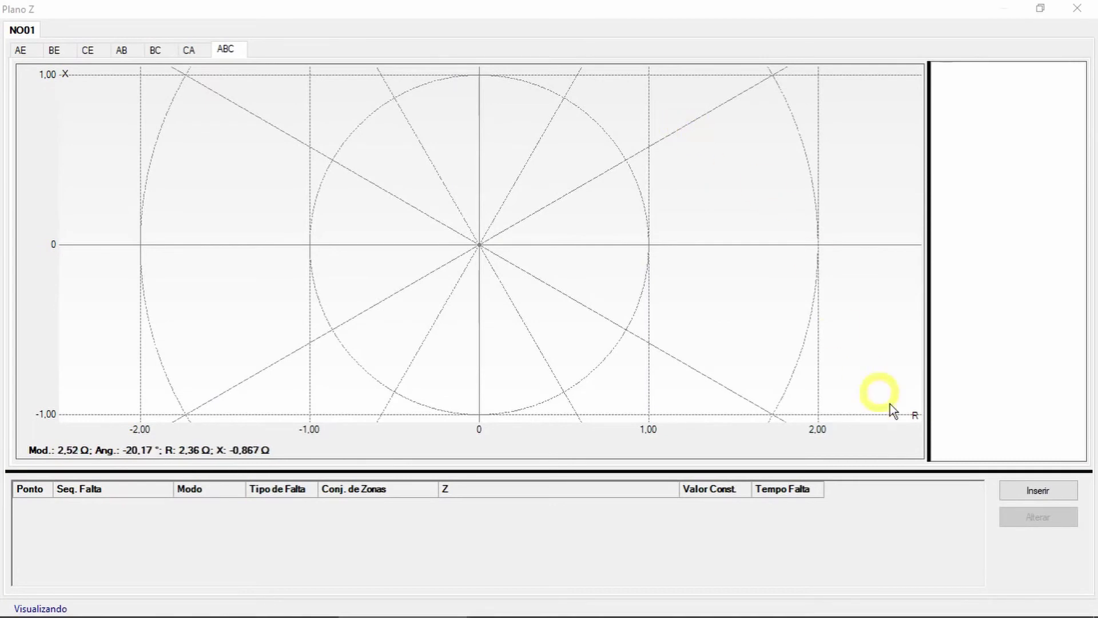
left_click(1013, 487)
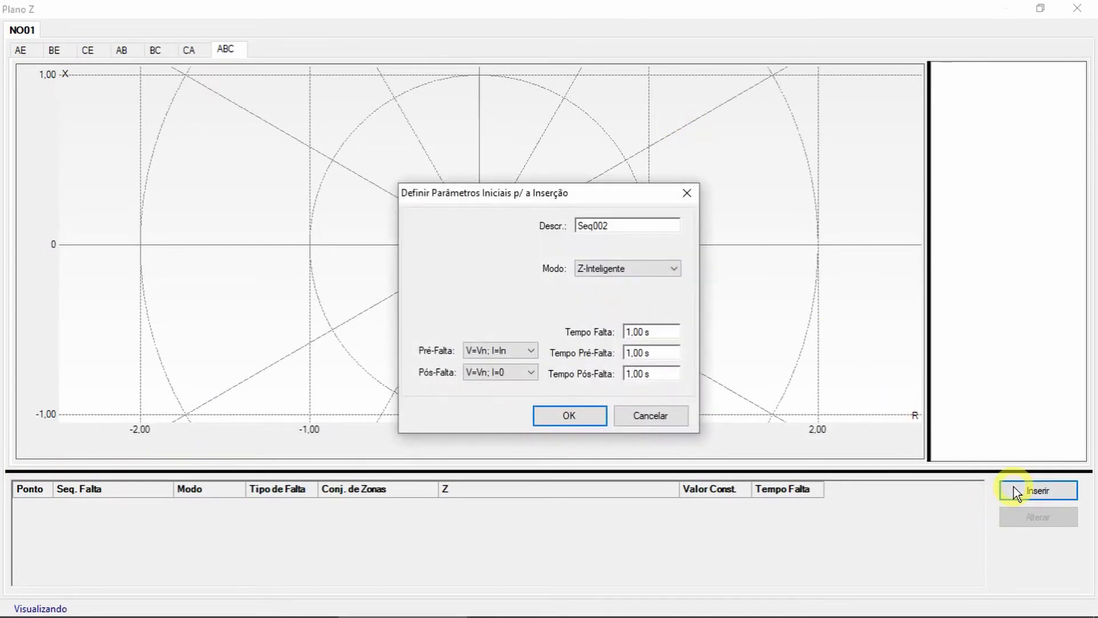
double_click(635, 226)
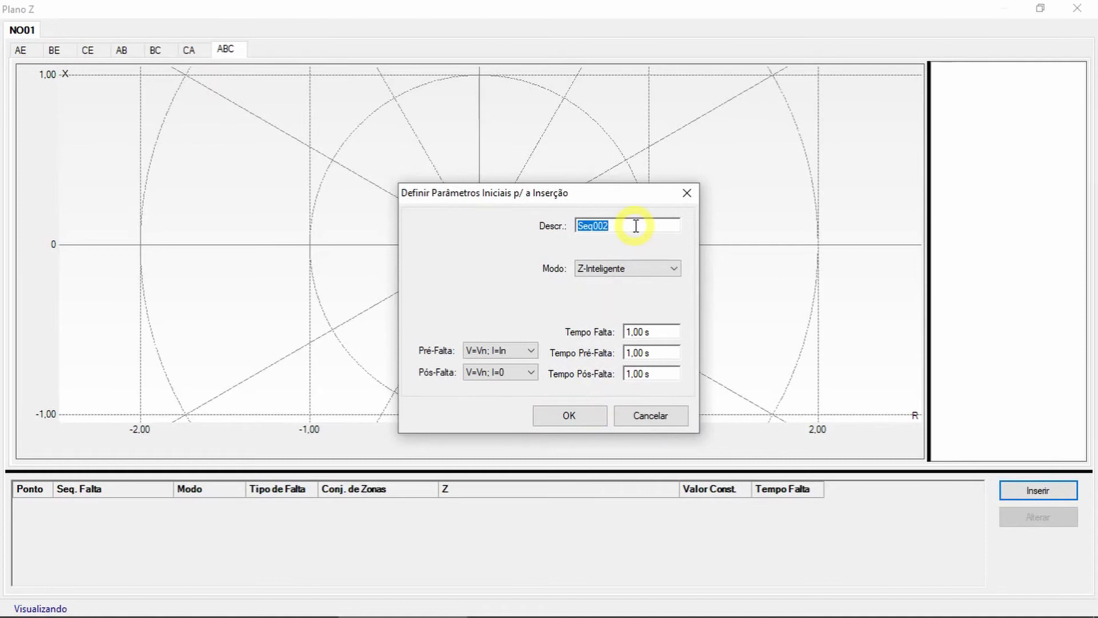
left_click(636, 226)
type("1")
Set Seq001's fault time to 50 ms, pre-fault 0,500 s and post-fault 1 s, and insert its point inside Z1 at about 326 mΩ, 75°.
double_click(667, 331)
type("50ms")
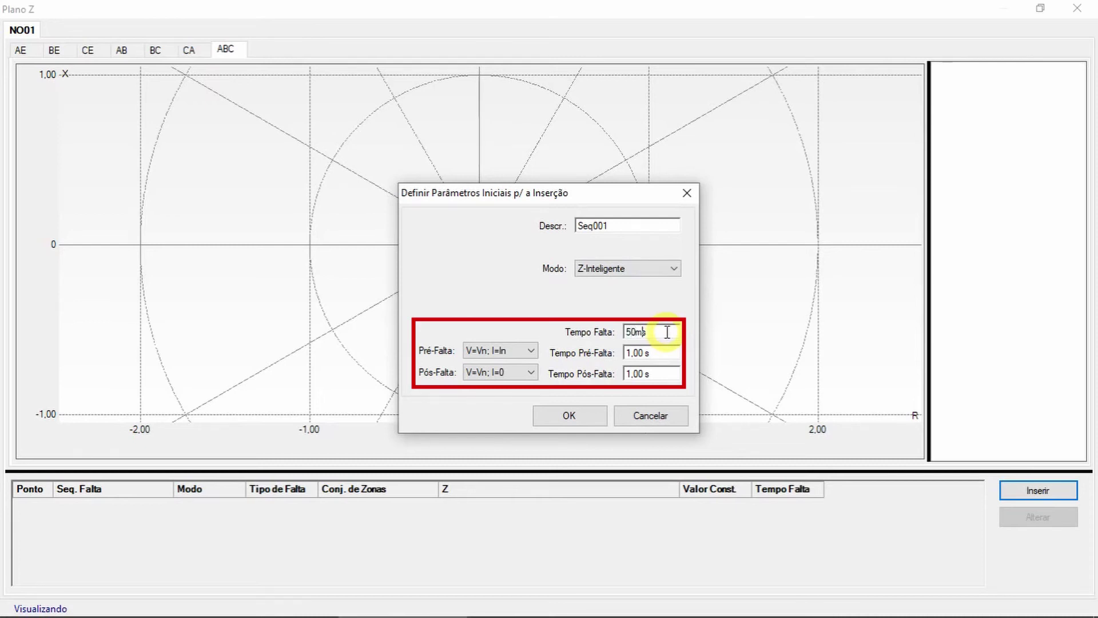
double_click(656, 353)
type("0")
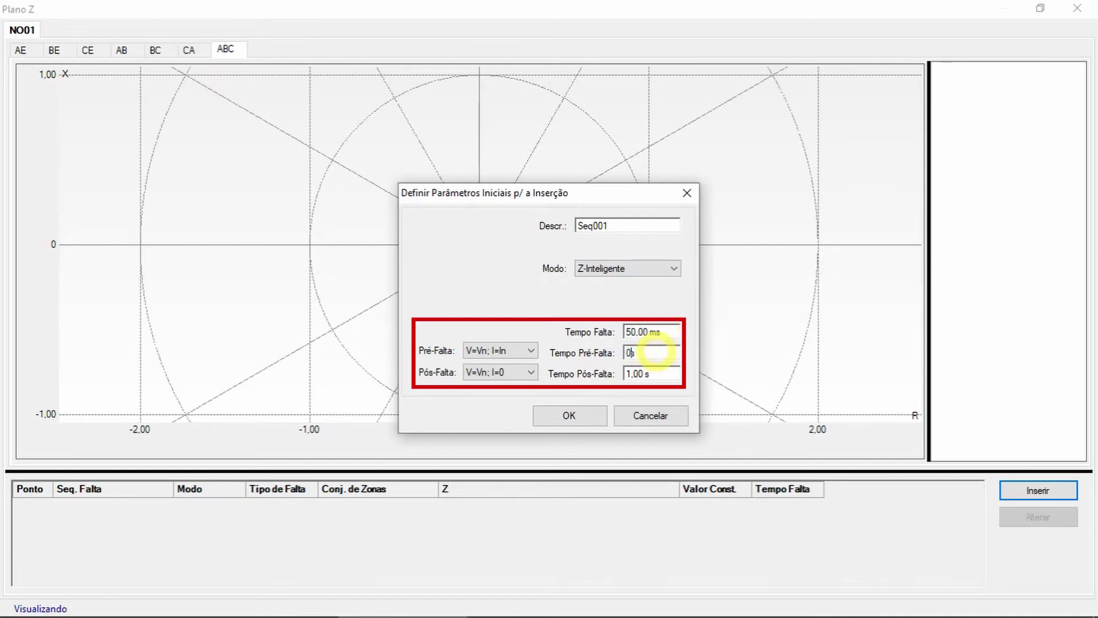
type(",500 s")
double_click(658, 373)
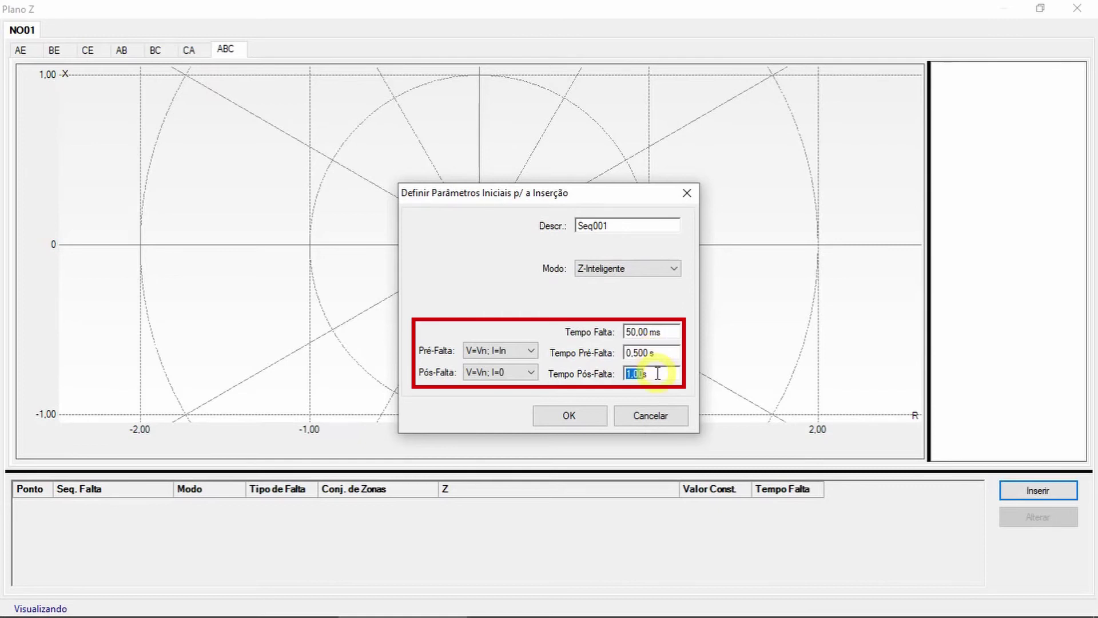
type("1")
left_click(572, 416)
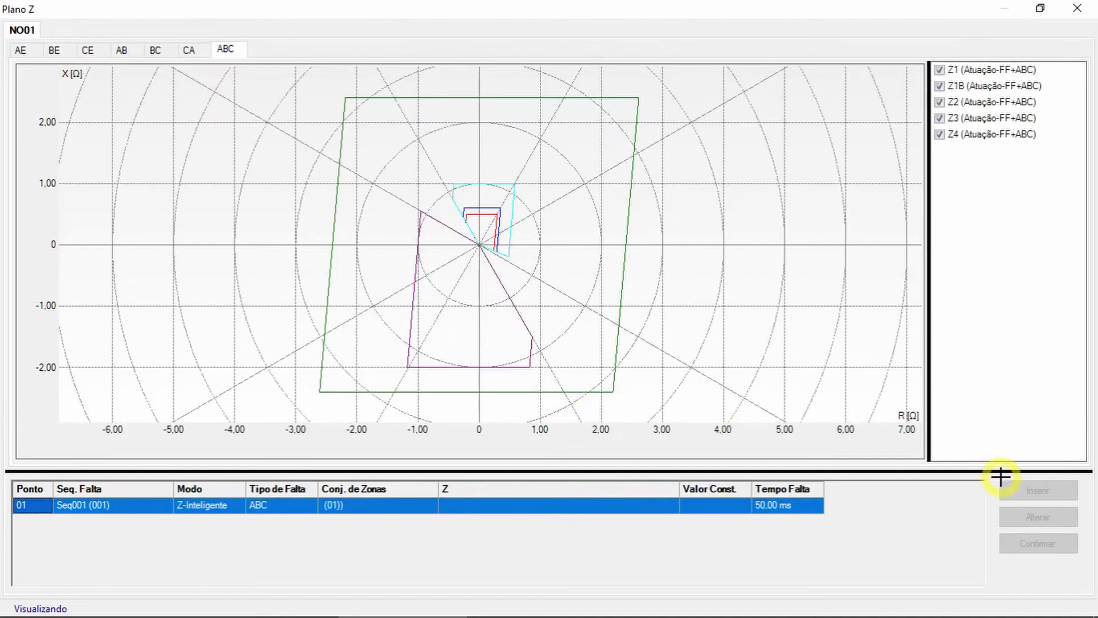
left_click(483, 226)
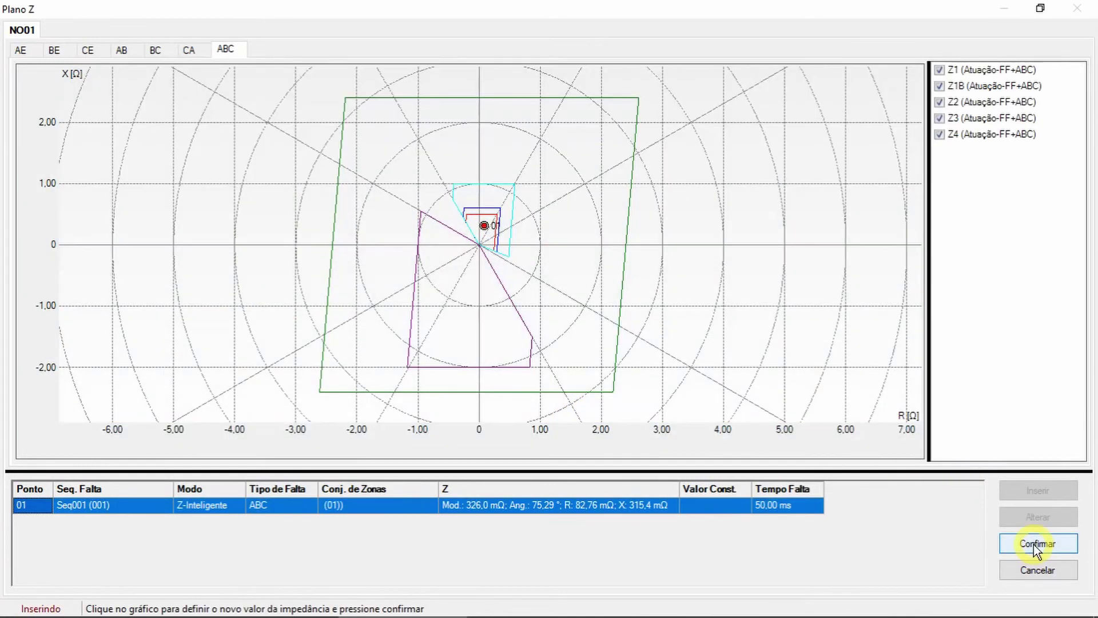
left_click(1038, 547)
Start inserting a second ABC fault point with the description Seq002.
left_click(1037, 490)
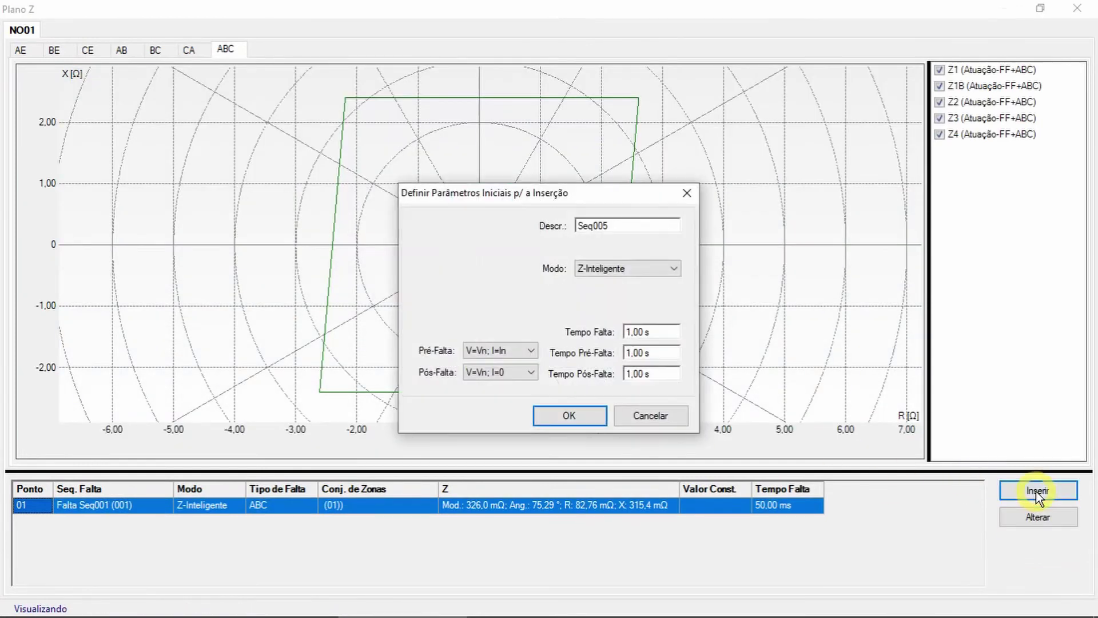
left_click(629, 228)
key("BackSpace")
type("2")
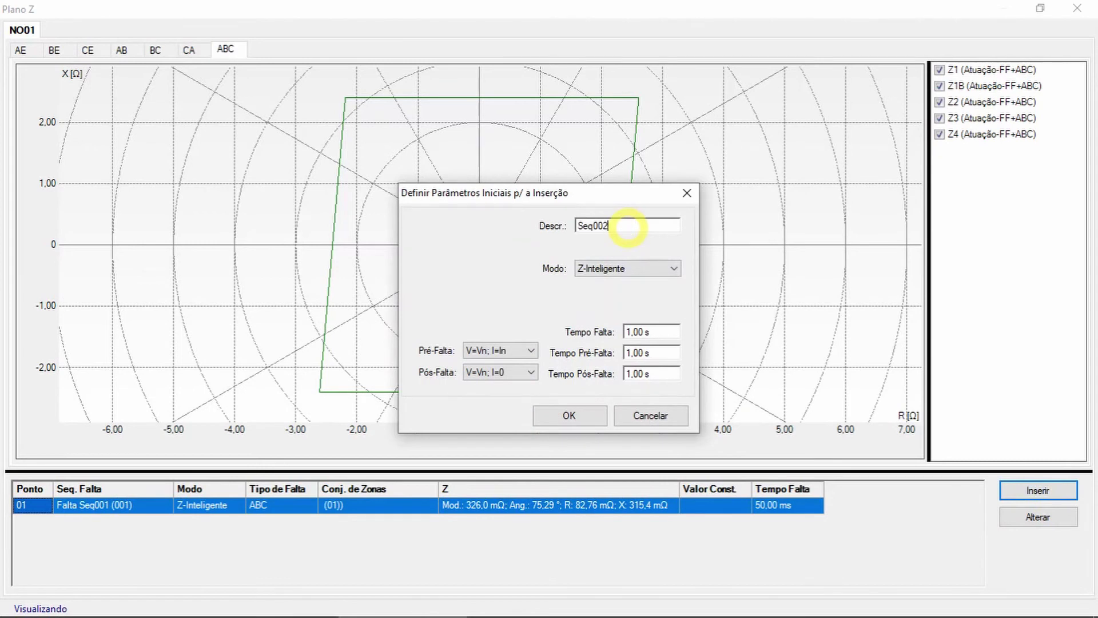
Set Seq002's fault time to 50 ms, pre-fault 0,500 s and post-fault 2,00 s, and insert its point at about 310 mΩ, 50°.
left_click(658, 332)
type("50,00ms")
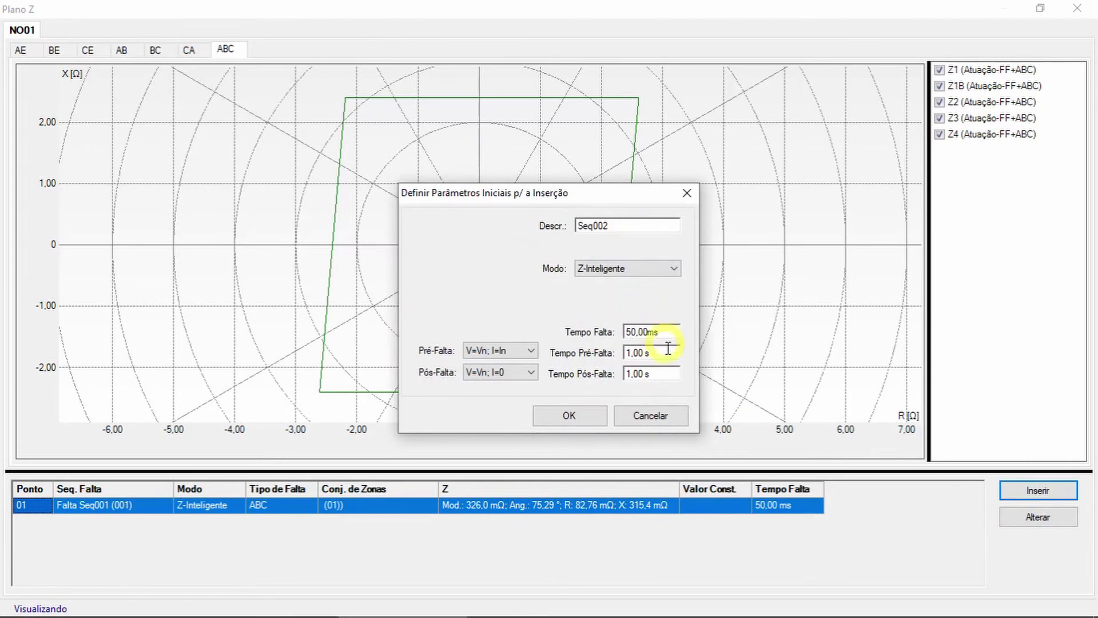
left_click(668, 351)
type("0,500s")
left_click(663, 372)
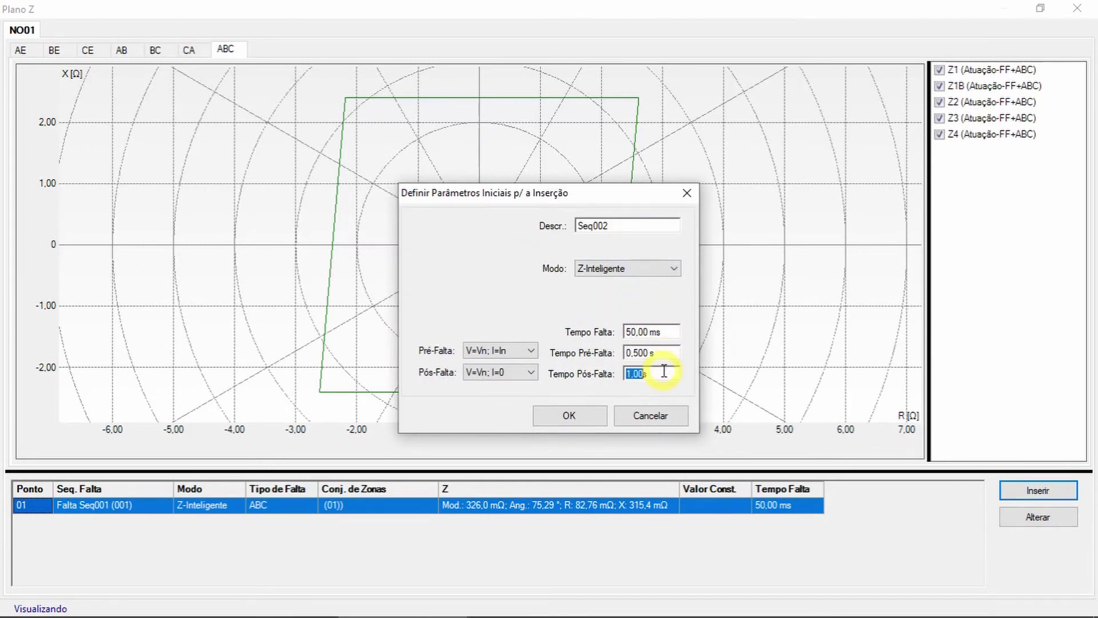
type("2,00")
left_click(583, 416)
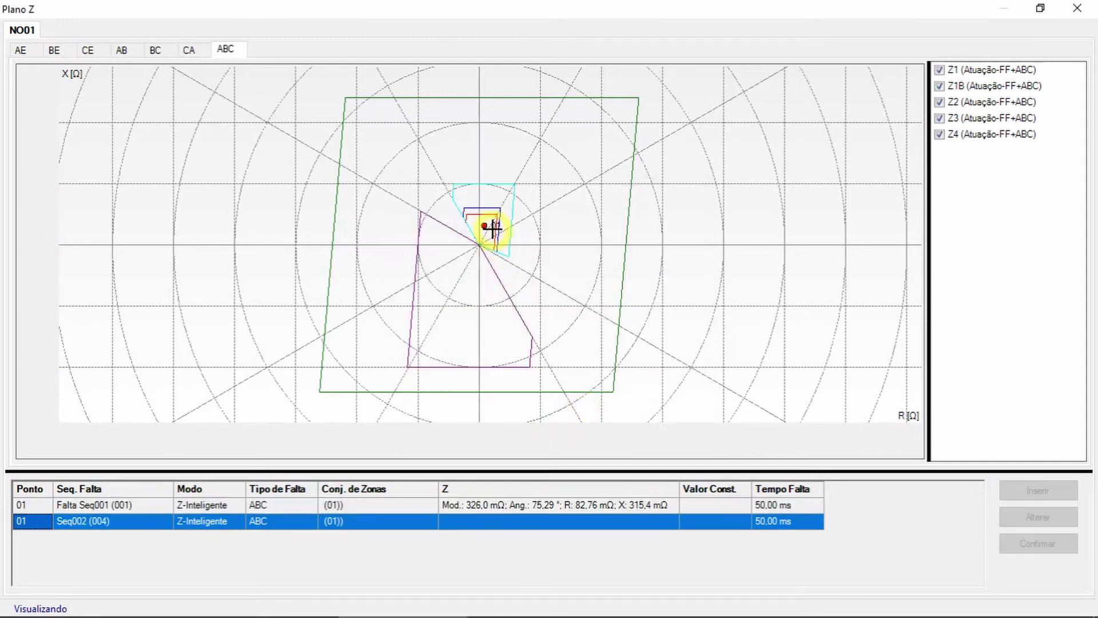
left_click(490, 230)
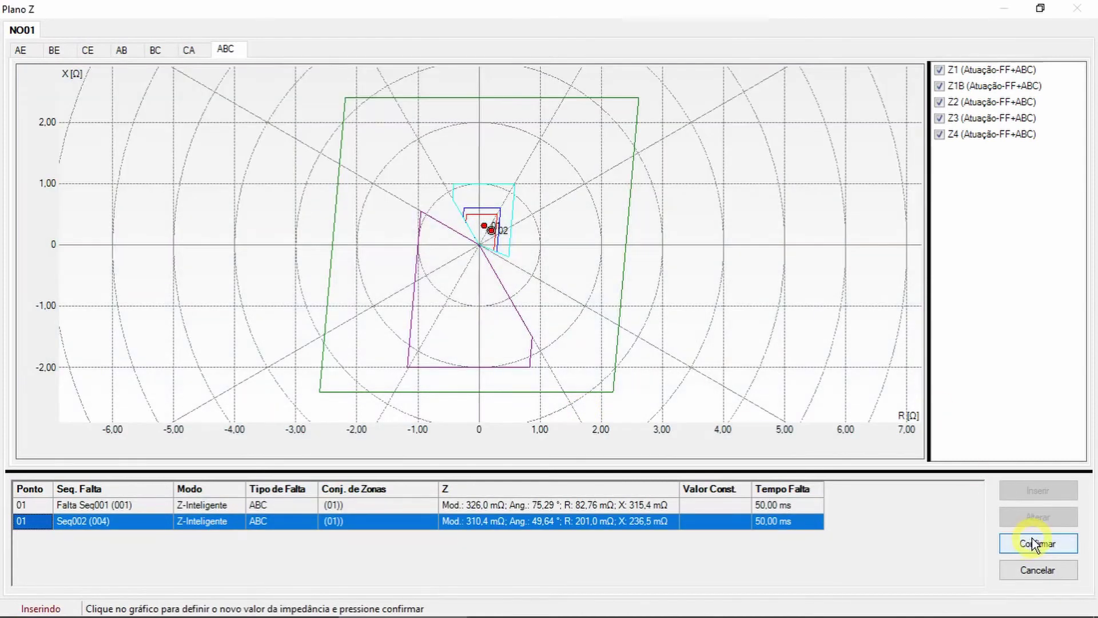
left_click(1035, 544)
Start inserting a third ABC fault point with the description Seq003.
left_click(1036, 491)
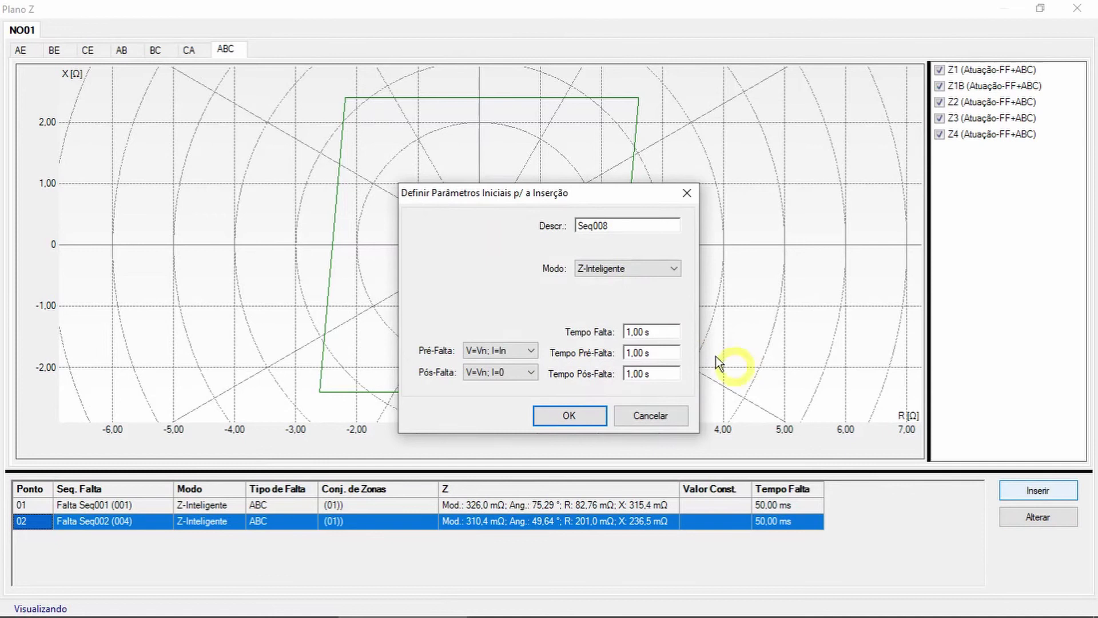
left_click(633, 224)
left_click(635, 224)
type("3")
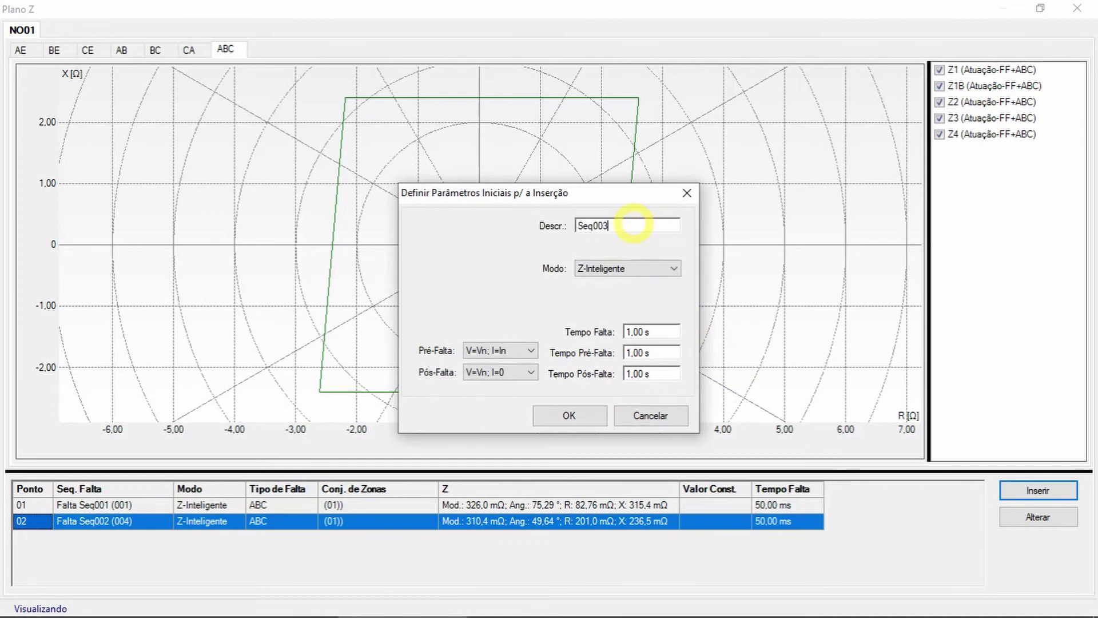
Set Seq003's fault time to 50 ms, pre-fault 0,500 s and post-fault 3 s, and insert its point at about 397 mΩ, 97°.
double_click(666, 329)
type("50,00 m")
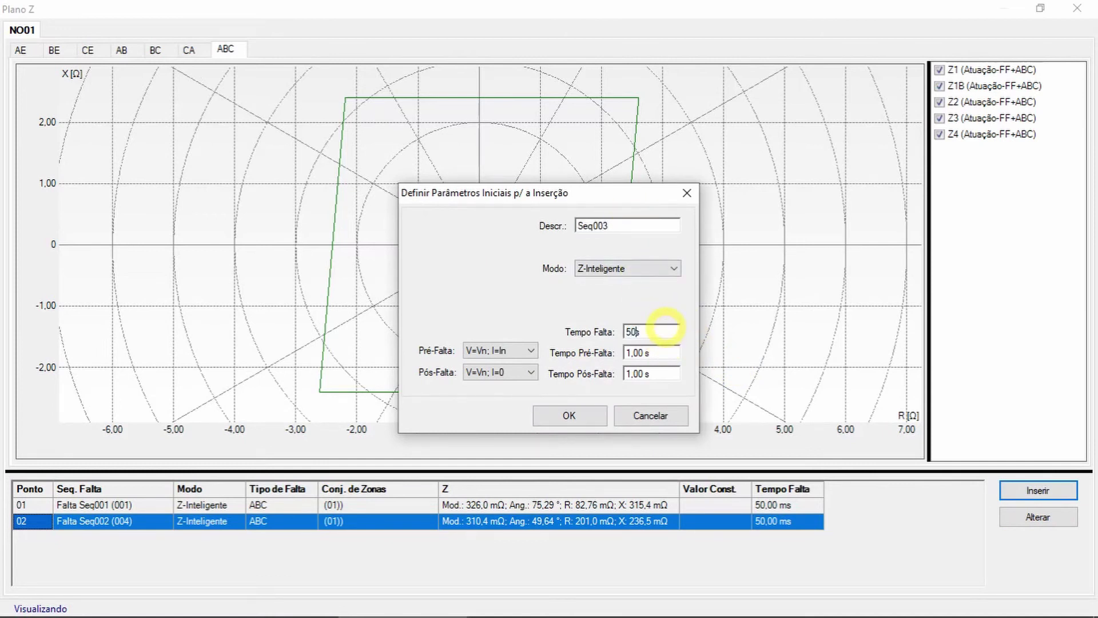
double_click(665, 351)
type("0,500")
double_click(650, 376)
type("3")
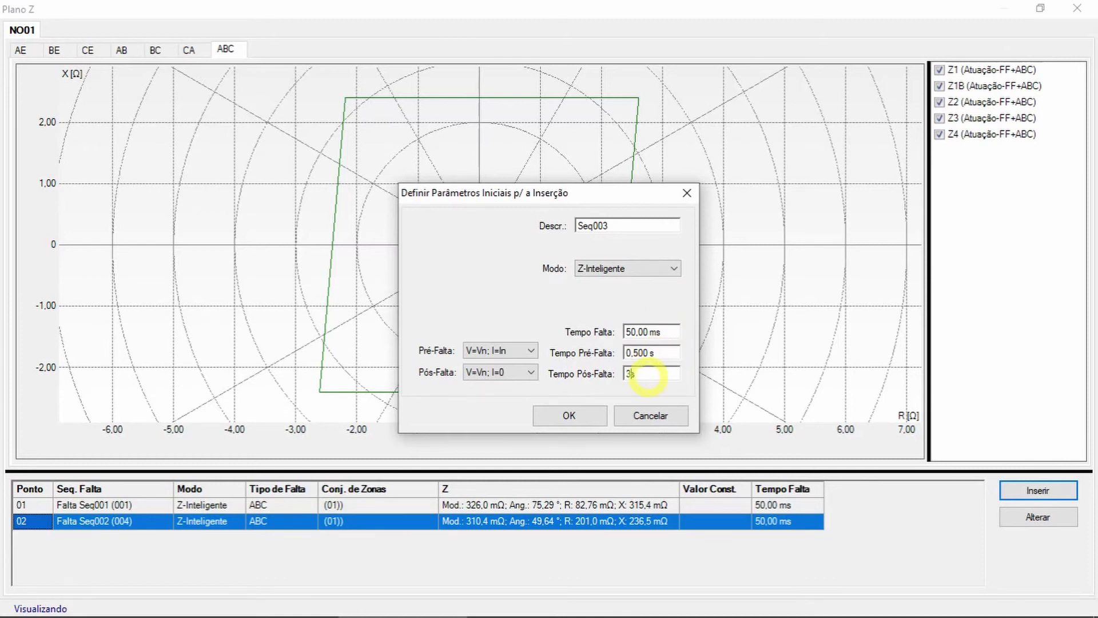
left_click(581, 412)
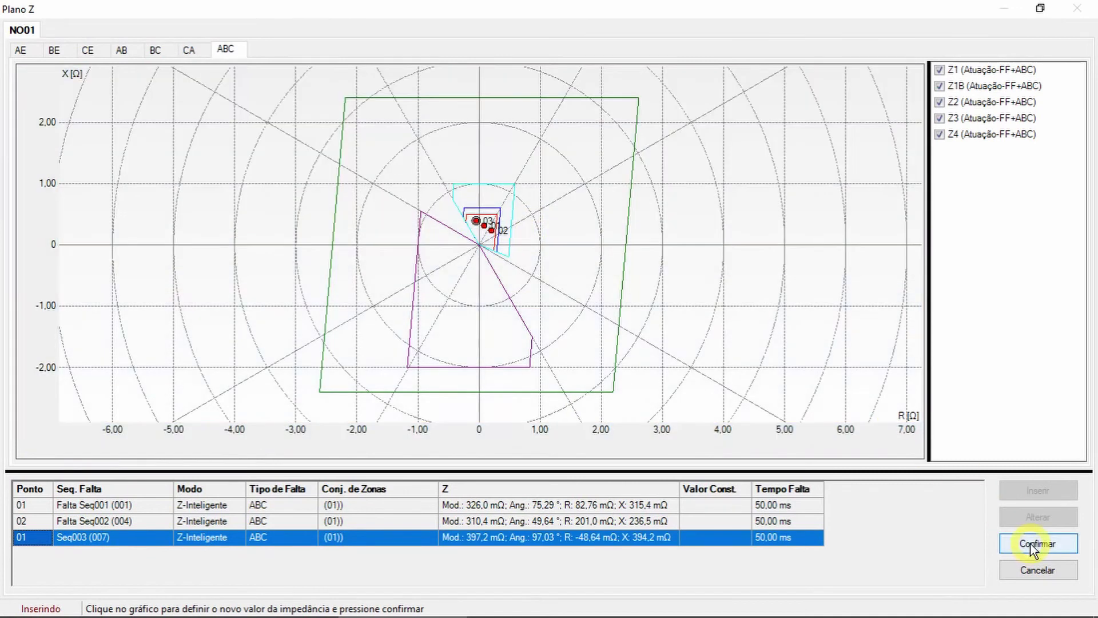
left_click(1036, 544)
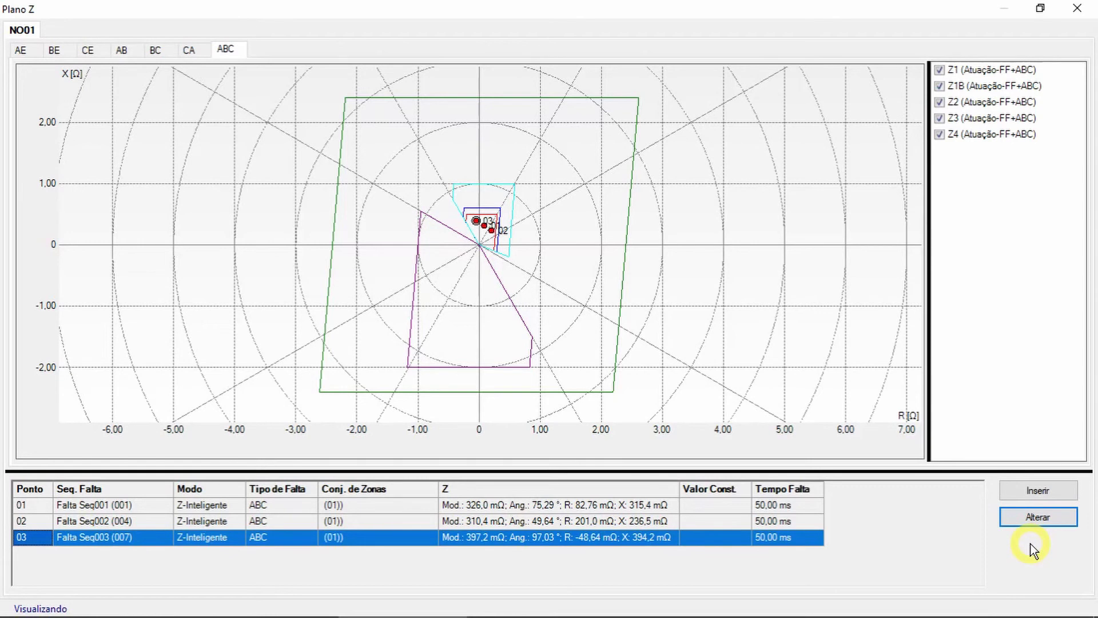
Restore the Plano Z view to its docked size and add two more rows to the time evaluations.
double_click(661, 12)
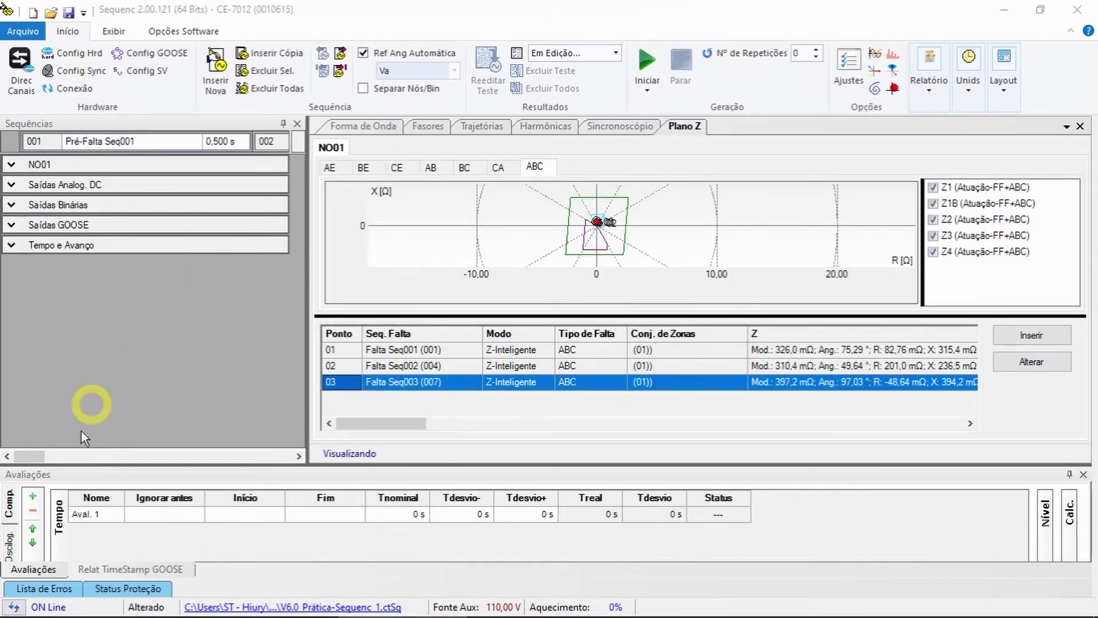
left_click(32, 495)
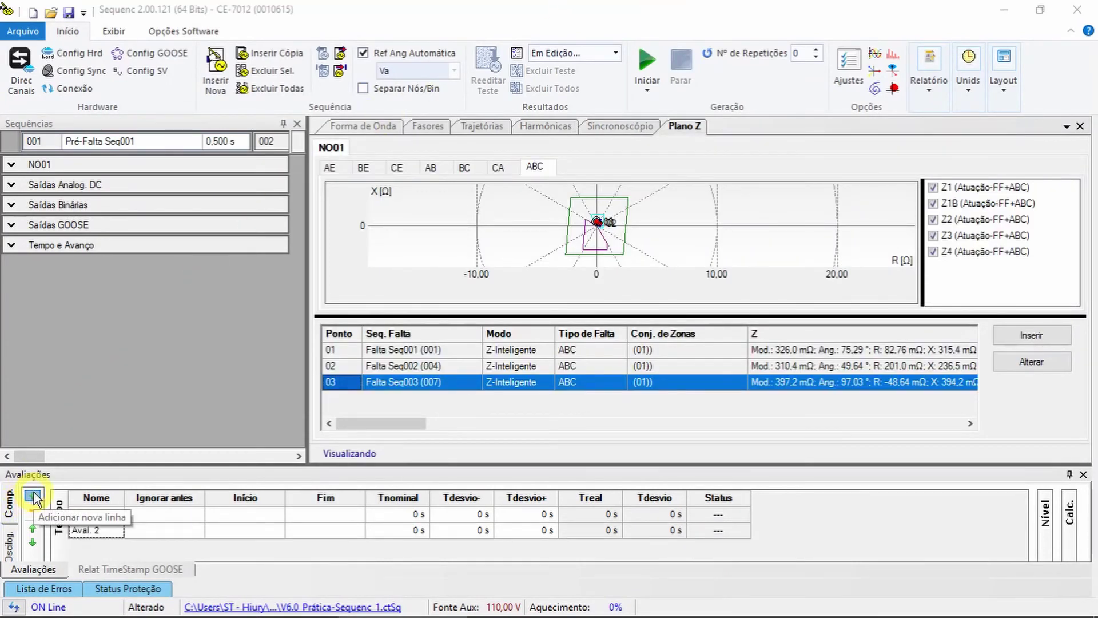
left_click(33, 496)
Name the three time evaluations 79-1, 79-2 and 79-3.
double_click(87, 513)
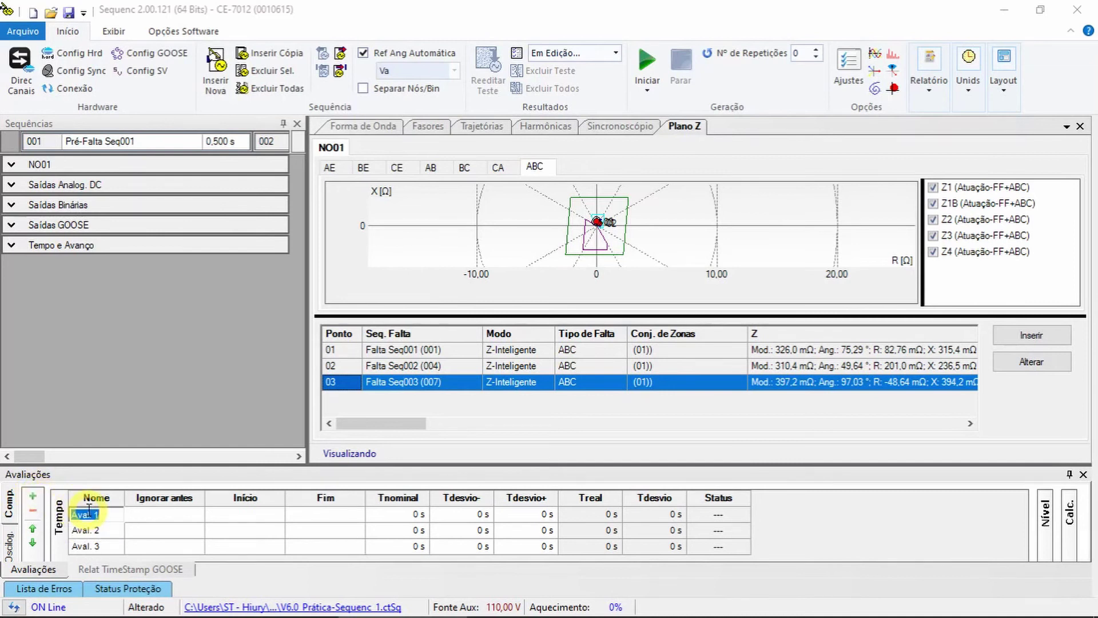
type("79-")
key("Tab")
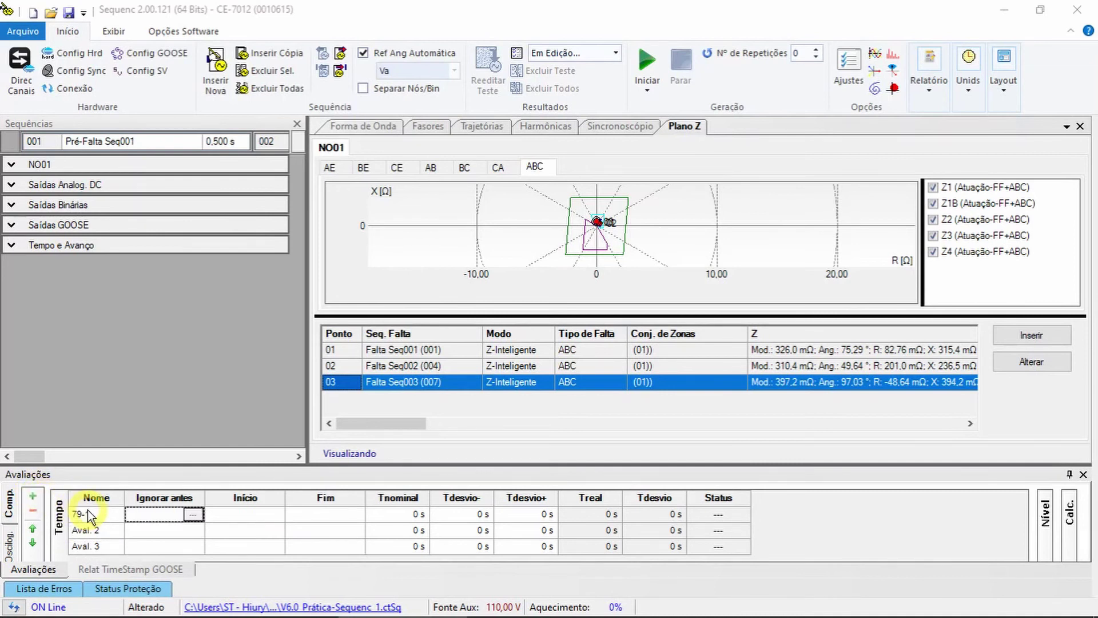
double_click(93, 530)
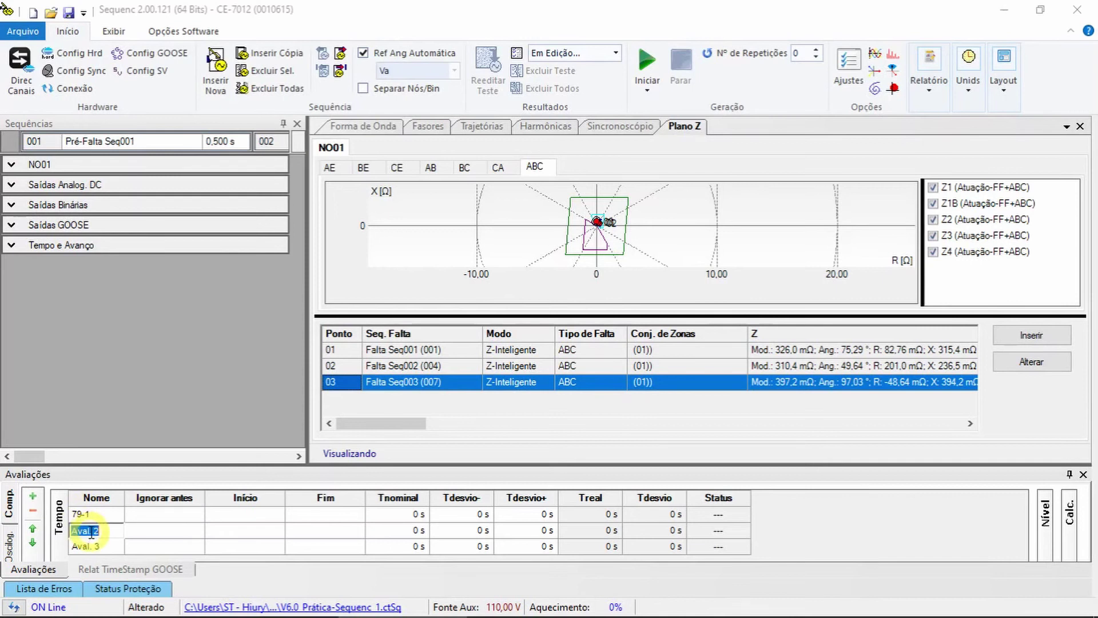
type("79-2")
key("Tab")
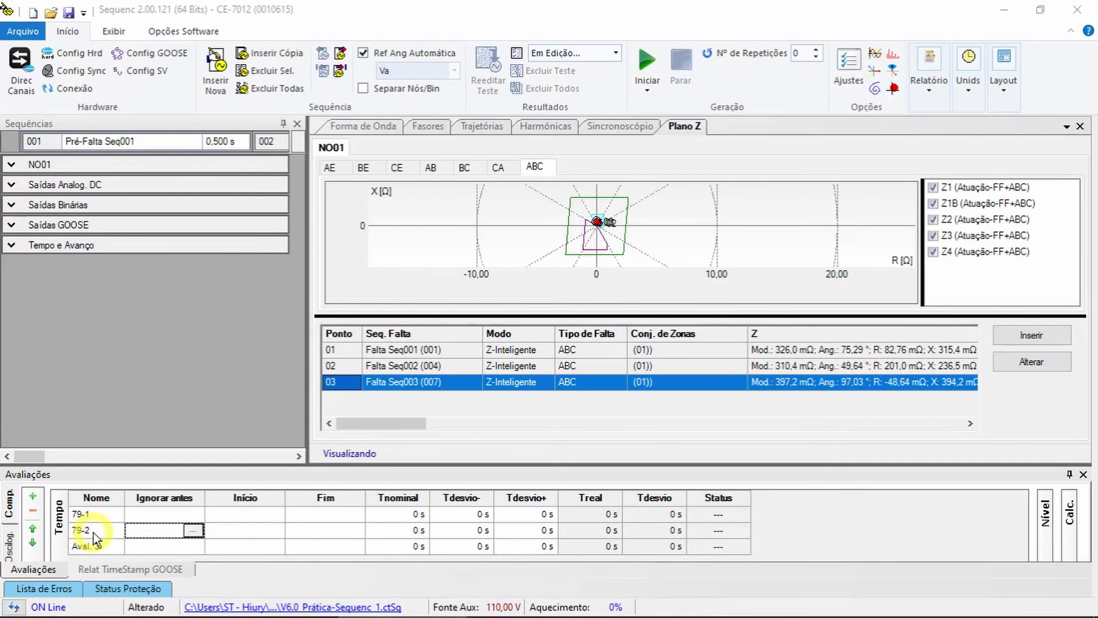
double_click(93, 544)
type("79")
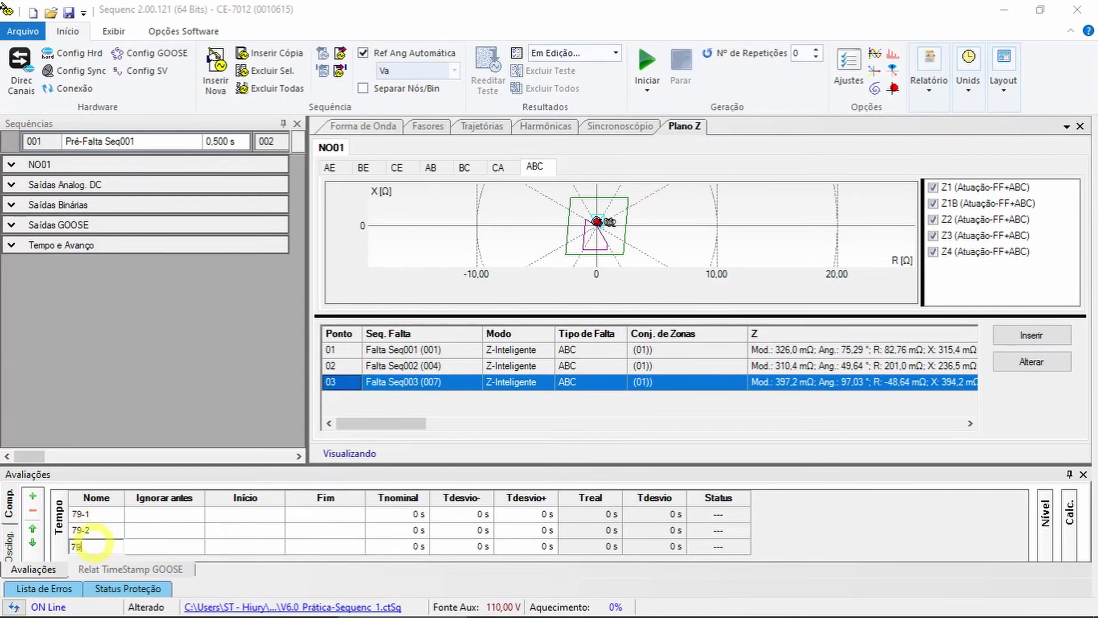
type("-3")
key("Tab")
Set Ignorar antes to the sequences Pós-Falta Seq001, Pós-Falta Seq002 and Pós-Falta Seq003 for evaluations 79-1, 79-2 and 79-3 respectively.
left_click(152, 514)
left_click(152, 515)
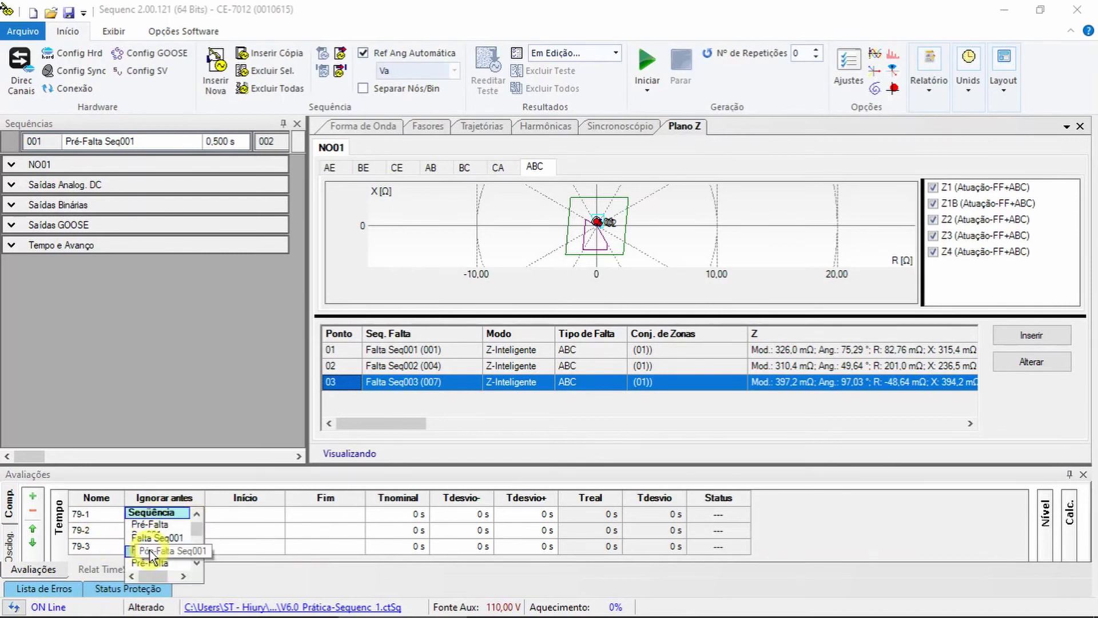
left_click(150, 555)
left_click(160, 529)
left_click(152, 538)
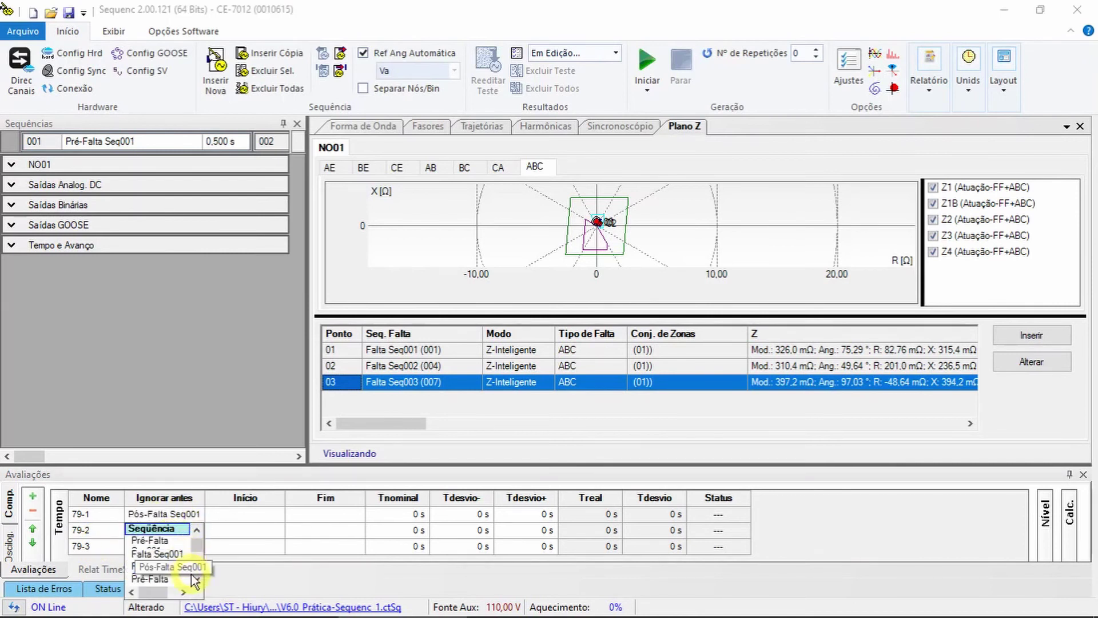
scroll(189, 578, "down", 1)
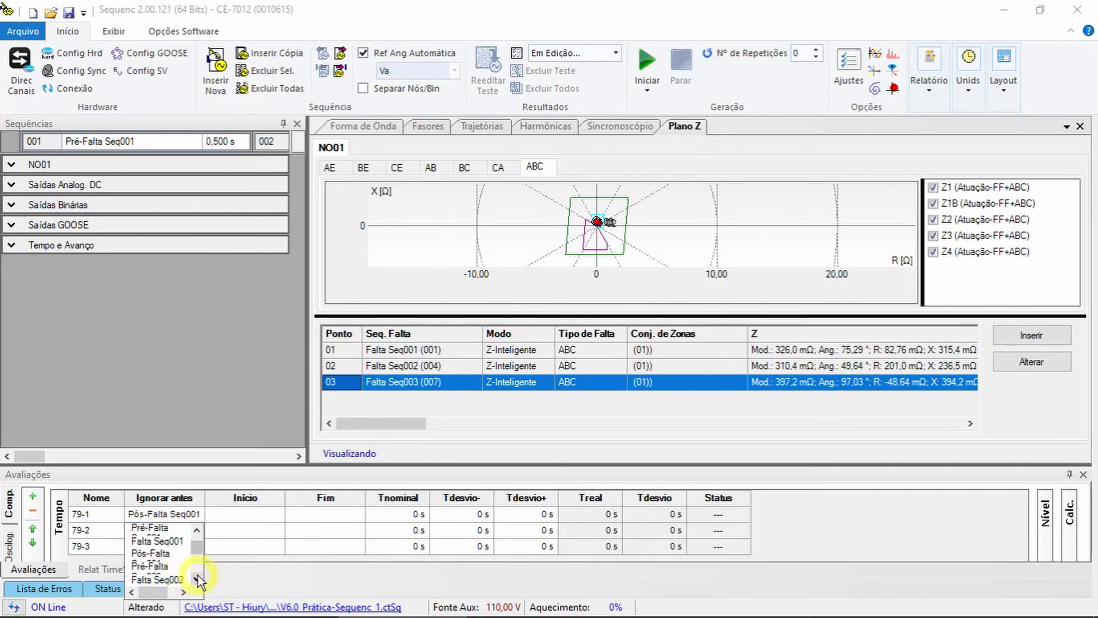
scroll(174, 579, "down", 1)
left_click(171, 579)
left_click(191, 548)
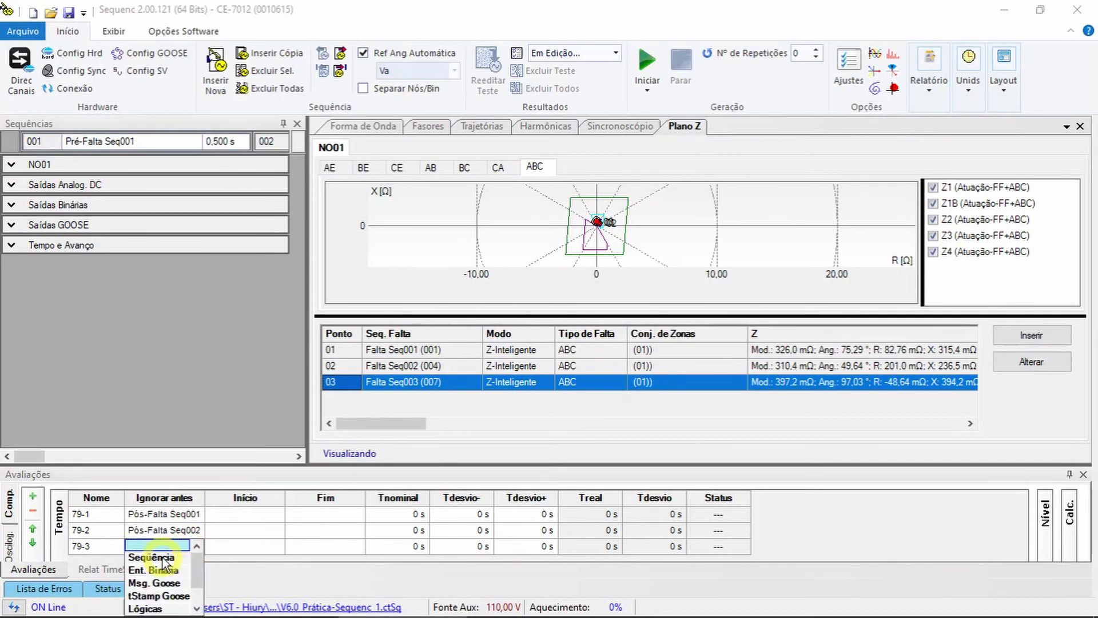
left_click(150, 554)
scroll(193, 592, "down", 2)
scroll(194, 589, "up", 3)
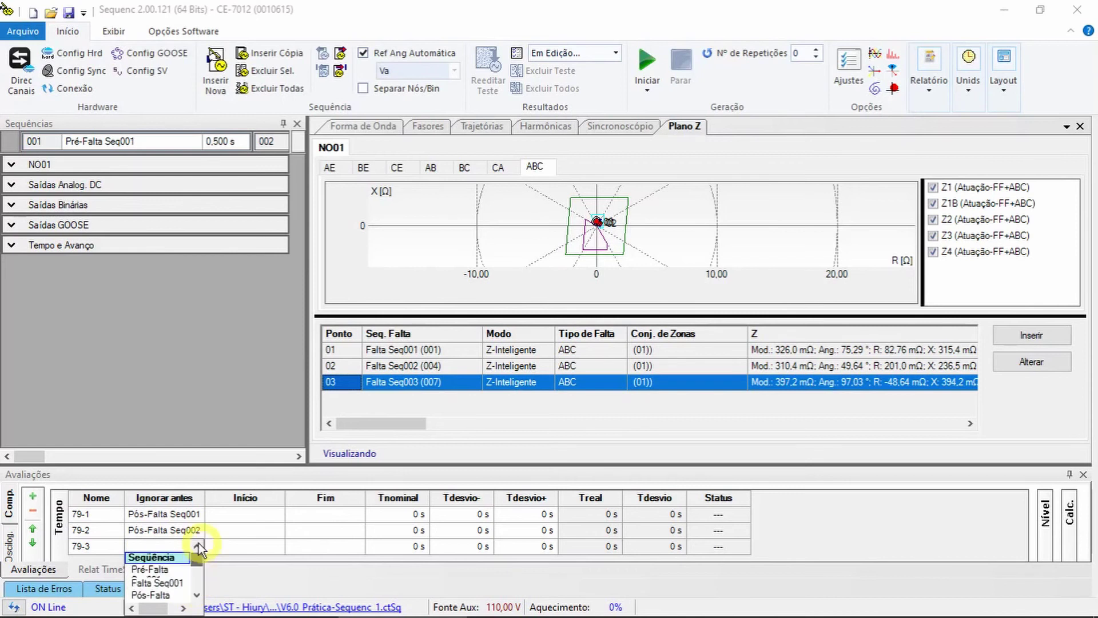
left_click(170, 559)
Set the start condition (Início) of all three time evaluations to binary input BI01 falling (↓).
left_click(245, 513)
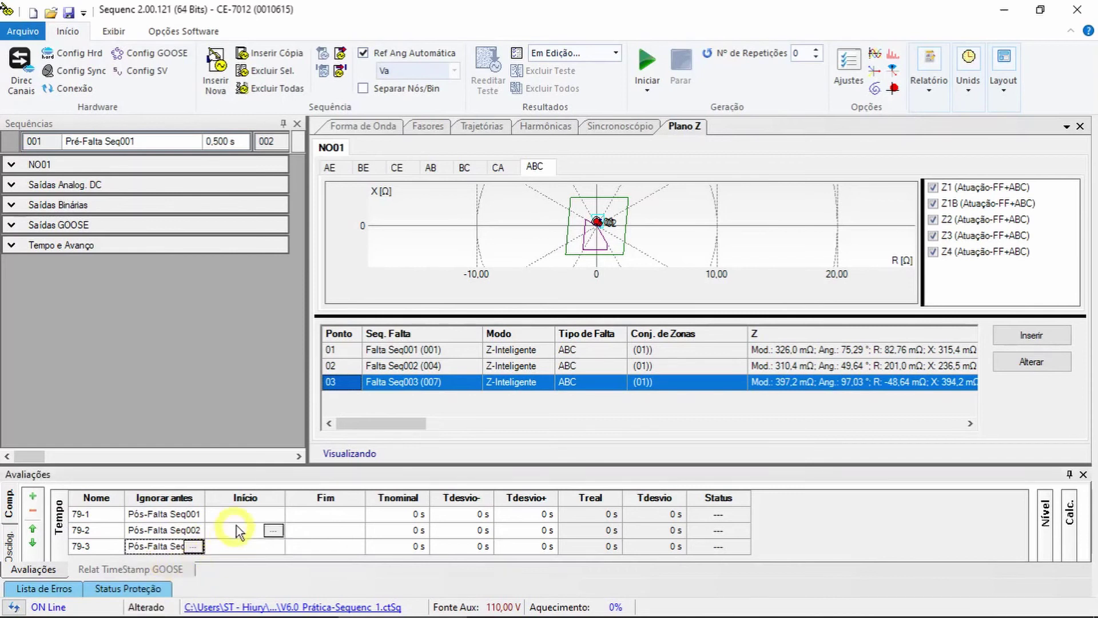
left_click(277, 513)
left_click(246, 537)
left_click(244, 537)
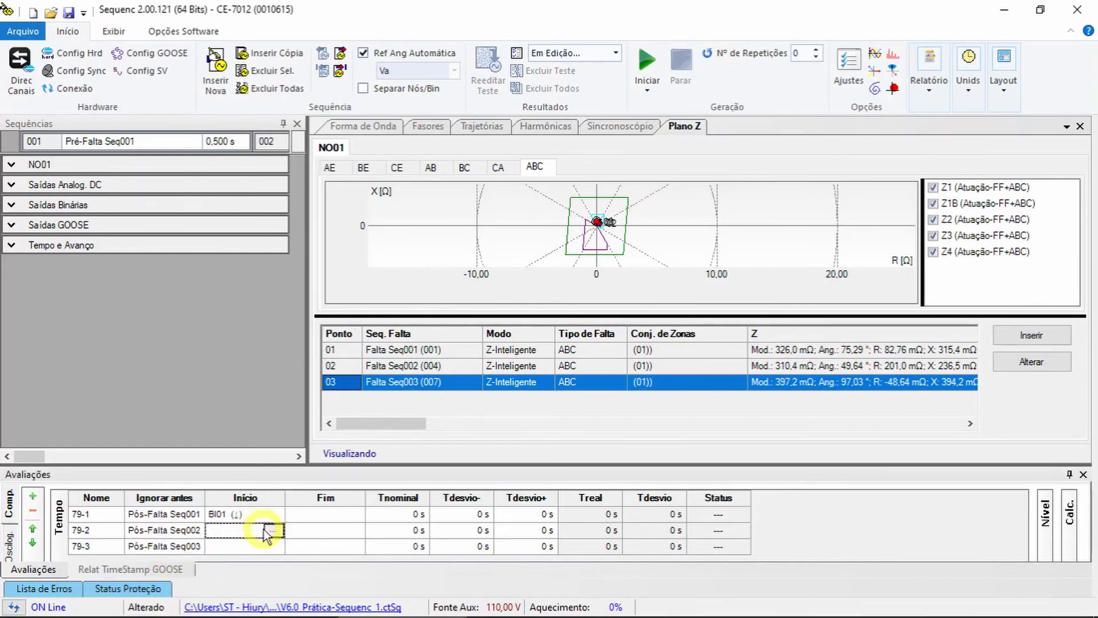
left_click(245, 532)
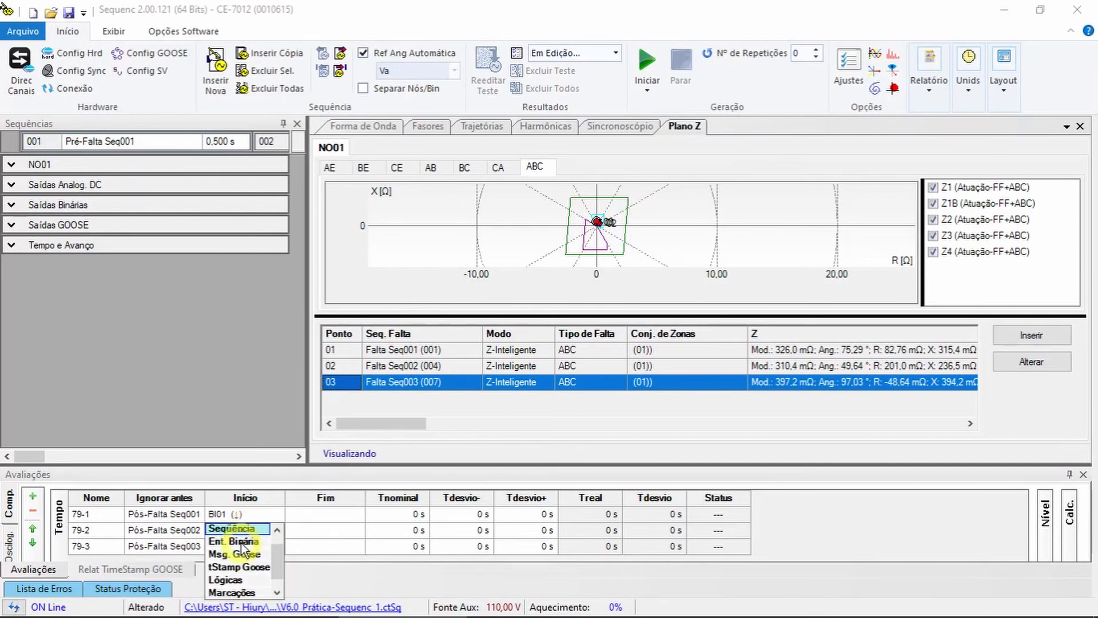
left_click(245, 540)
left_click(246, 554)
left_click(245, 547)
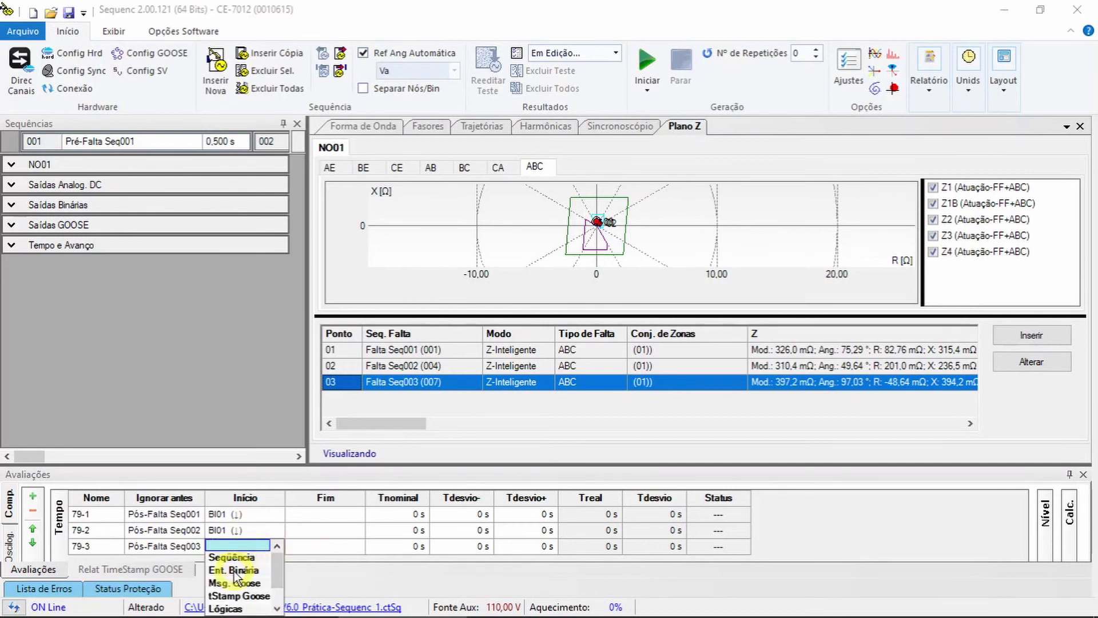
left_click(246, 570)
left_click(235, 571)
Set the end condition (Fim) of all three time evaluations to binary input BI02 rising (↑).
left_click(353, 515)
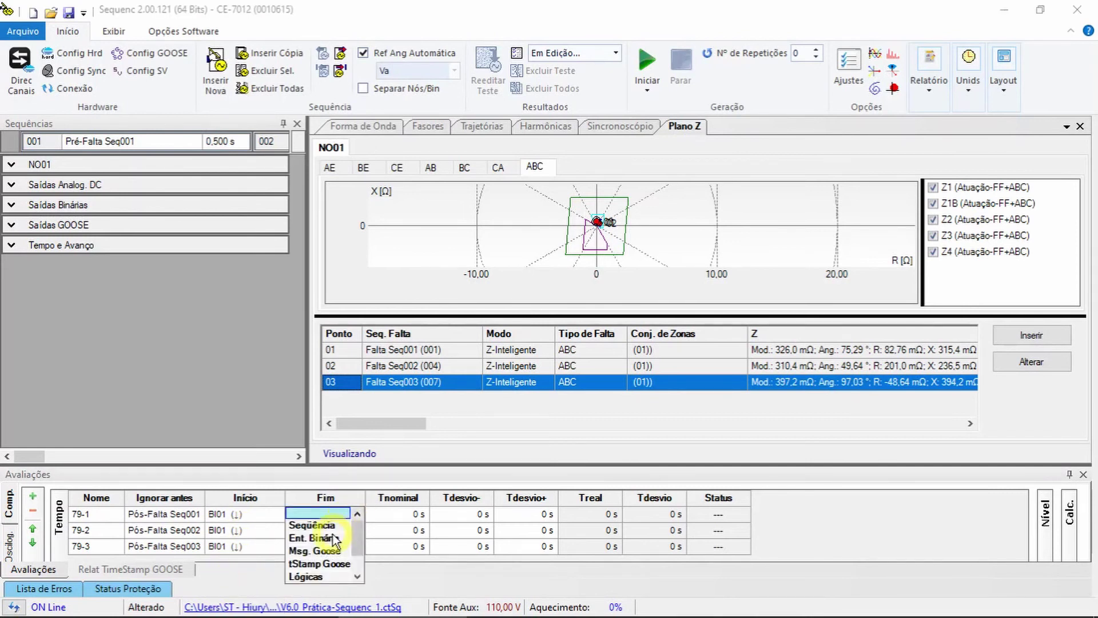
left_click(338, 537)
left_click(337, 558)
left_click(350, 531)
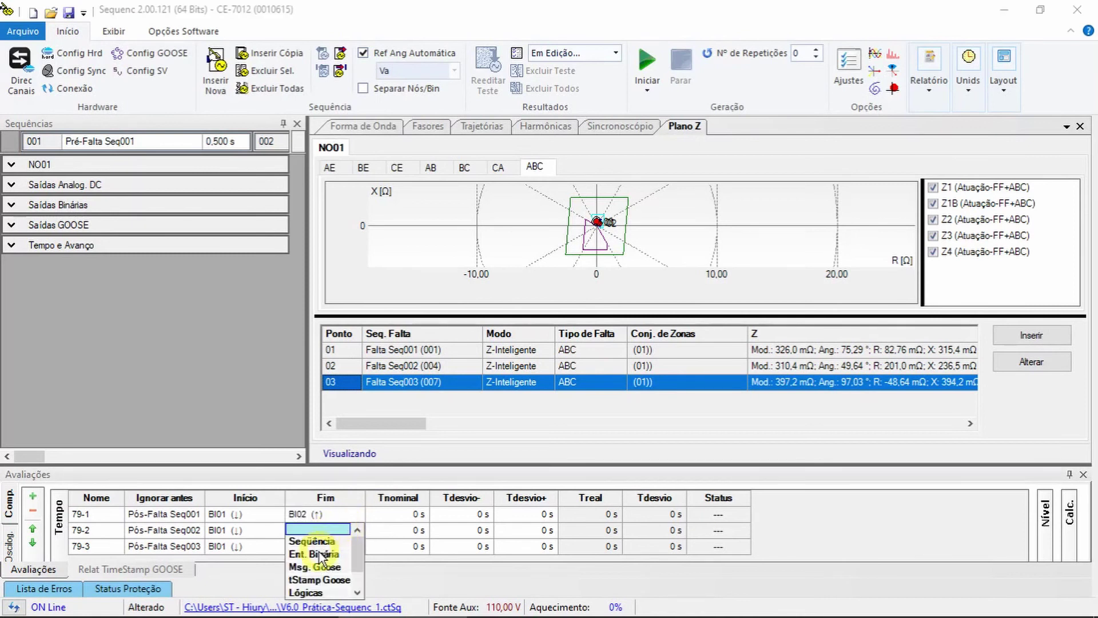
left_click(320, 554)
left_click(320, 572)
left_click(343, 546)
left_click(318, 570)
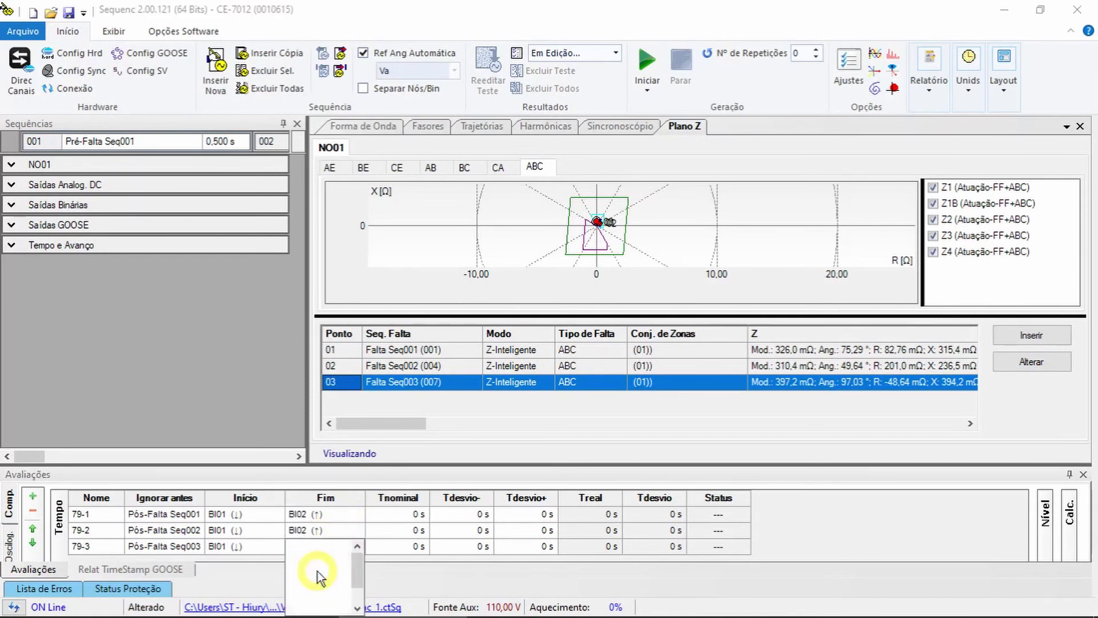
left_click(317, 589)
Set the nominal times of 79-1, 79-2 and 79-3 to 1 s, 2 s and 3 s.
left_click(419, 516)
double_click(419, 515)
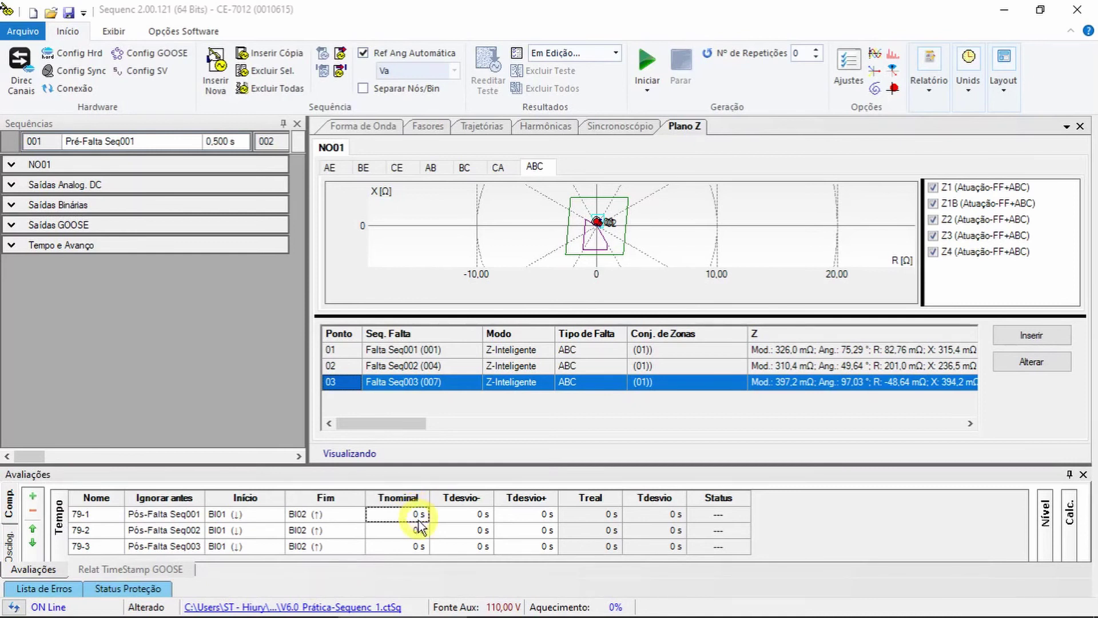
type("1s")
double_click(417, 530)
type("2s")
double_click(410, 546)
type("3s")
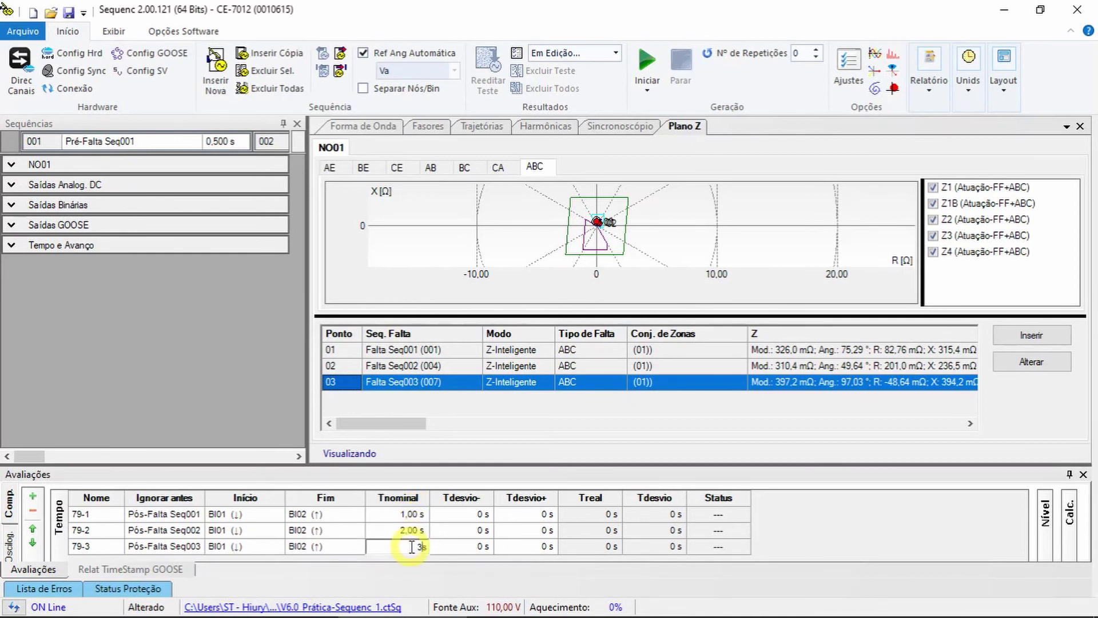
Set both the negative and positive time deviations of all three evaluations to 0,1 s.
double_click(466, 514)
type("0,1")
key("Return")
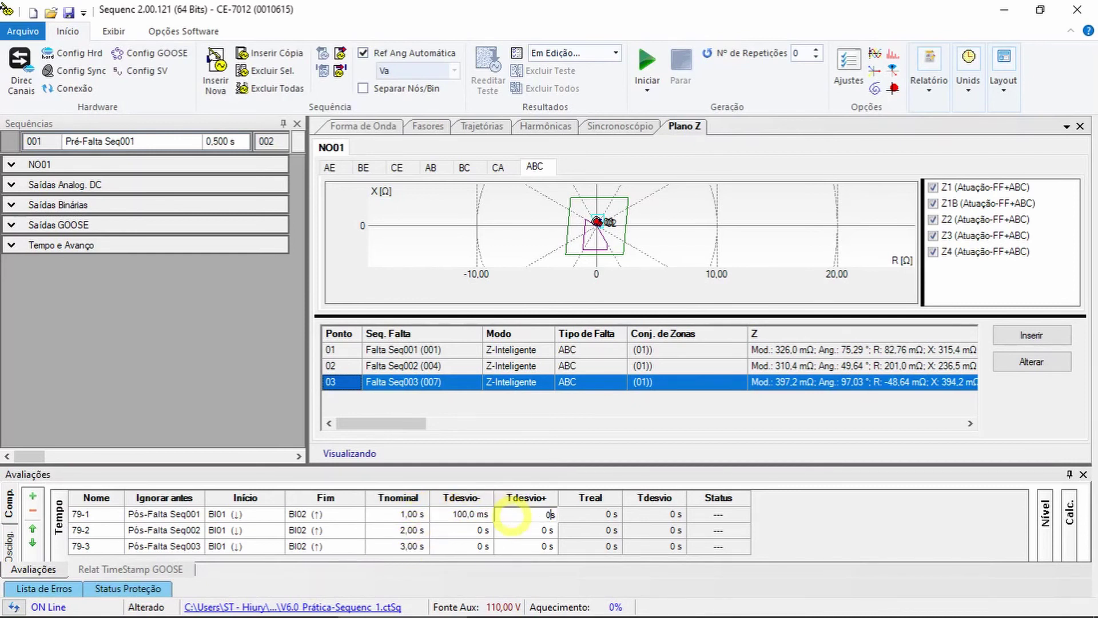
double_click(482, 531)
type("0,1")
key("Return")
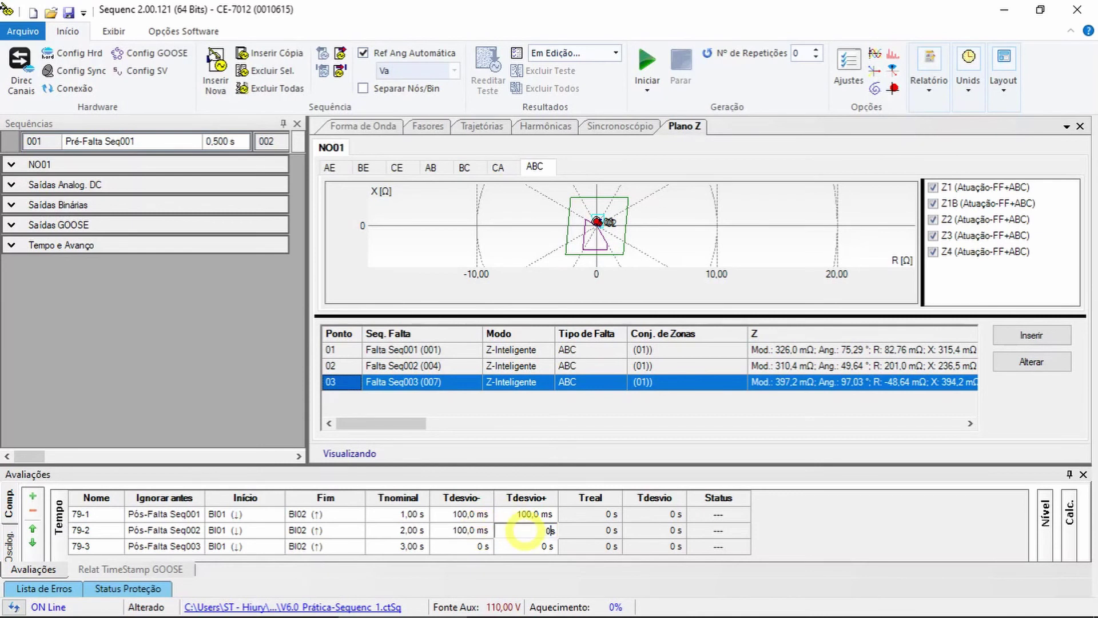
double_click(480, 547)
type("0,1")
key("Return")
double_click(531, 546)
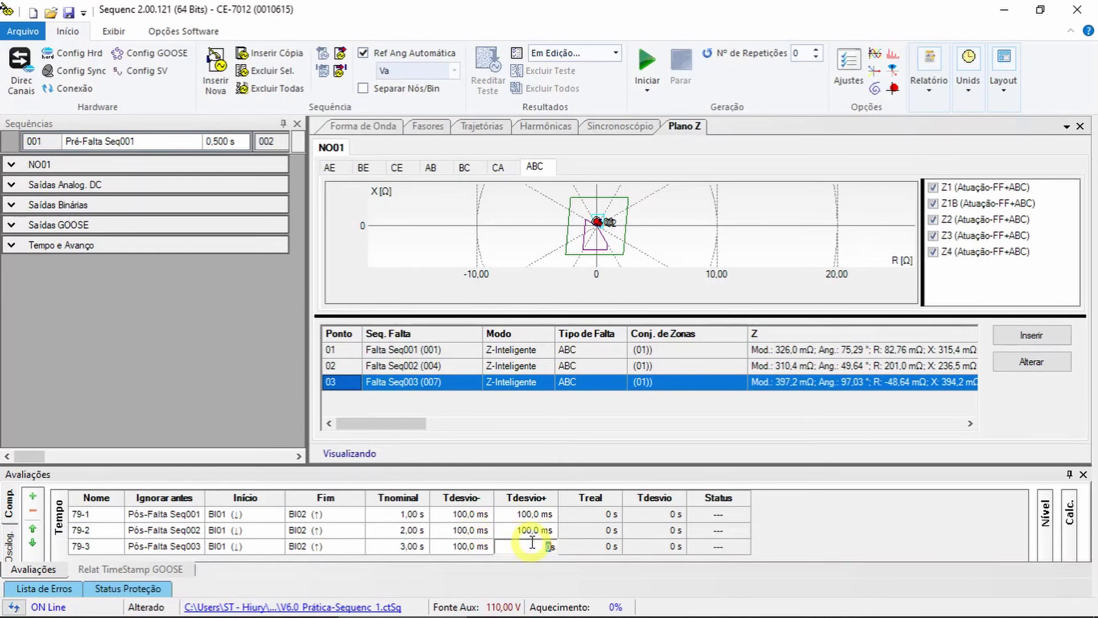
left_click(590, 530)
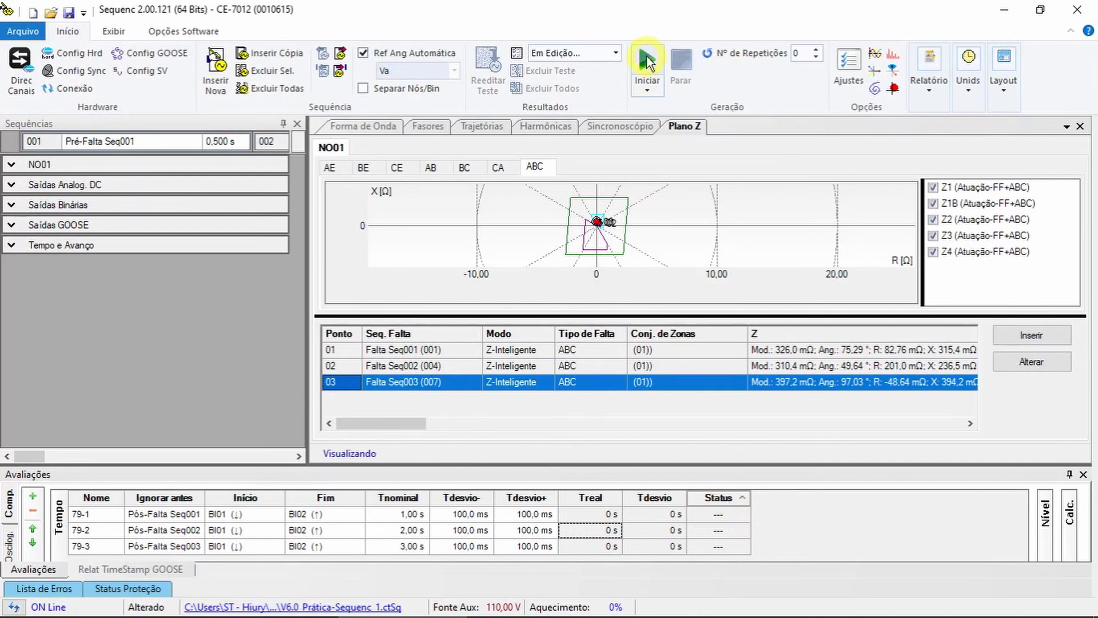
Run the test generation and check the real time, deviation and status of the three reclosing evaluations.
left_click(646, 57)
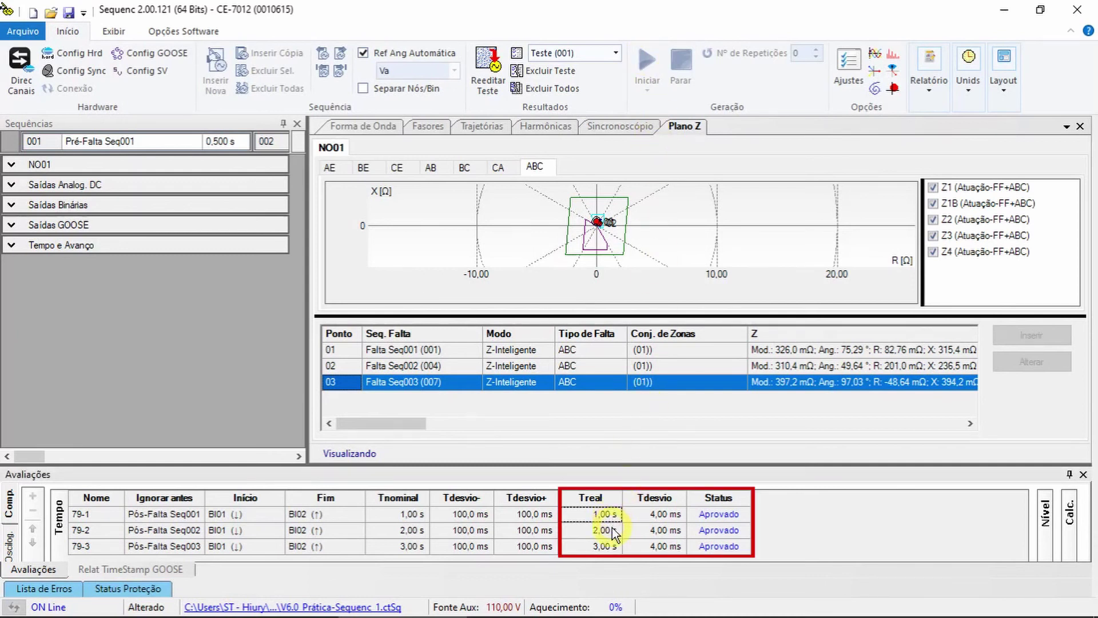
left_click(612, 546)
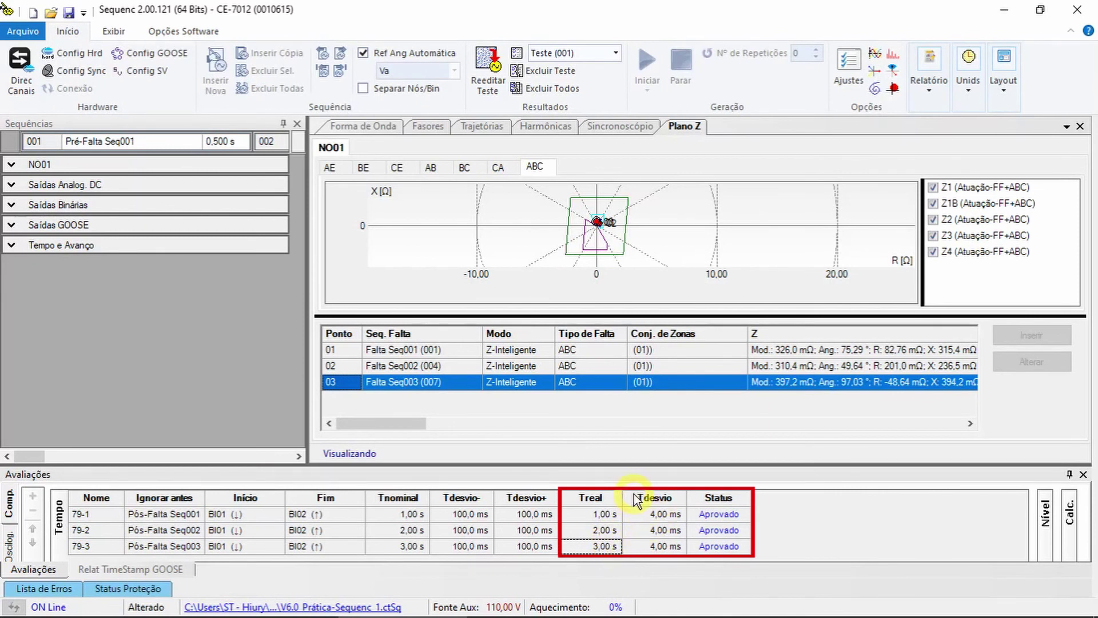
left_click(733, 495)
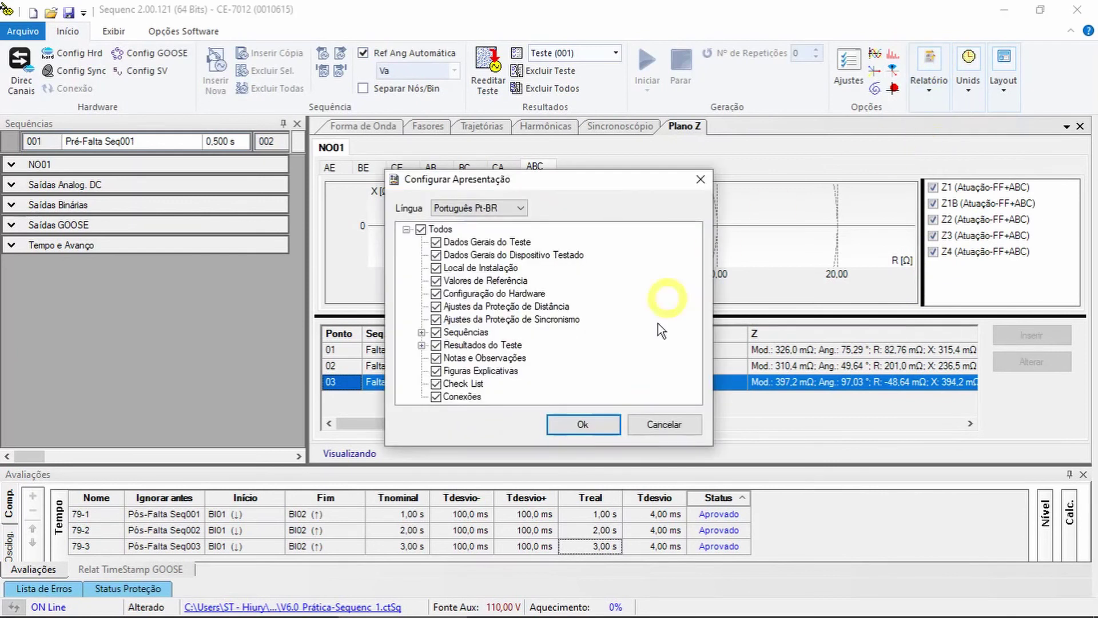
Generate the test report in Português Pt-BR with all items included and go to its Avaliação de Tempo section.
left_click(582, 424)
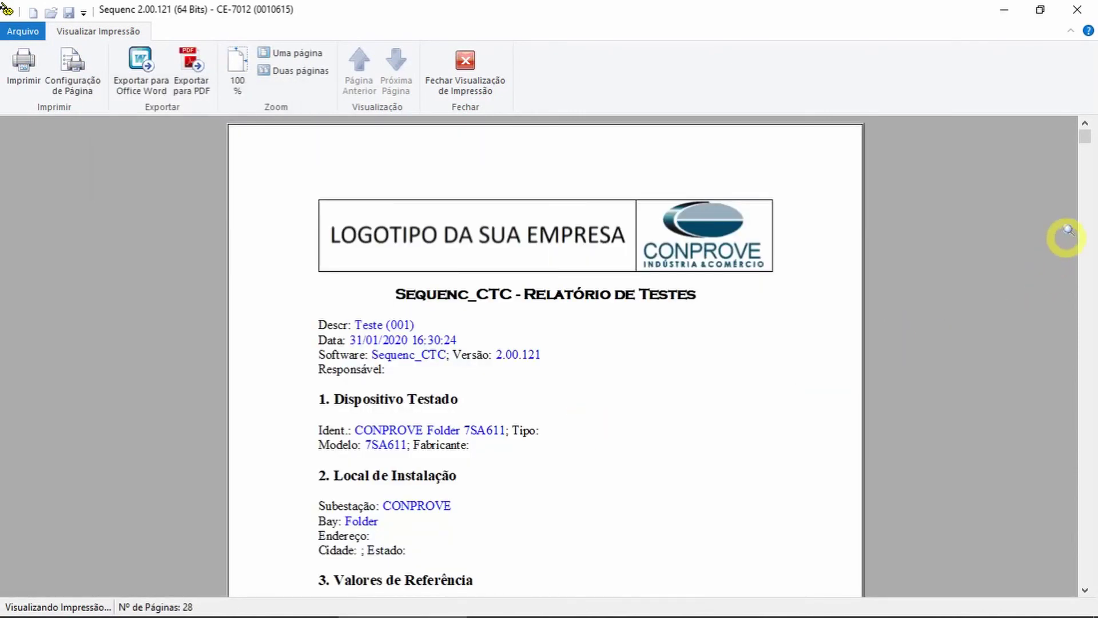
left_click_drag(1085, 137, 1075, 557)
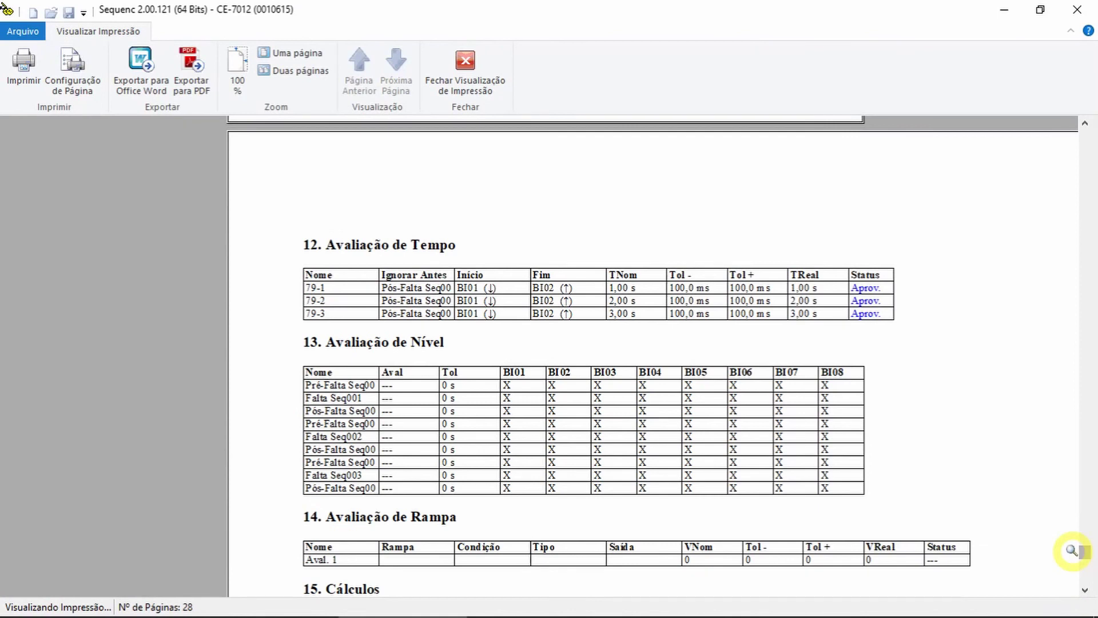